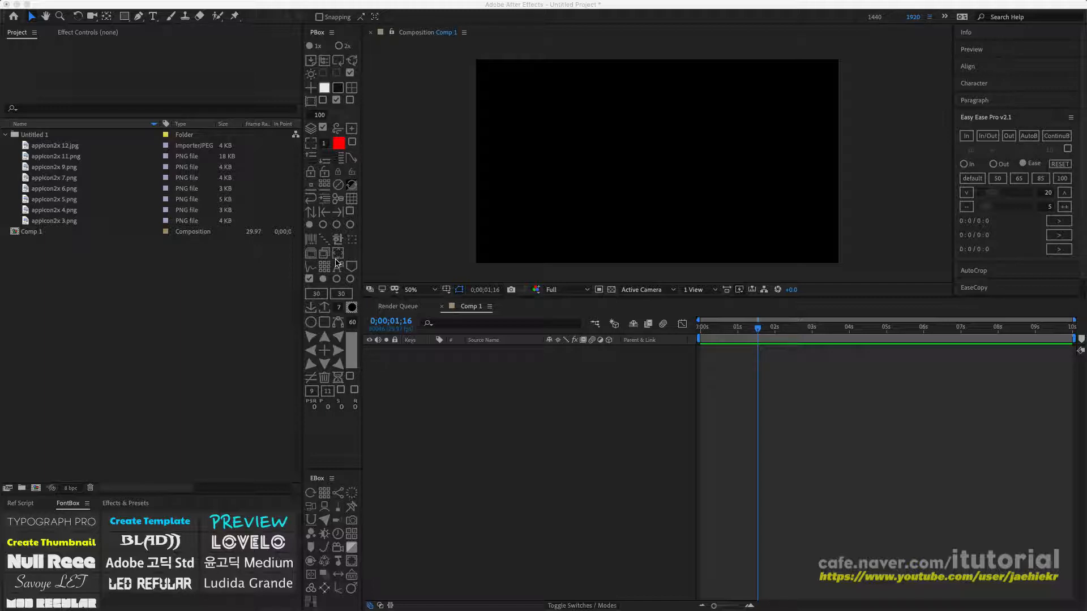
# Add appIcon2x 12.jpg and appIcon2x 11, 9, 7 and 6.png to Comp 1 and spread the icons across the frame
pyautogui.click(400, 368)
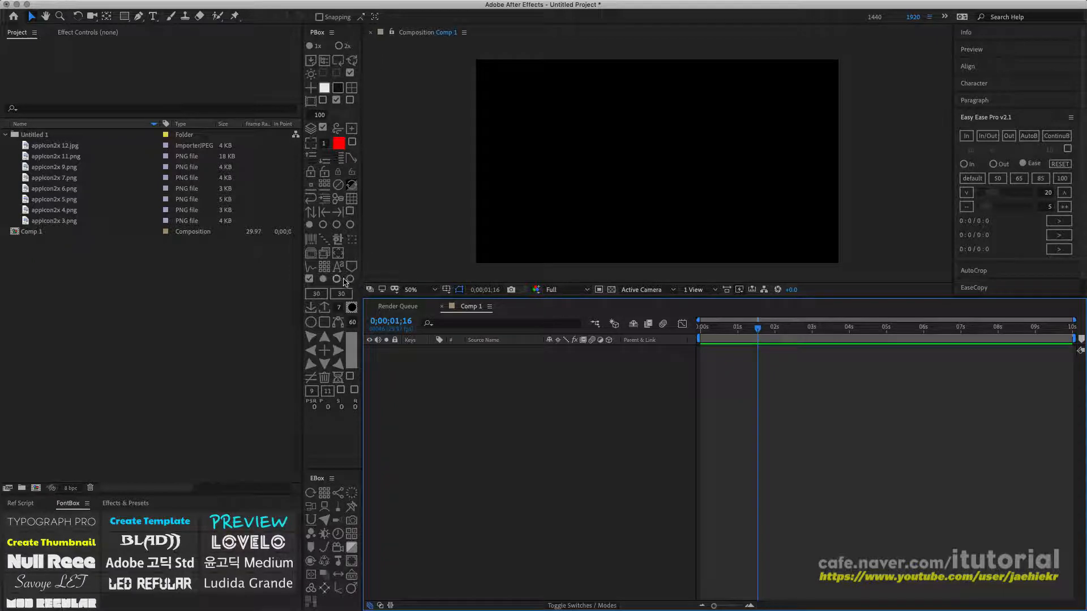
pyautogui.moveTo(14, 149); pyautogui.dragTo(77, 189)
pyautogui.click(356, 347)
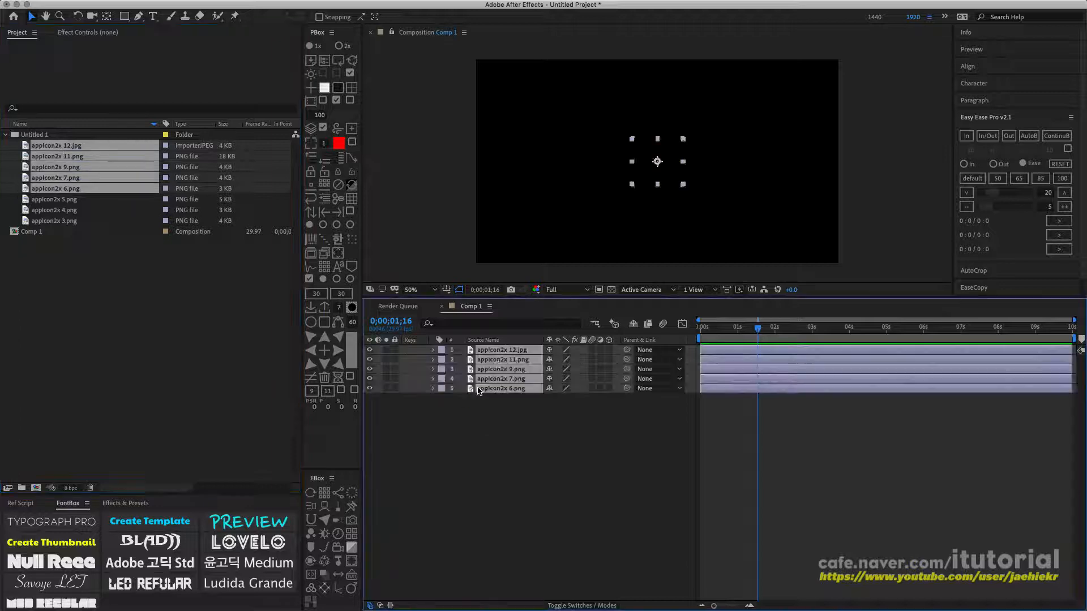
pyautogui.moveTo(685, 157); pyautogui.dragTo(616, 105)
pyautogui.moveTo(662, 166); pyautogui.dragTo(654, 199)
pyautogui.moveTo(506, 403); pyautogui.dragTo(481, 349)
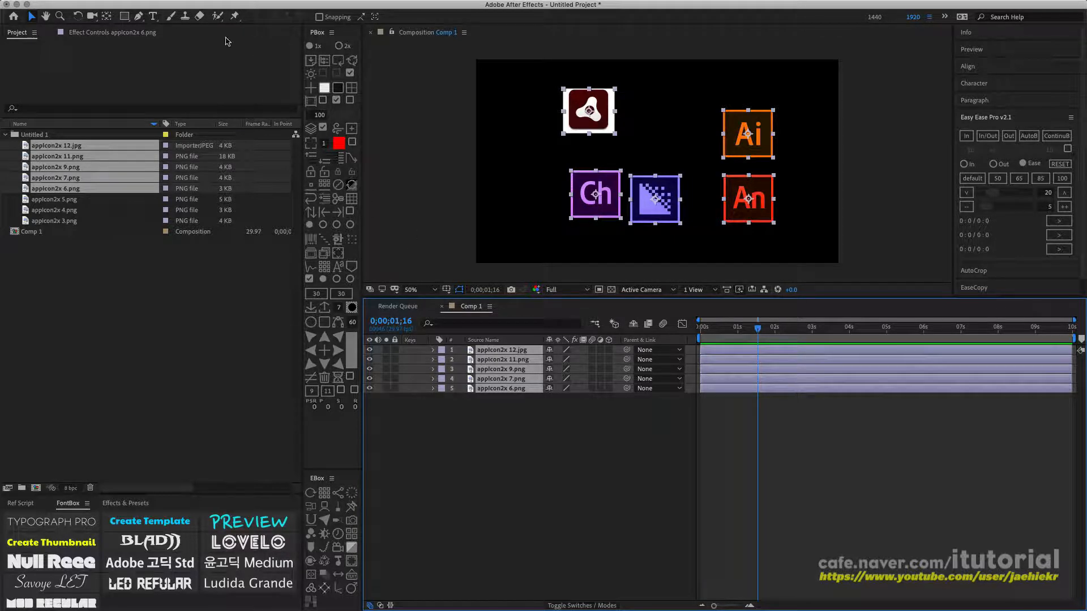
pyautogui.click(204, 6)
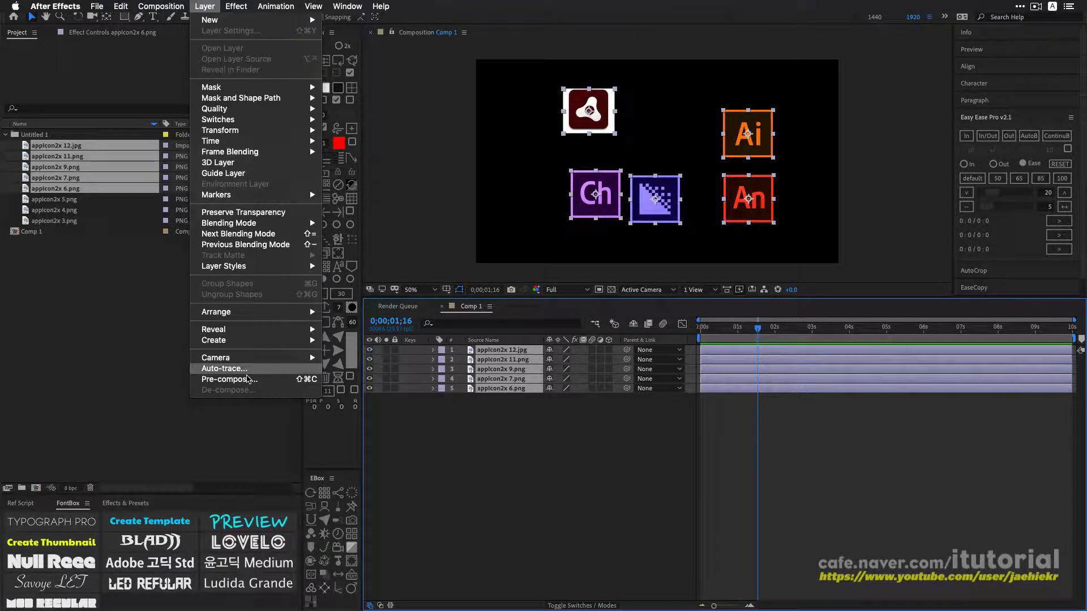
pyautogui.click(227, 381)
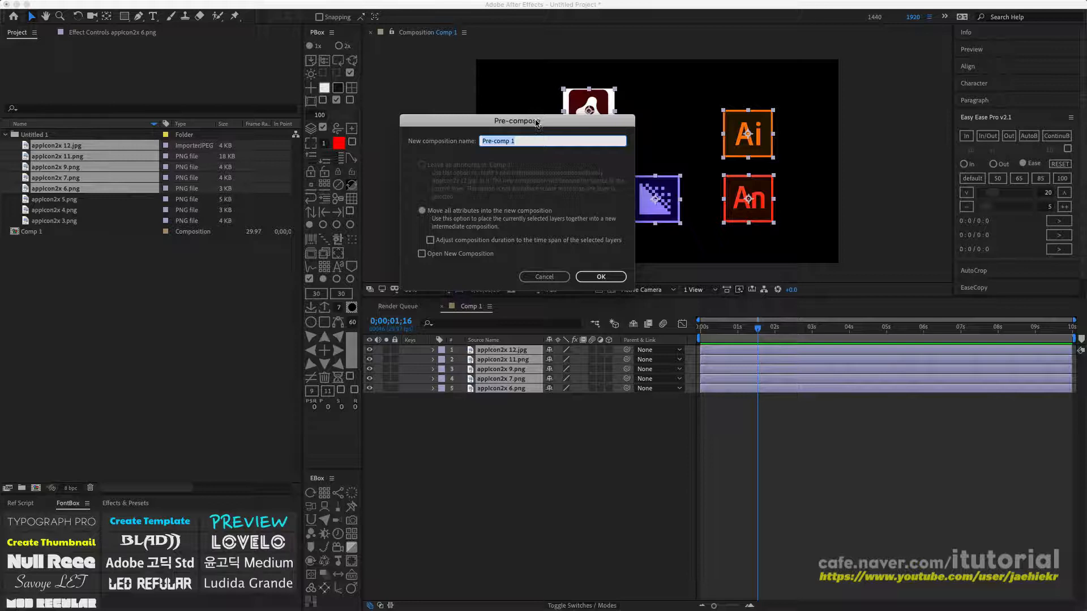
pyautogui.moveTo(537, 123); pyautogui.dragTo(640, 130)
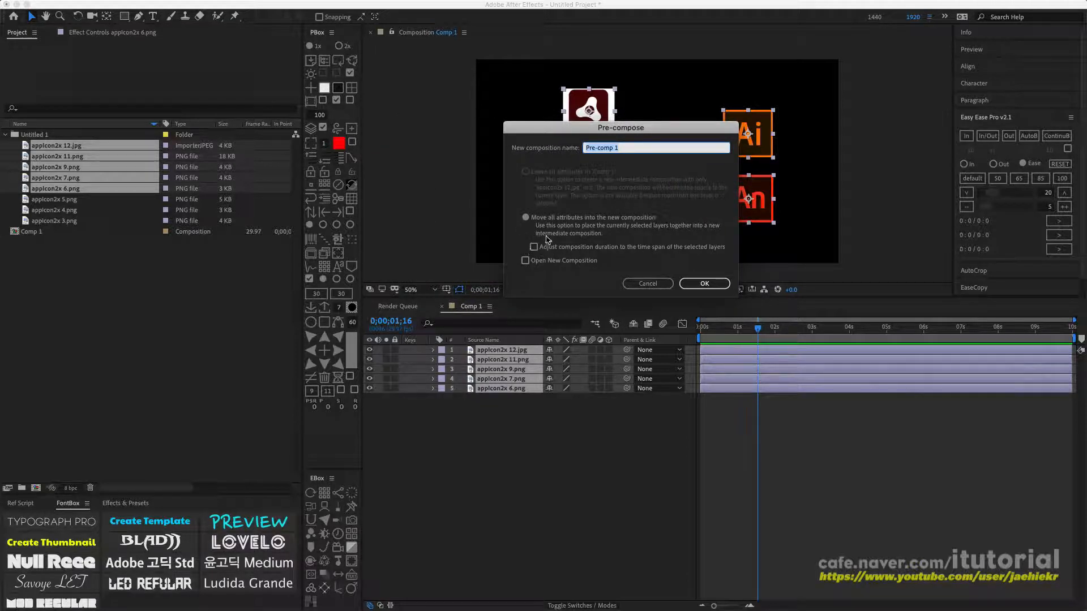
pyautogui.moveTo(604, 127); pyautogui.dragTo(573, 125)
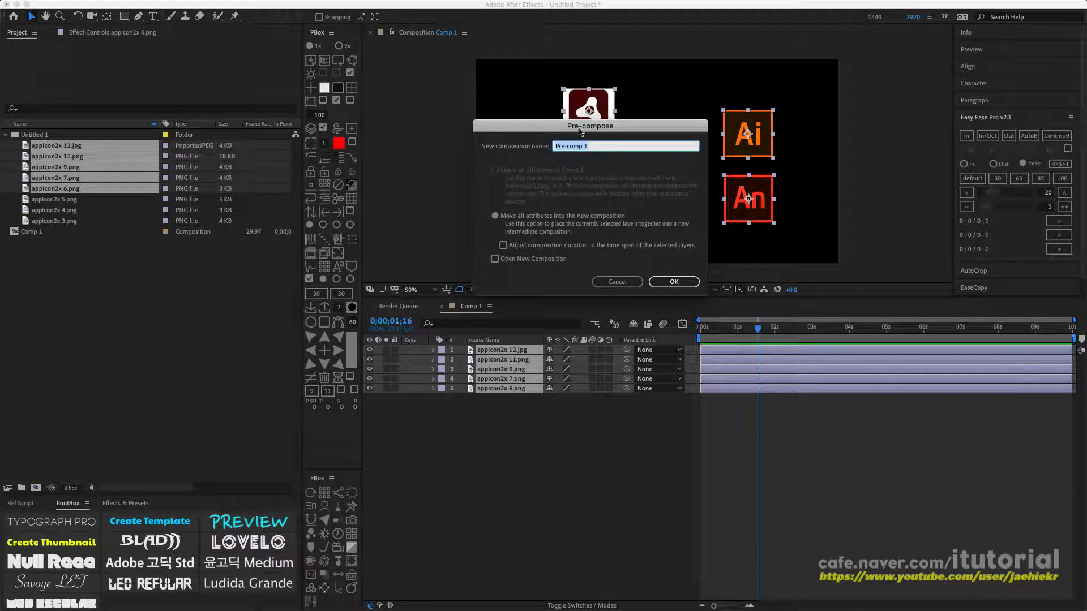
pyautogui.moveTo(580, 132); pyautogui.dragTo(561, 130)
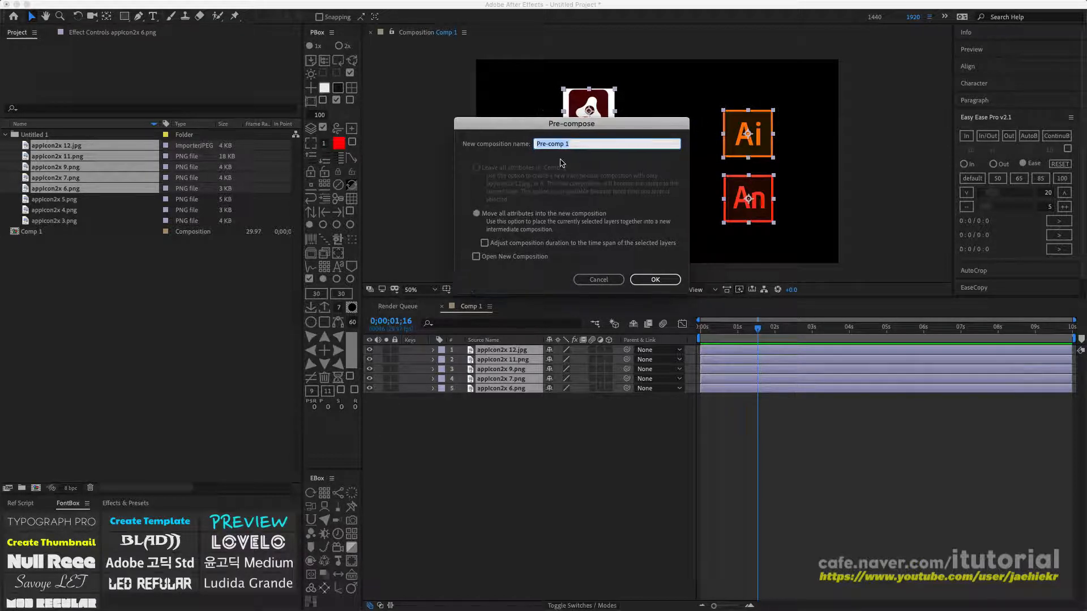
pyautogui.click(594, 280)
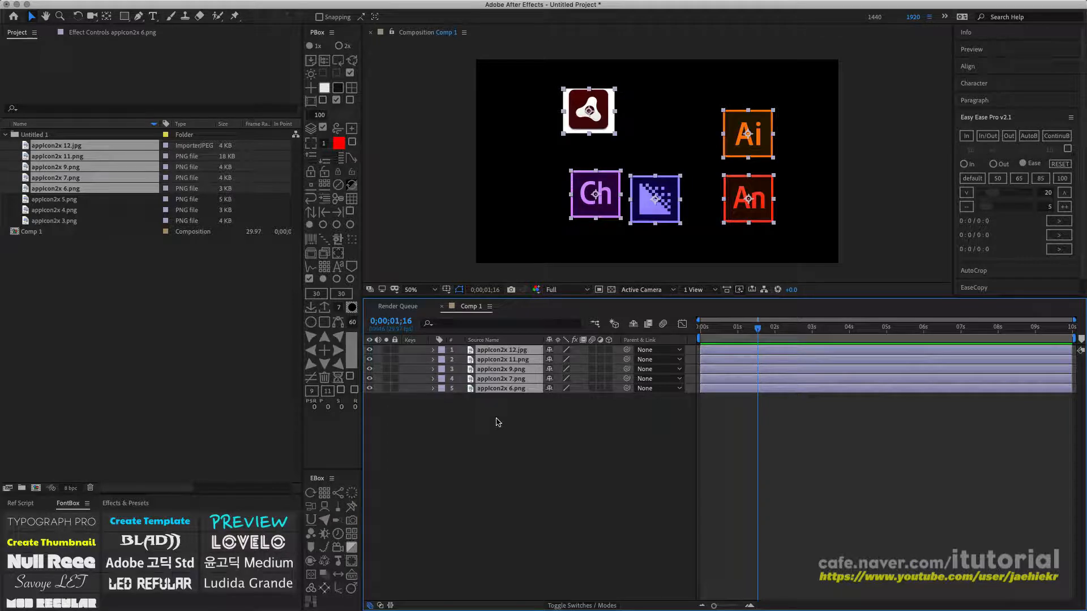
# Pre-compose all five icon layers as Pre-comp 1 with all attributes moved into it, and undo the pre-composition
pyautogui.click(324, 254)
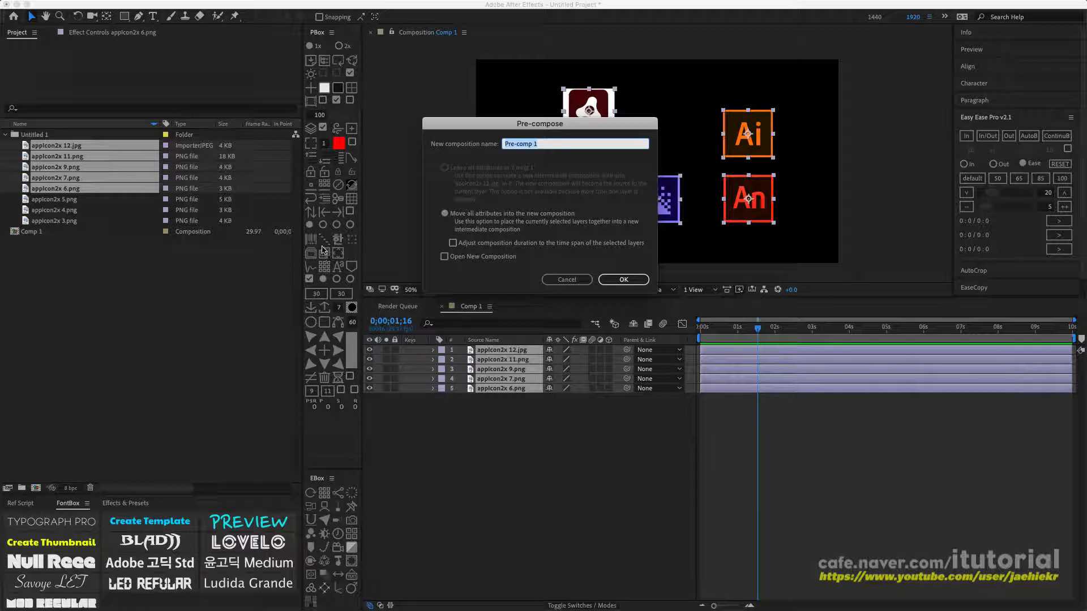
pyautogui.moveTo(528, 128); pyautogui.dragTo(520, 126)
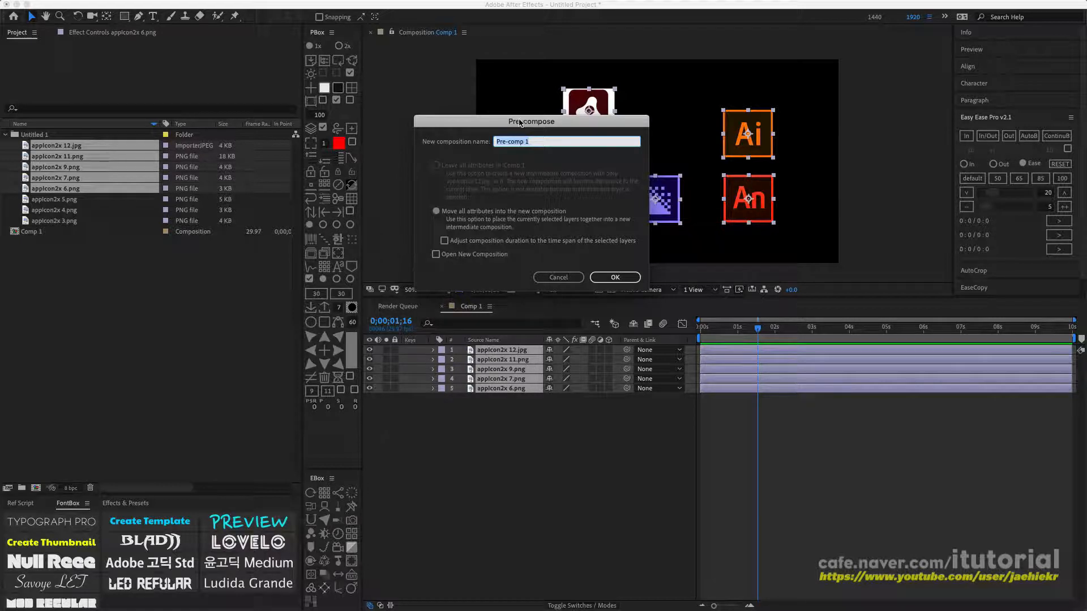
pyautogui.moveTo(520, 122); pyautogui.dragTo(506, 118)
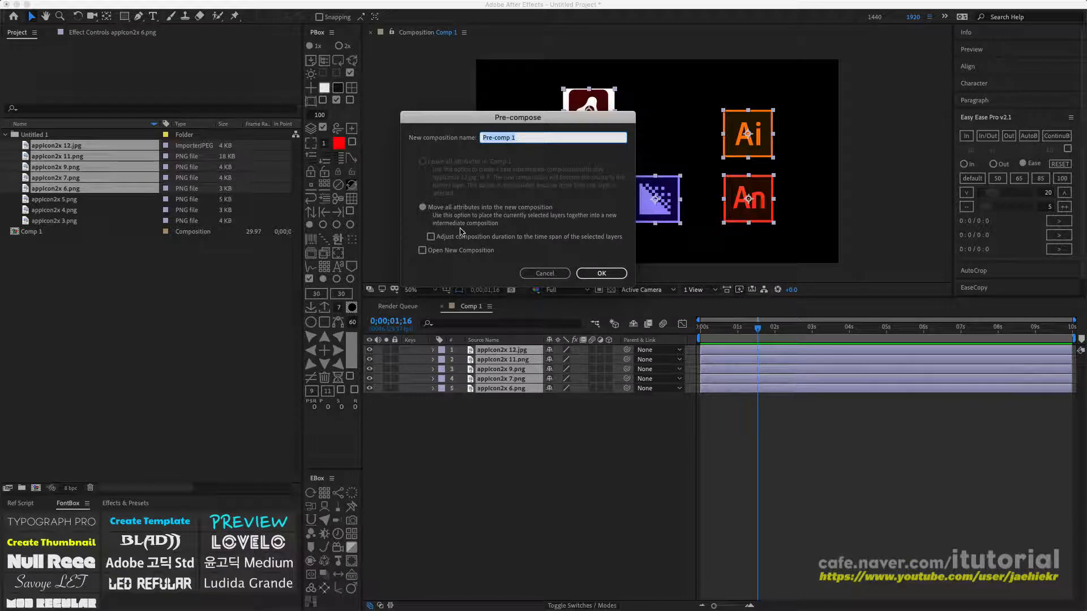
pyautogui.click(601, 273)
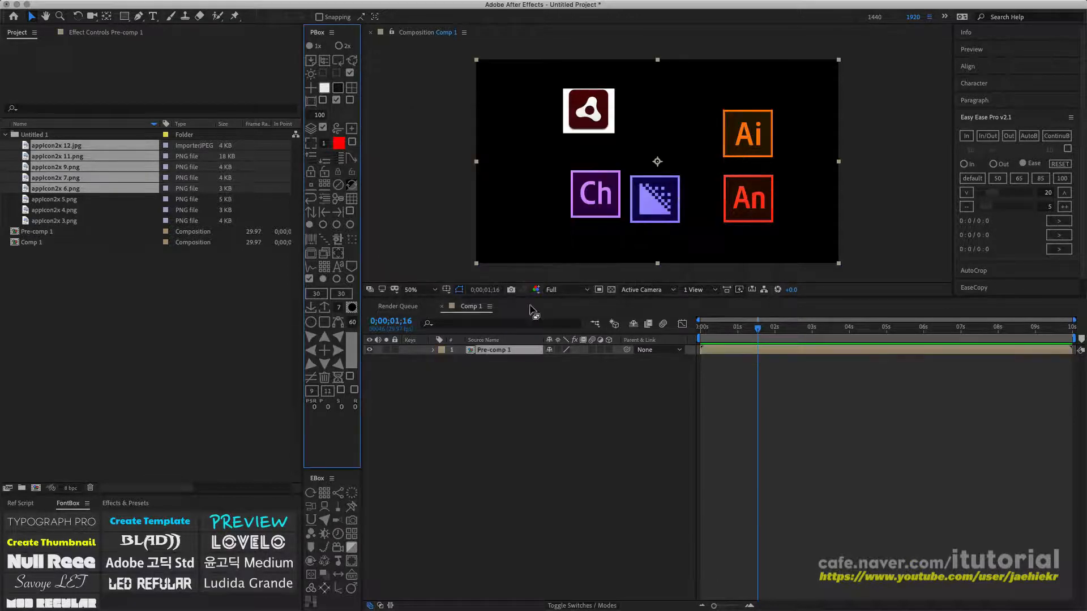
pyautogui.press('super+z')
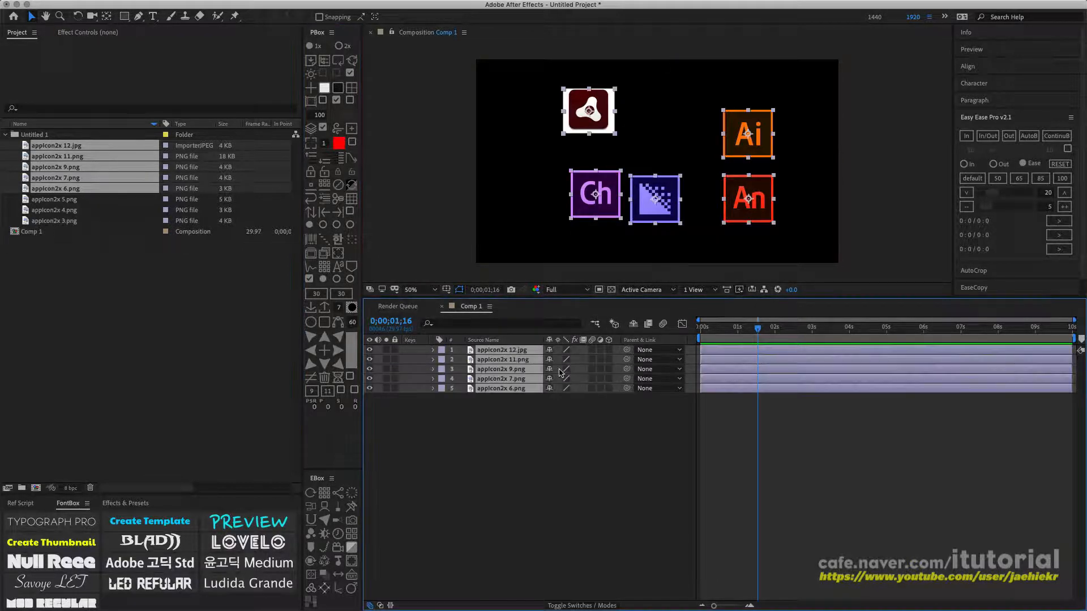
# Trim the ends of the five icon layers at the current time and stagger the first three layers to start at different times
pyautogui.click(338, 214)
pyautogui.click(597, 438)
pyautogui.moveTo(730, 352); pyautogui.dragTo(781, 352)
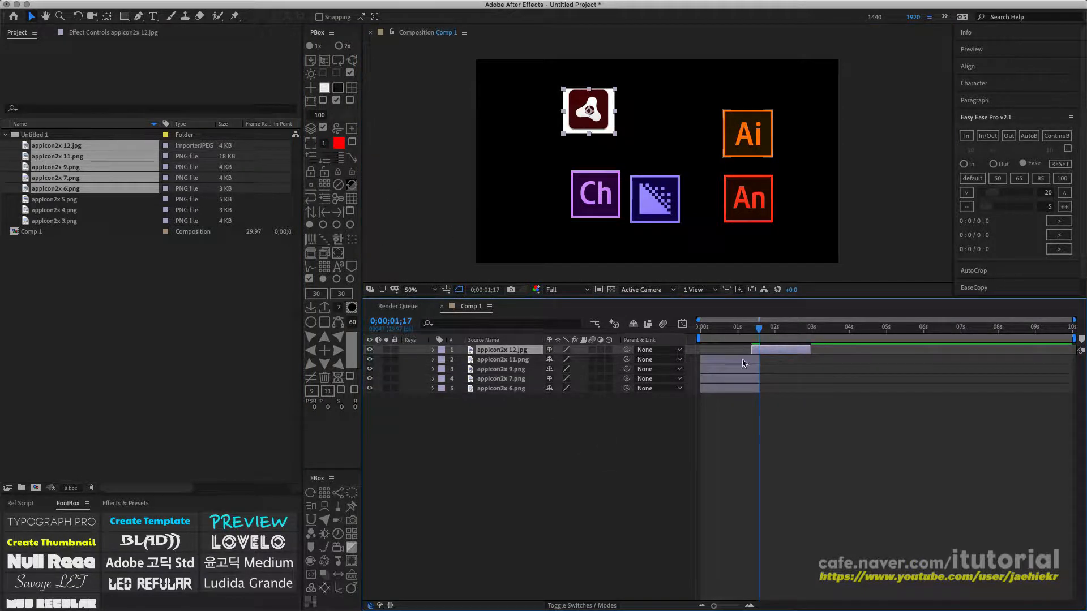
pyautogui.doubleClick(782, 351)
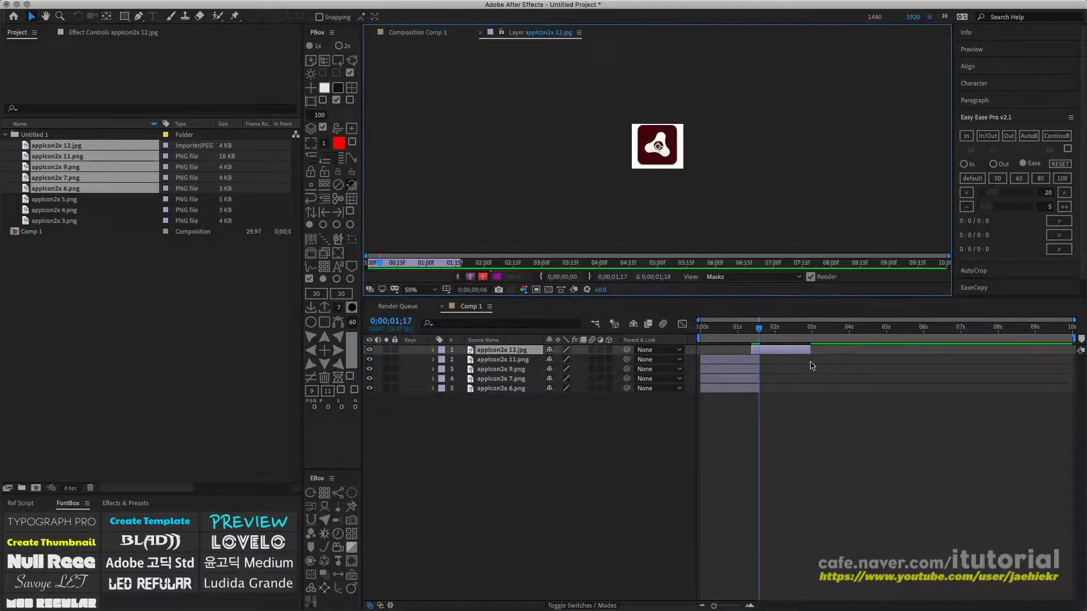
pyautogui.click(481, 32)
pyautogui.moveTo(757, 360); pyautogui.dragTo(840, 369)
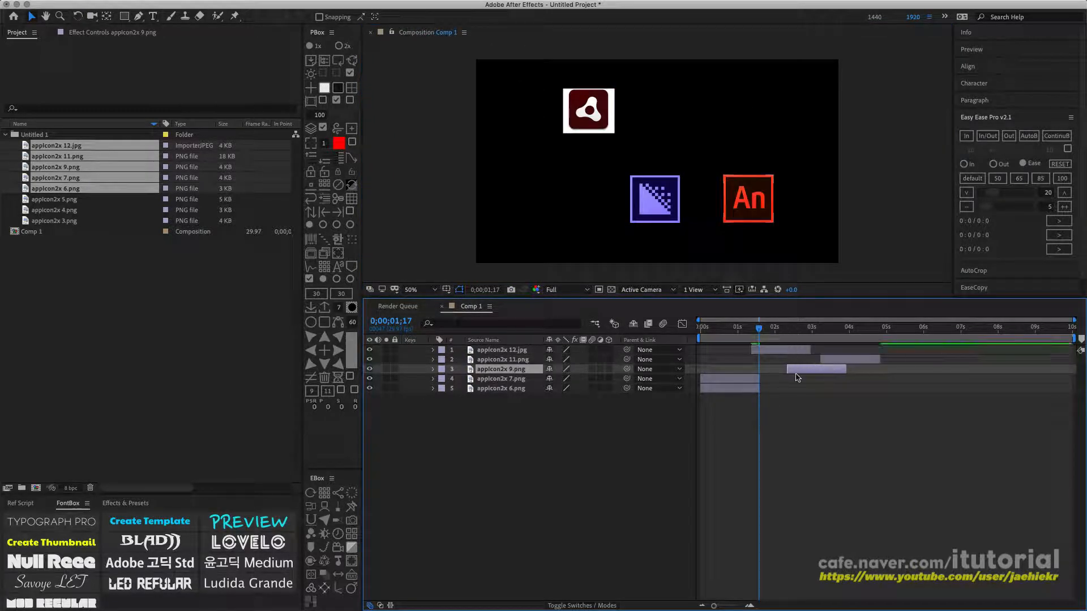
# Pre-compose the three staggered layers as Pre-comp 1 with its duration adjusted to the selected layers' time span, and undo it
pyautogui.moveTo(460, 347)
pyautogui.mouseDown()
pyautogui.moveTo(470, 367)
pyautogui.moveTo(505, 371)
pyautogui.mouseUp()
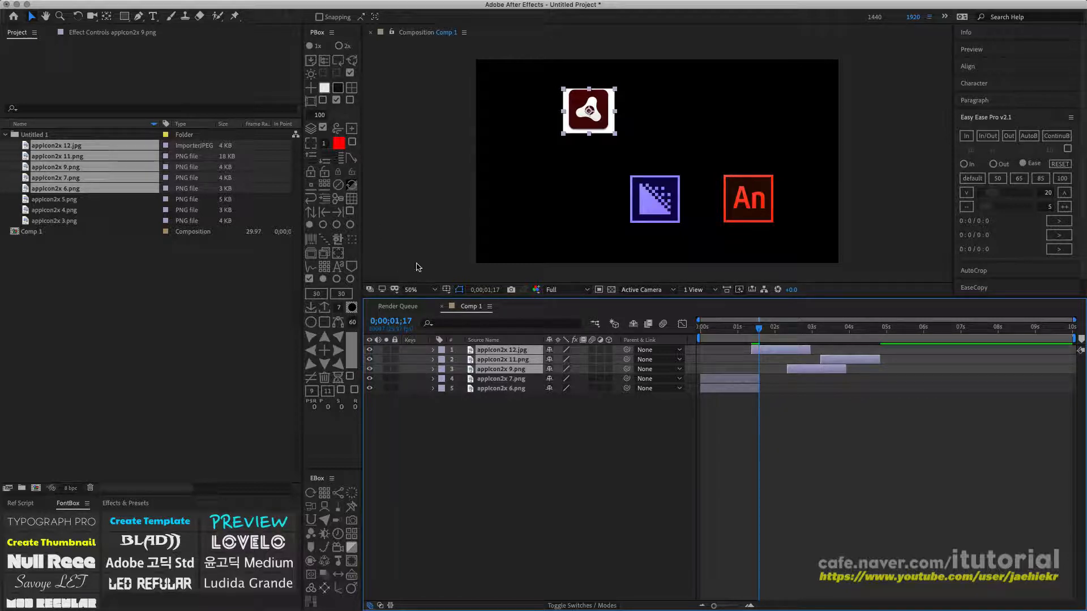
pyautogui.click(325, 254)
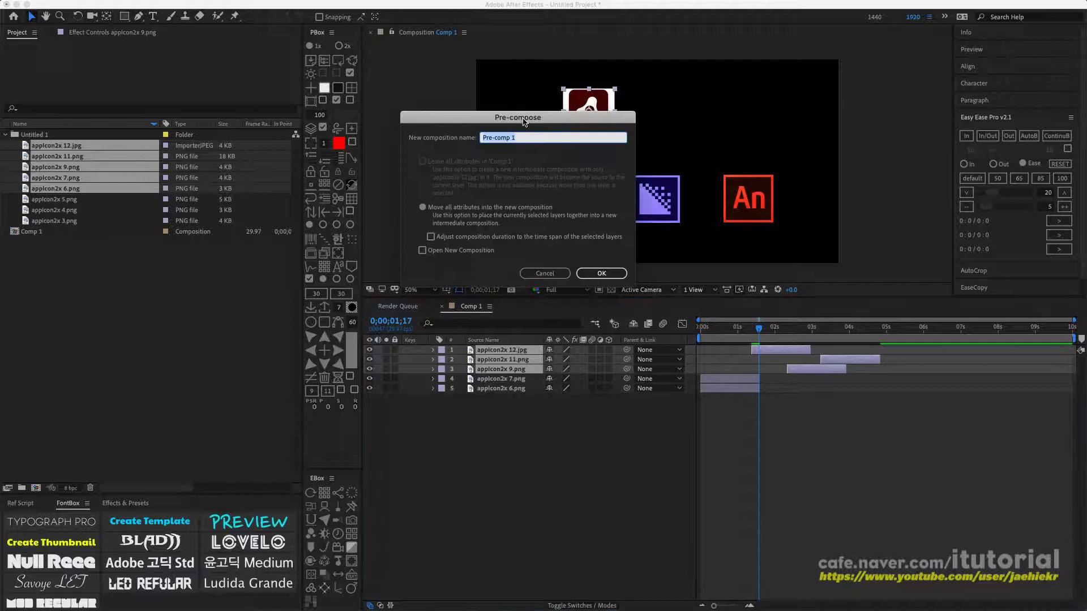
pyautogui.moveTo(525, 122); pyautogui.dragTo(536, 134)
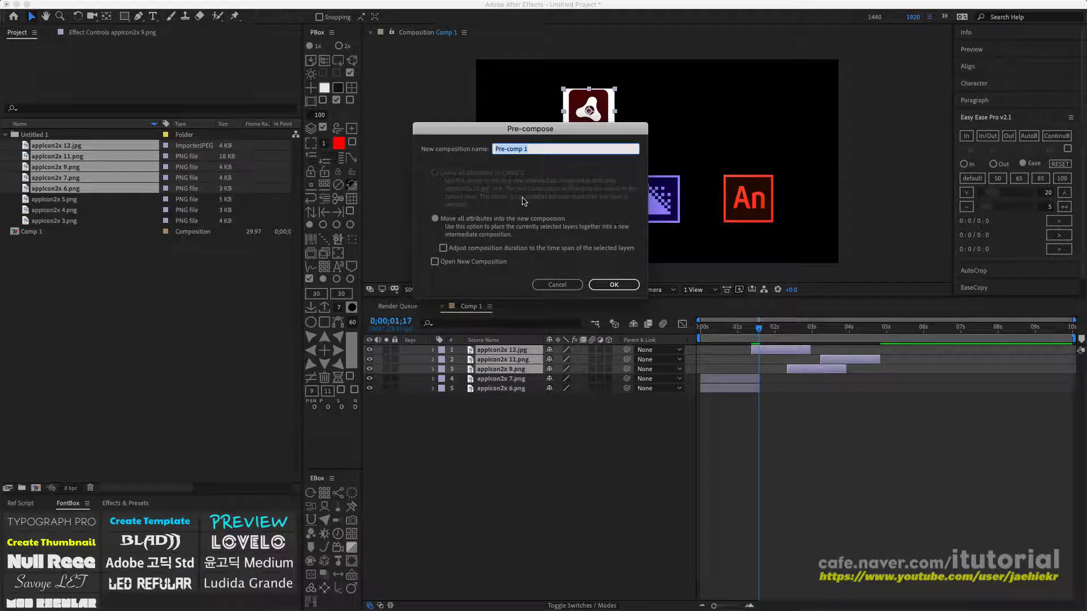
pyautogui.click(450, 249)
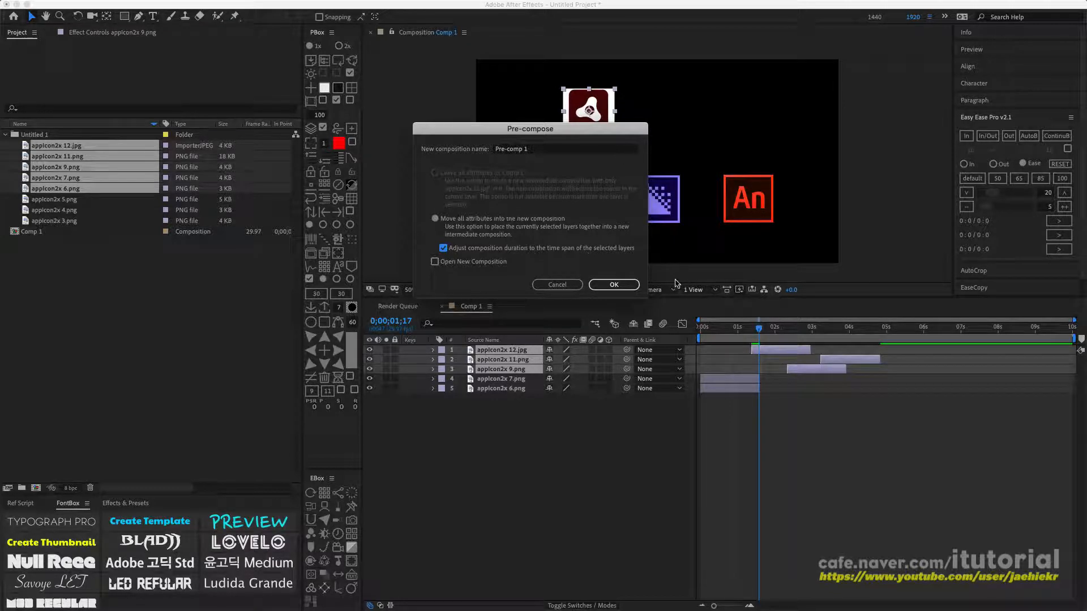
pyautogui.click(613, 285)
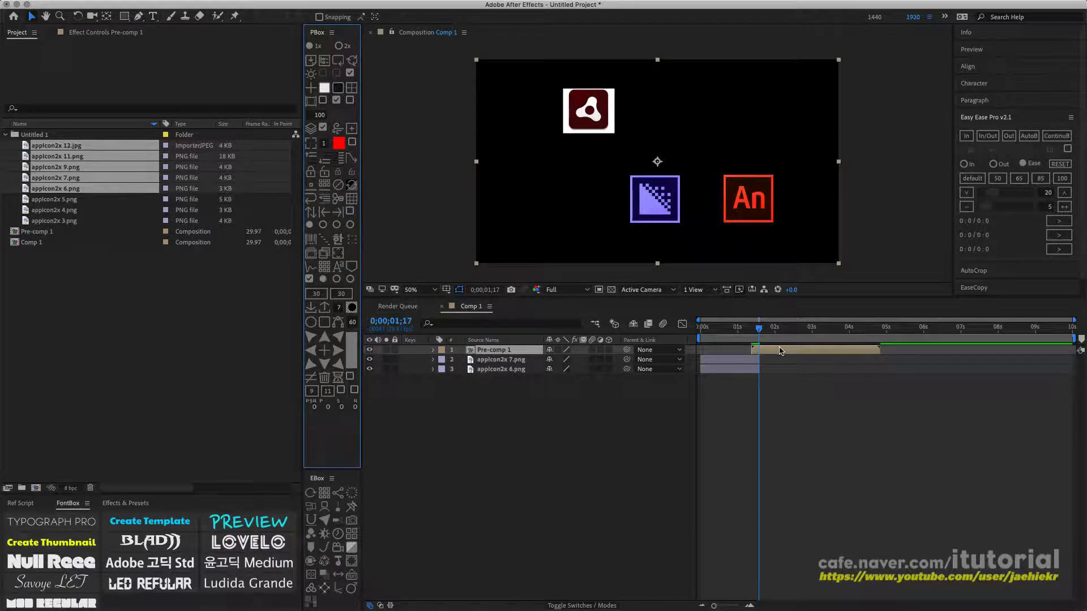
pyautogui.press('super+z')
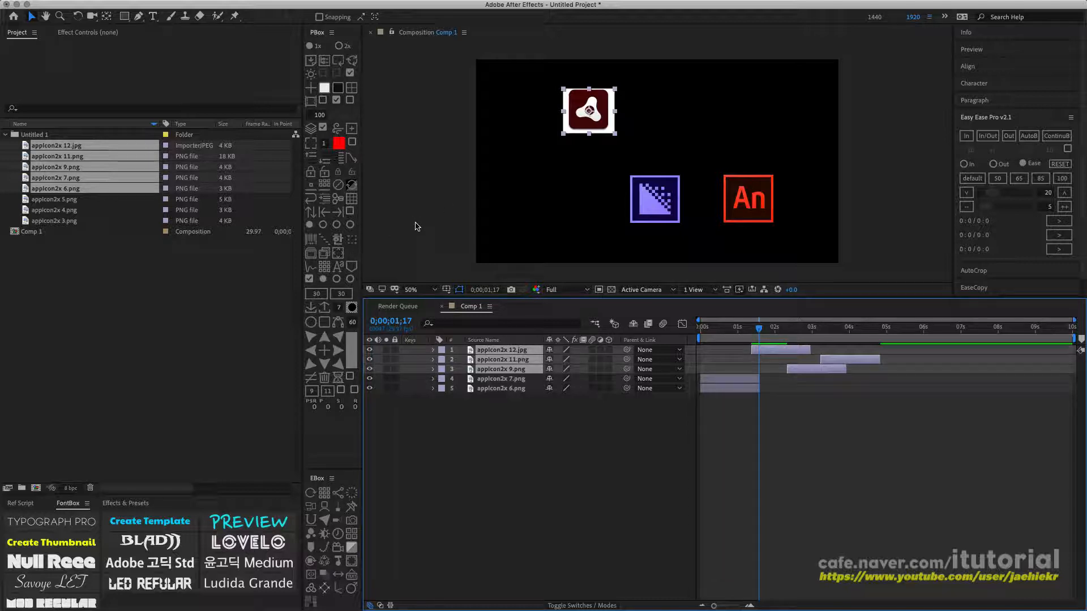
# Pre-compose the same three layers with adjusted duration and Open New Composition enabled, and undo the result
pyautogui.click(324, 255)
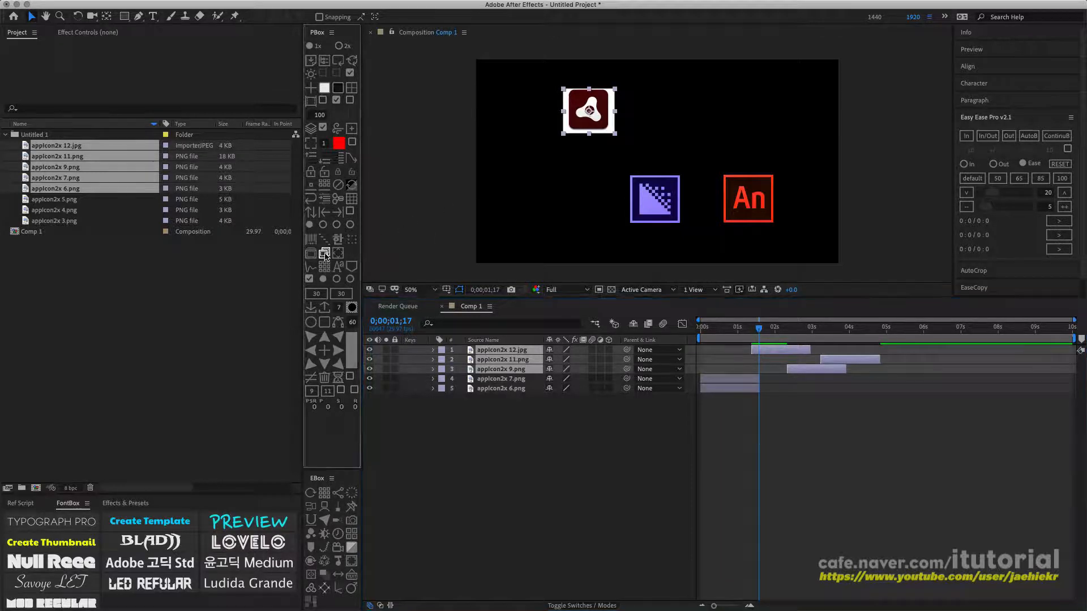
pyautogui.moveTo(548, 133); pyautogui.dragTo(554, 127)
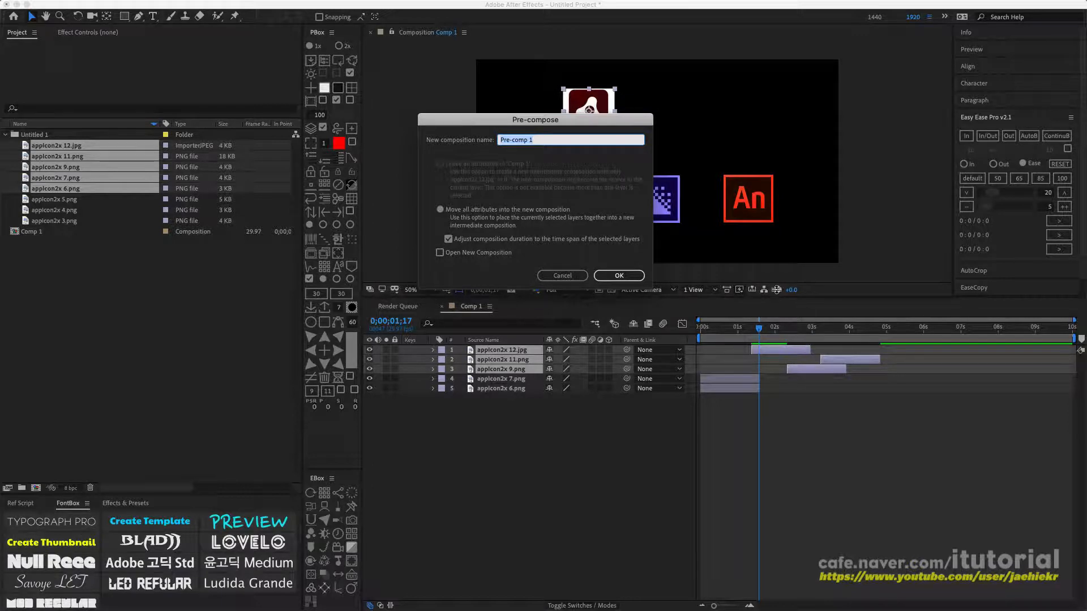
pyautogui.click(440, 253)
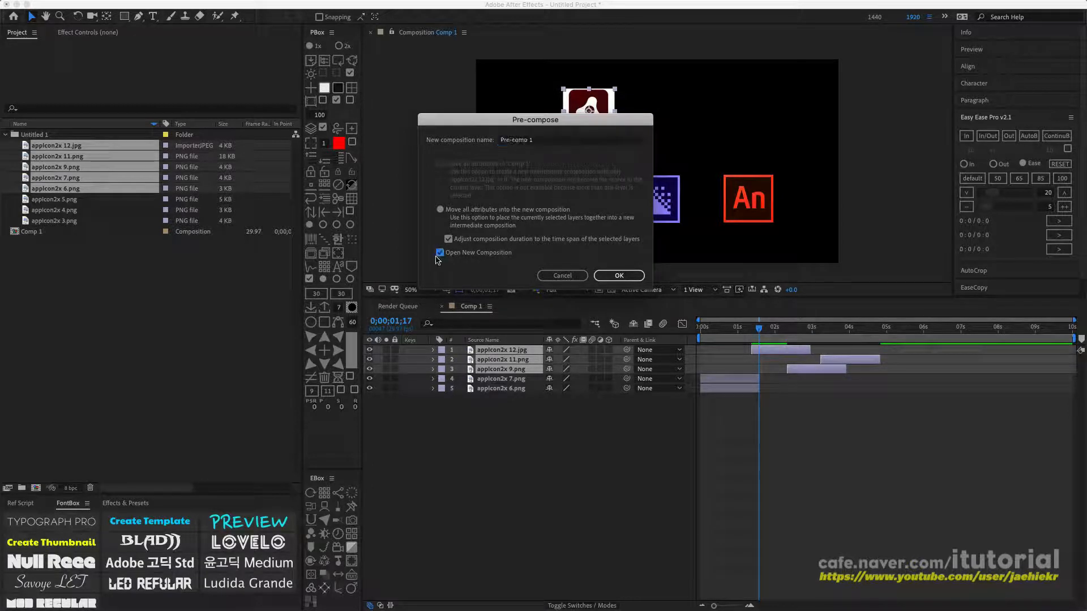
pyautogui.click(623, 277)
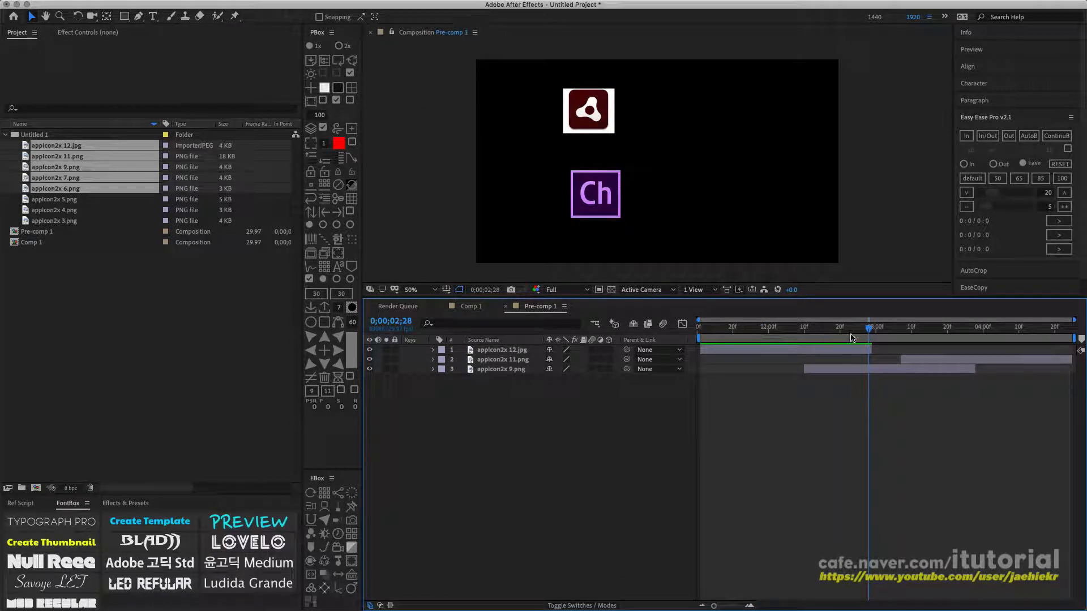
pyautogui.hotkey('ctrl', 'z')
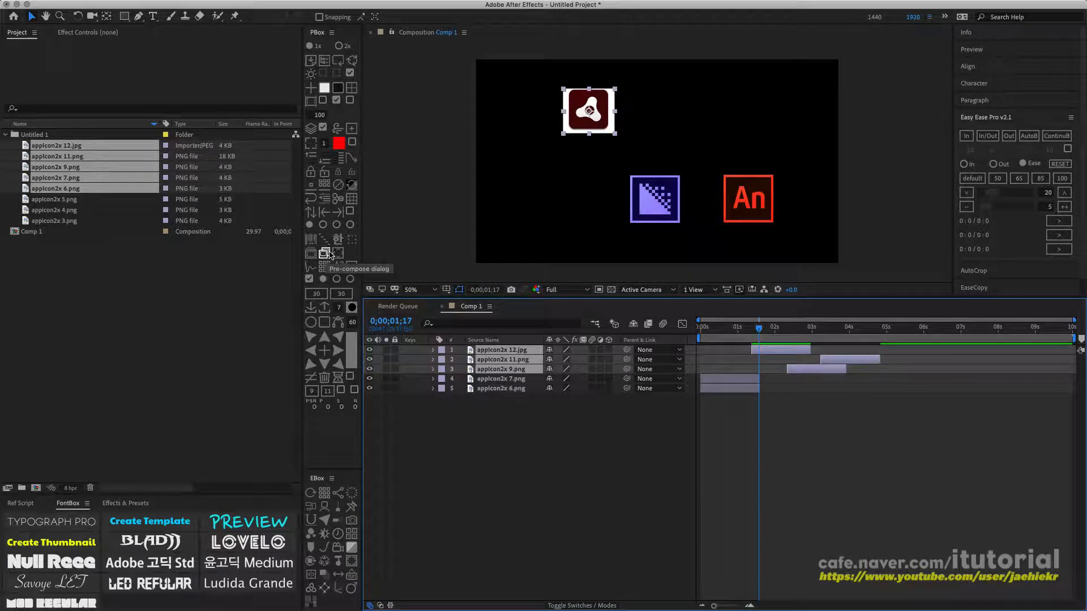
# Align the start of all five icon layers to the beginning of the timeline at 0;00;00;00
pyautogui.moveTo(758, 328); pyautogui.dragTo(775, 327)
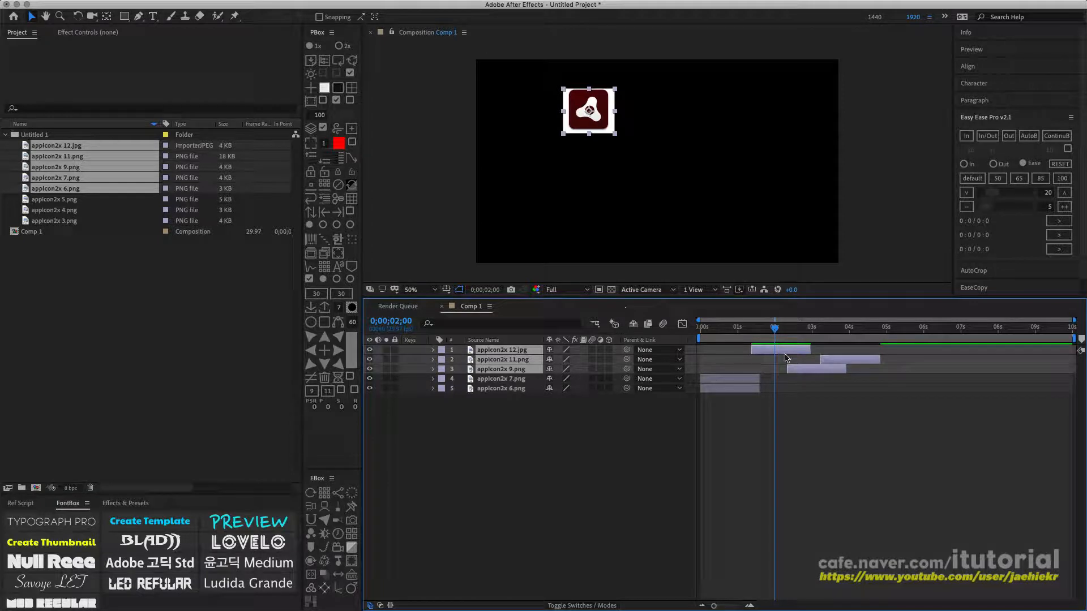
pyautogui.moveTo(736, 329); pyautogui.dragTo(699, 330)
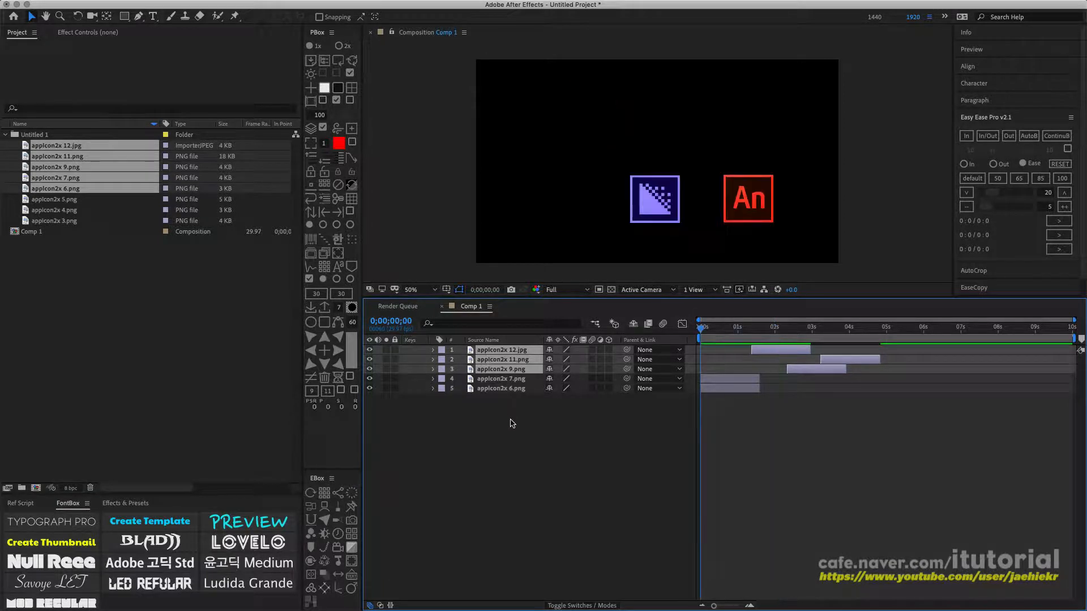
pyautogui.moveTo(511, 420); pyautogui.dragTo(483, 352)
pyautogui.press('[')
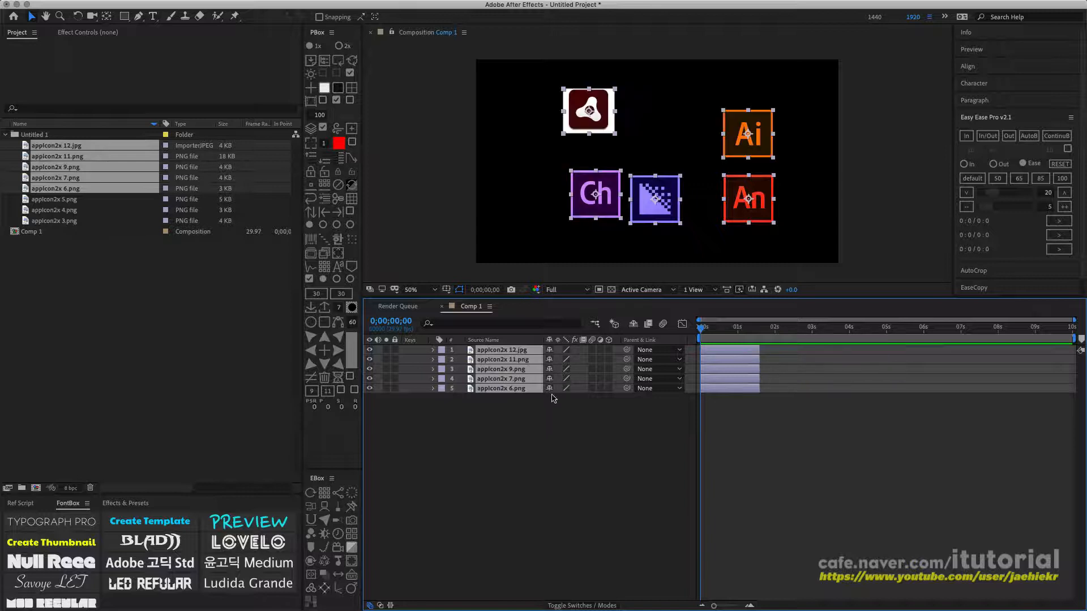
pyautogui.click(510, 420)
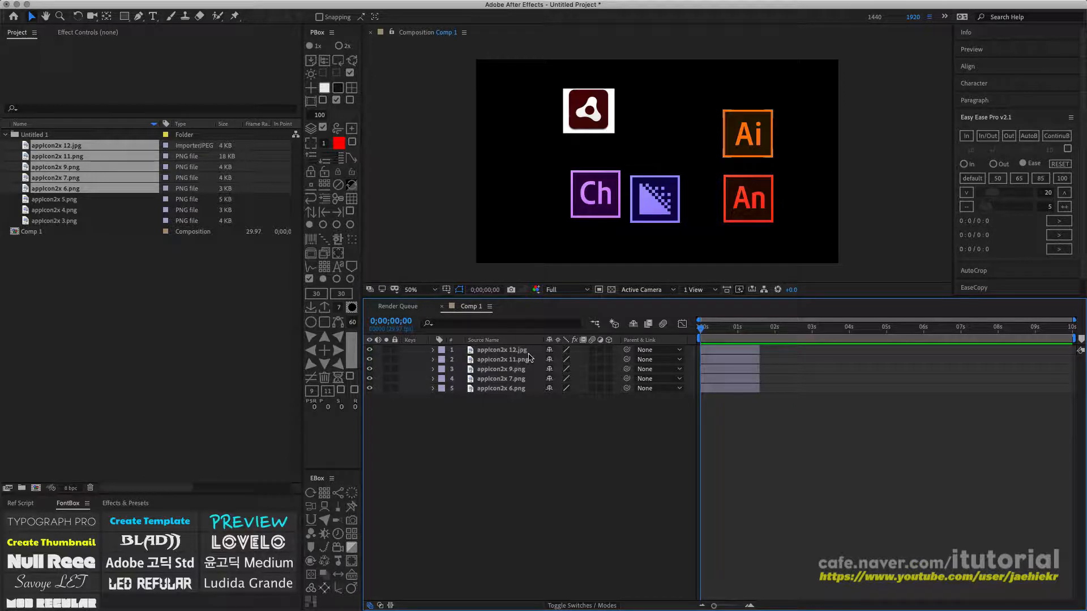
# Move the Ch icon slightly left in the composition, and select each of the five layers in turn to check which icon it holds
pyautogui.moveTo(590, 207); pyautogui.dragTo(570, 207)
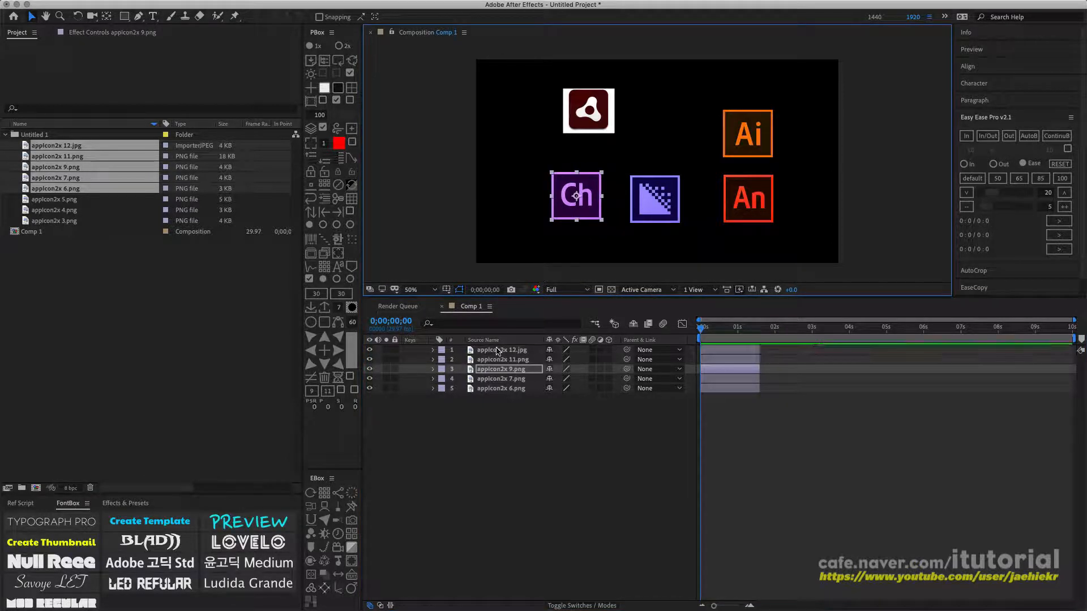
pyautogui.click(501, 350)
pyautogui.click(503, 360)
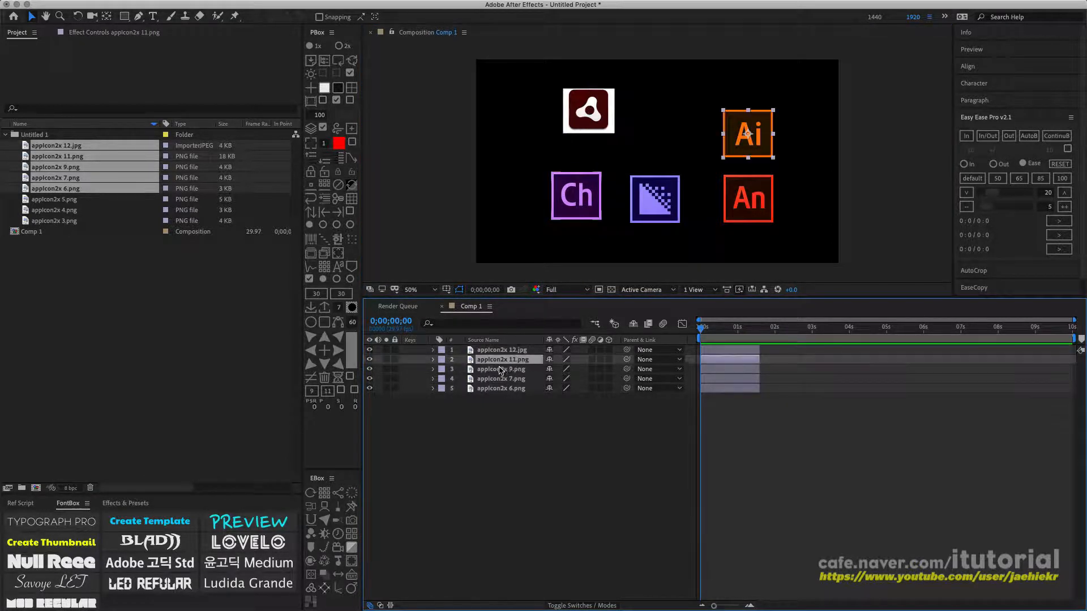
pyautogui.click(504, 369)
pyautogui.click(505, 379)
pyautogui.click(502, 389)
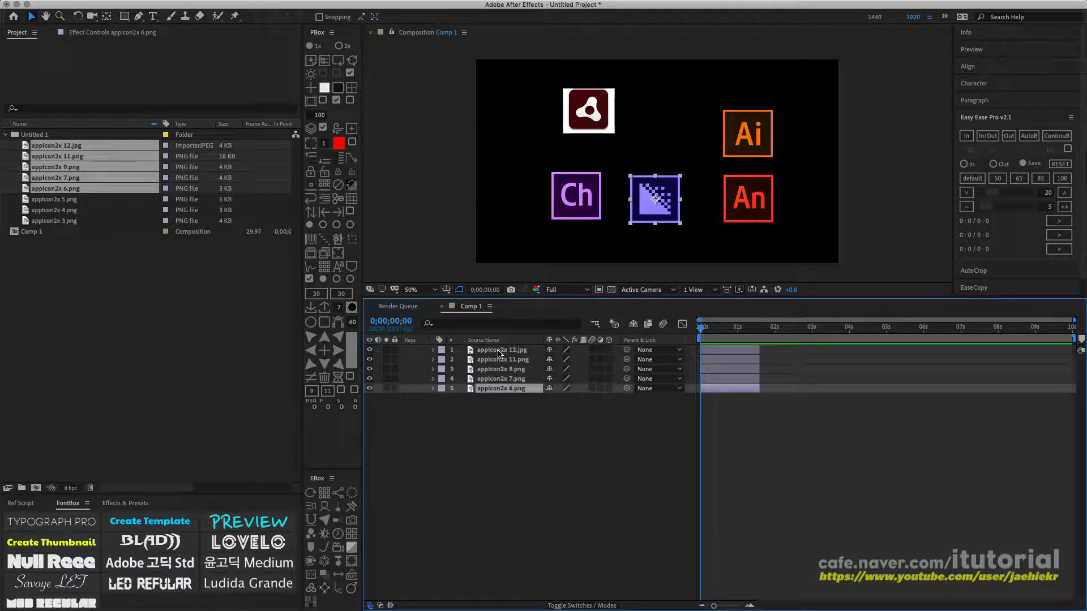
# Examine the Pre-compose options for the appIcon2x 12.jpg layer, switching between leaving and moving all attributes, and close them without applying
pyautogui.click(499, 351)
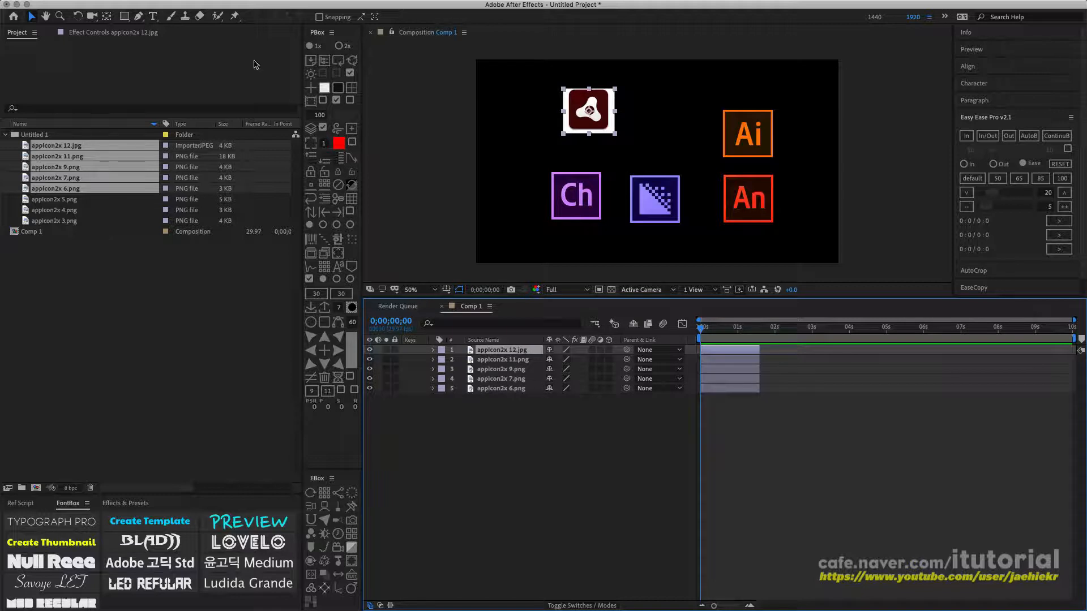
pyautogui.click(205, 6)
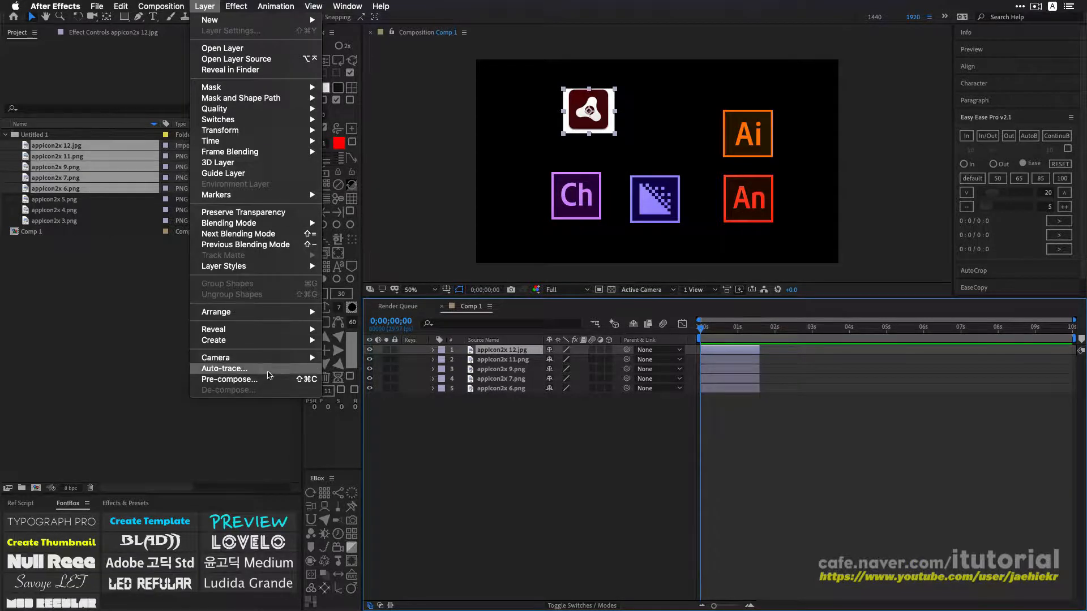
pyautogui.click(267, 379)
pyautogui.moveTo(541, 120); pyautogui.dragTo(445, 95)
pyautogui.click(347, 180)
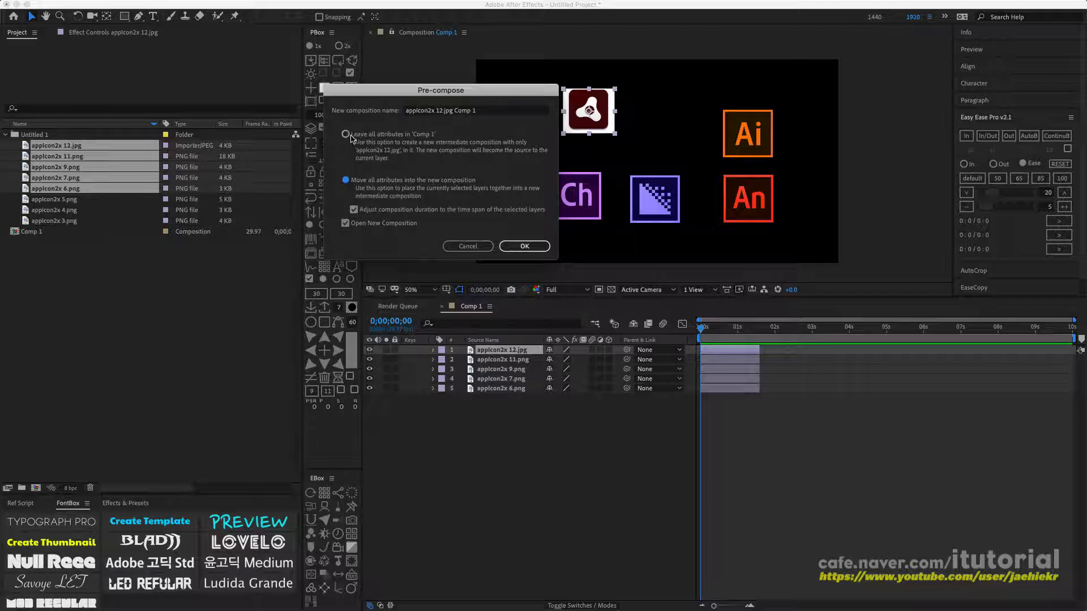
pyautogui.click(346, 135)
pyautogui.click(346, 180)
pyautogui.click(353, 209)
pyautogui.click(346, 223)
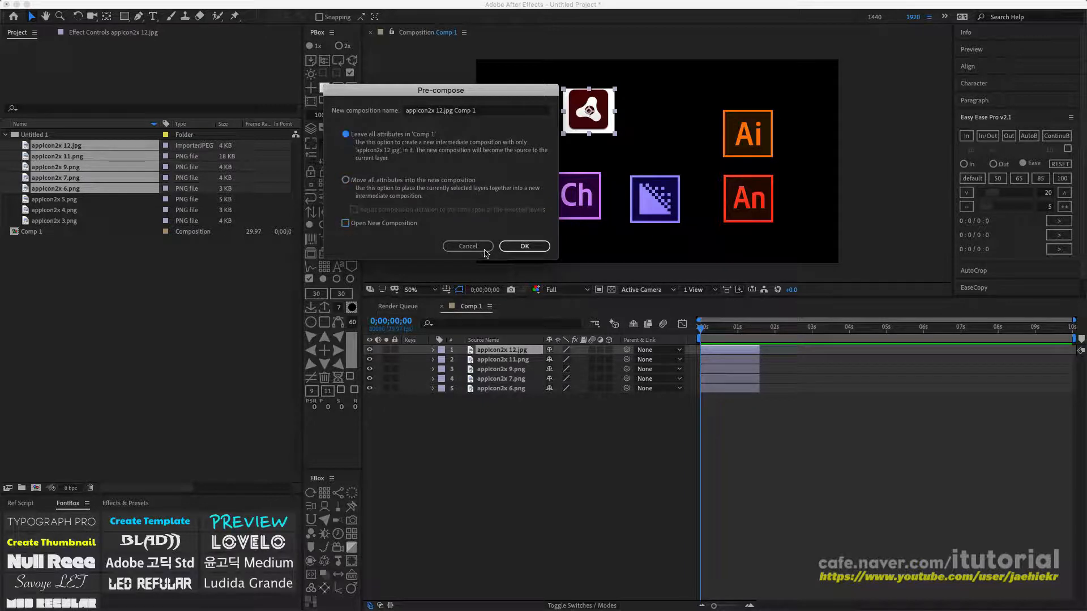
pyautogui.click(484, 250)
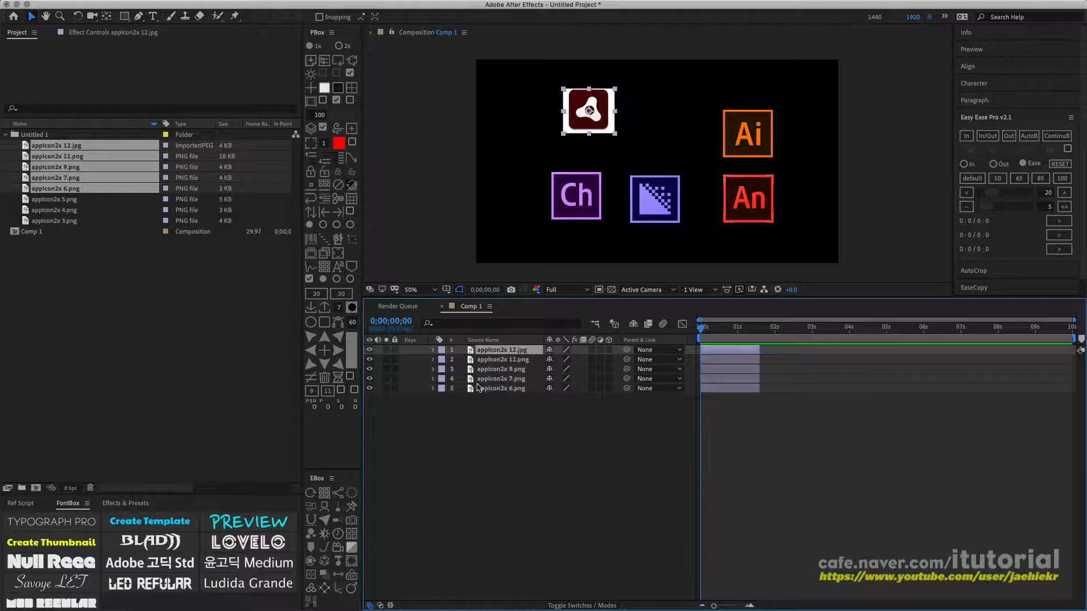
# Check which Pre-compose attribute options are offered for all five icon layers together, without creating a composition
pyautogui.moveTo(513, 406); pyautogui.dragTo(469, 354)
pyautogui.click(204, 6)
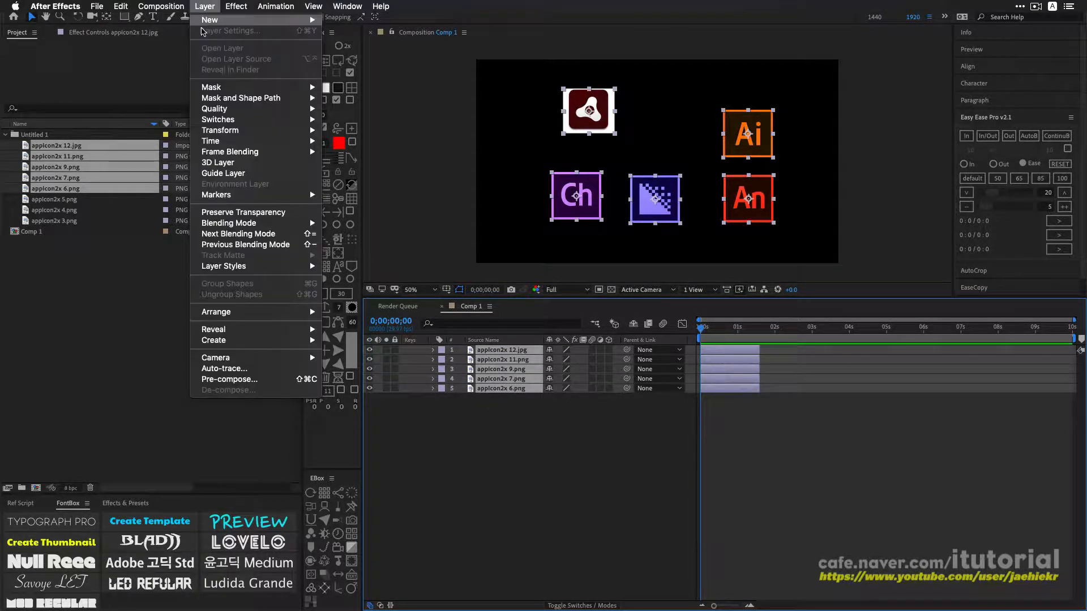
pyautogui.click(242, 380)
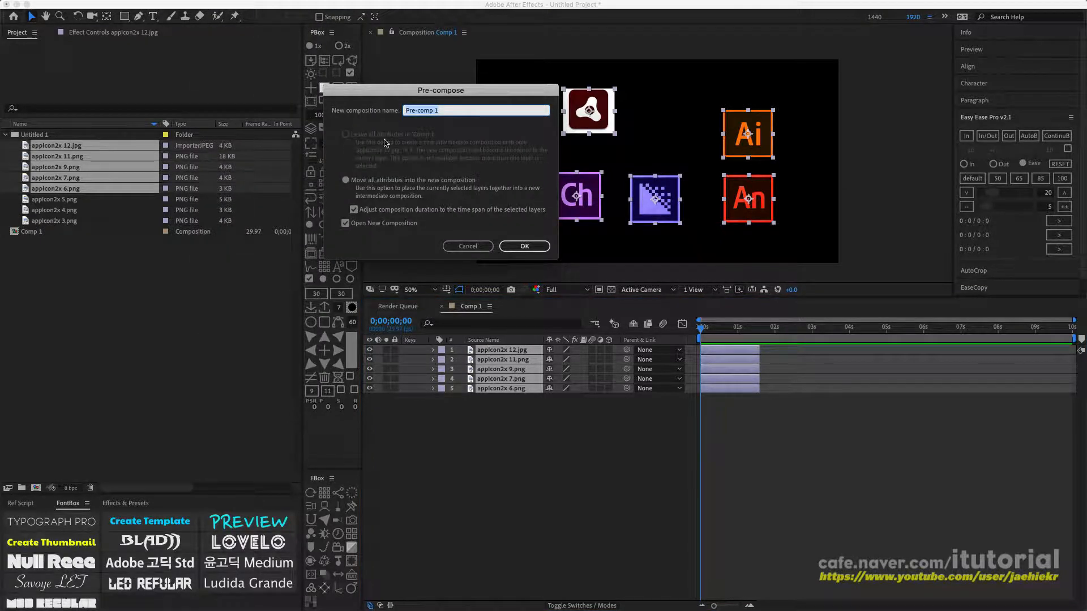
pyautogui.click(481, 249)
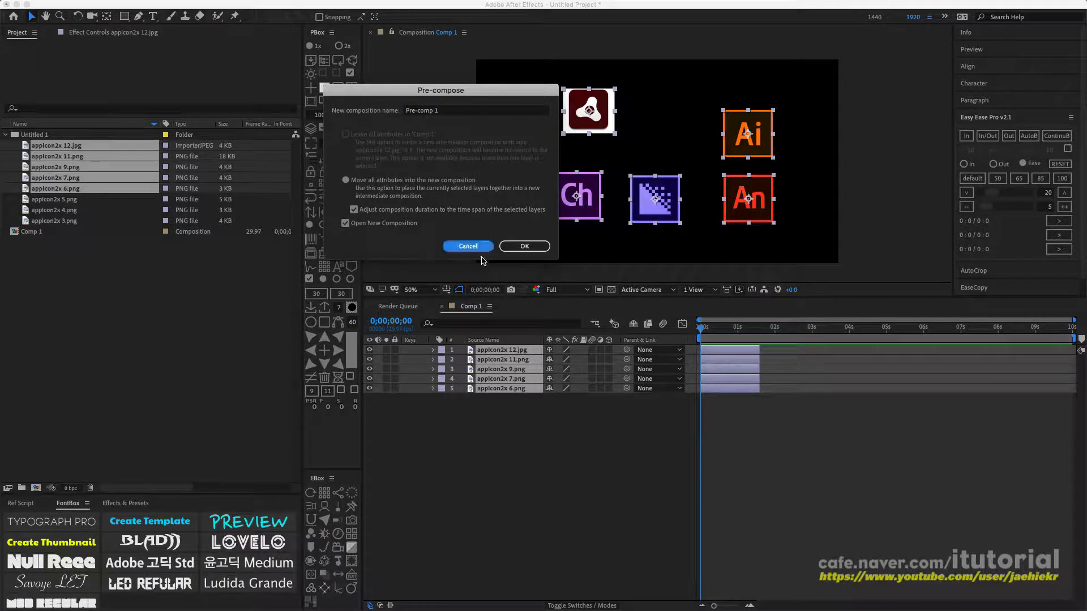
pyautogui.click(506, 418)
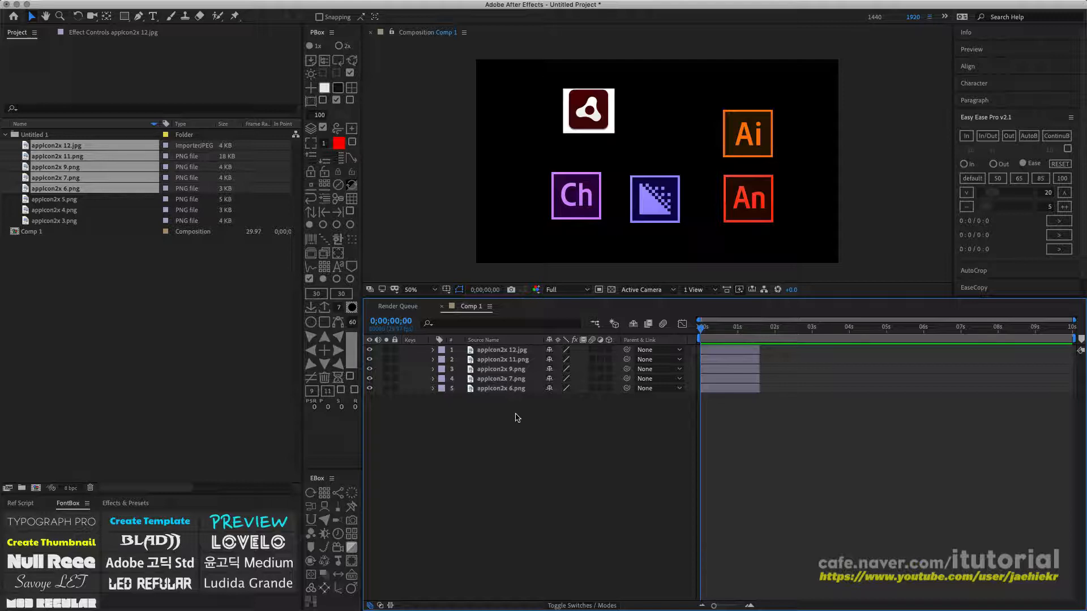
# Pre-compose each of the five icon layers into its own composition with PBox Self Pre-compose Leave All, and undo it
pyautogui.press('super+a')
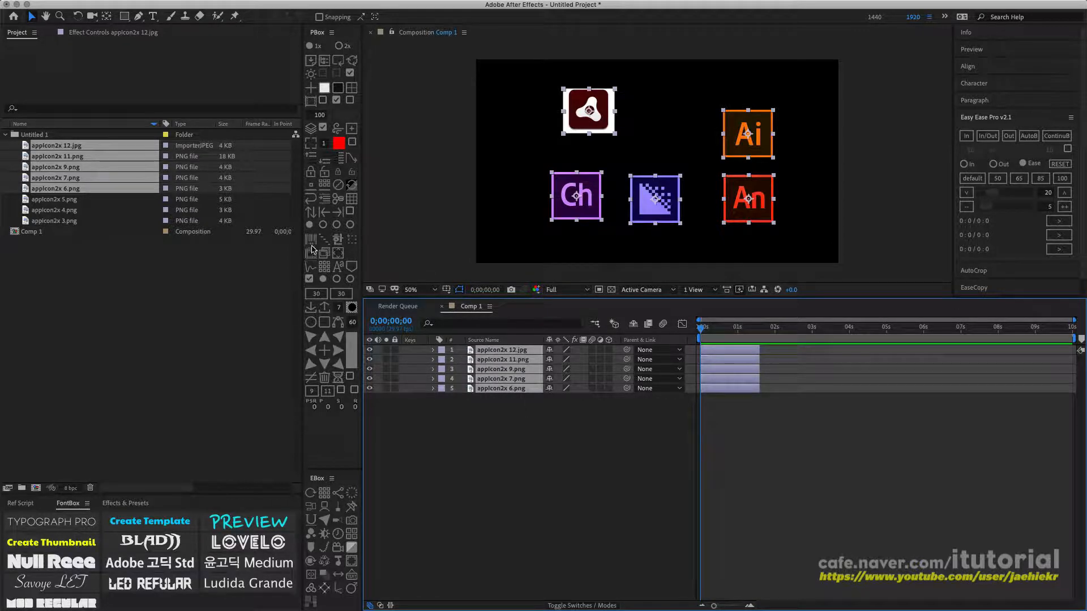
pyautogui.click(312, 249)
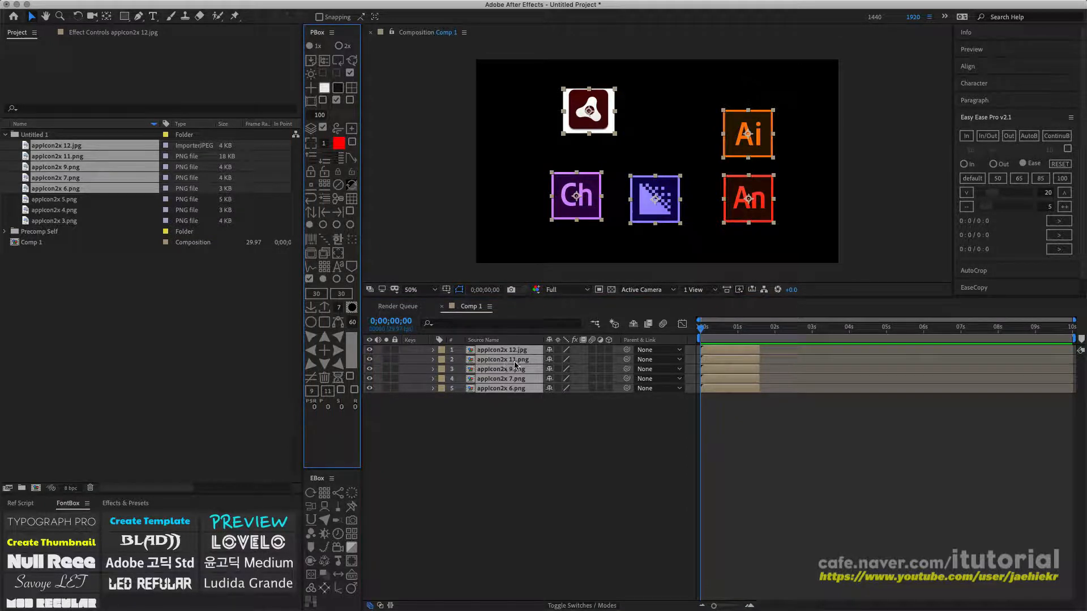
pyautogui.press('super+z')
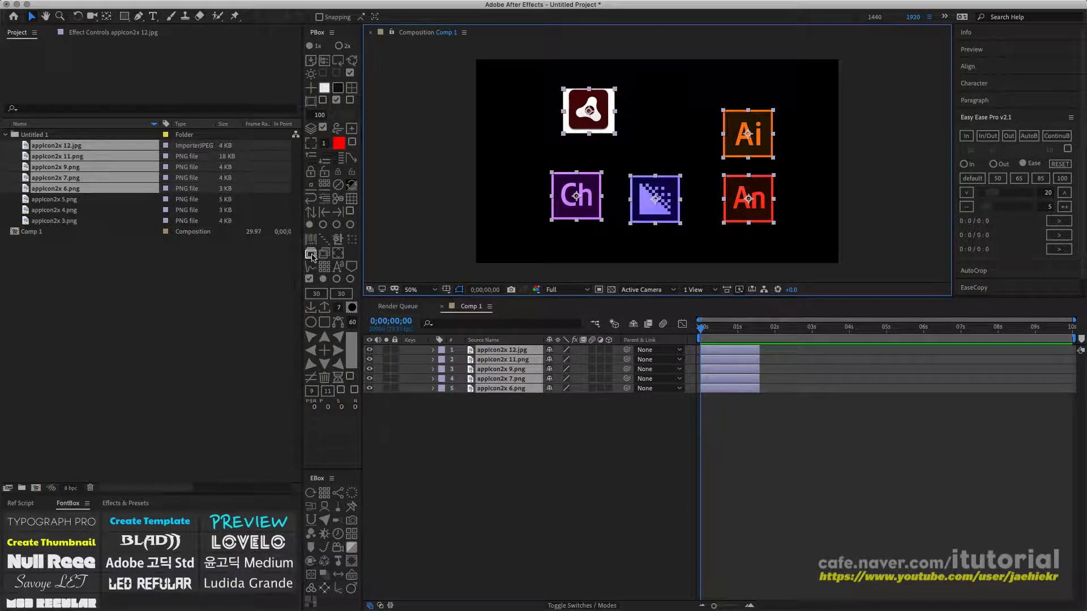
pyautogui.click(498, 422)
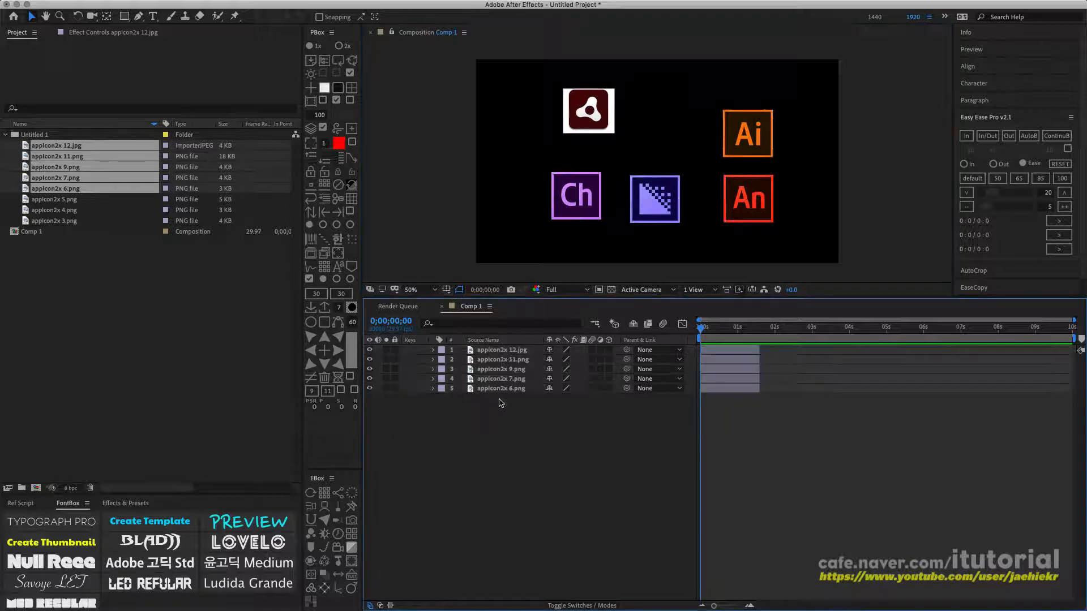
# Review the Leave all attributes option in the Pre-compose settings for appIcon2x 12.jpg, and cancel without applying
pyautogui.click(506, 351)
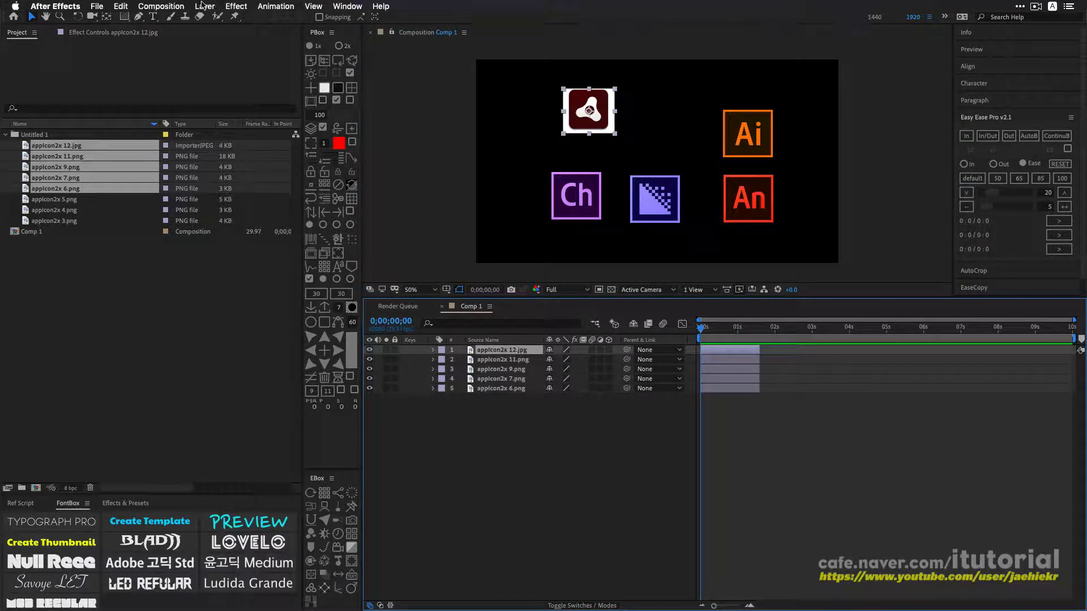
pyautogui.click(204, 6)
pyautogui.click(236, 384)
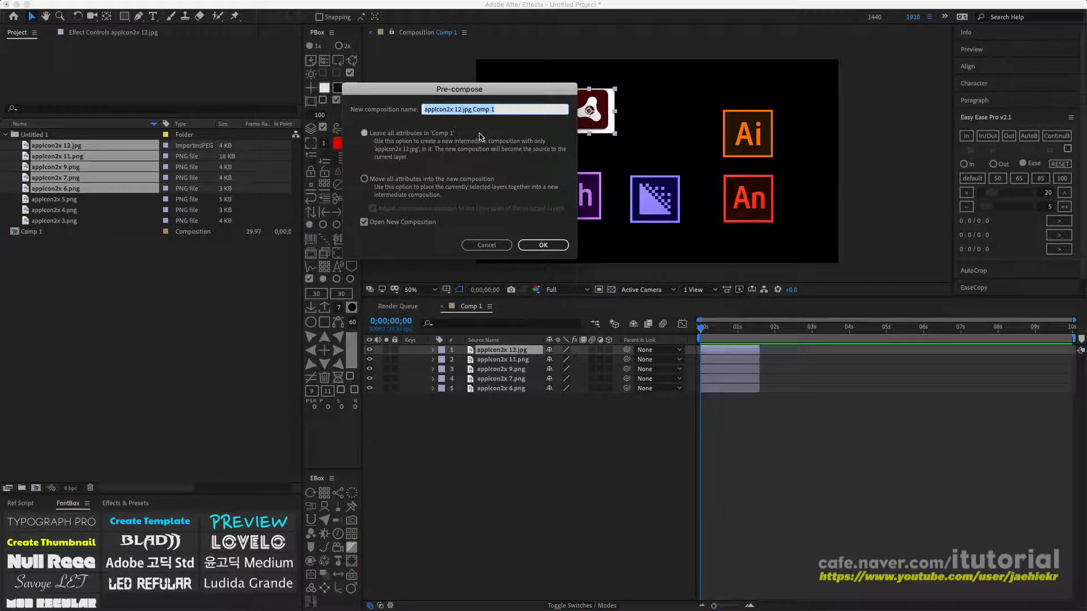
pyautogui.click(486, 245)
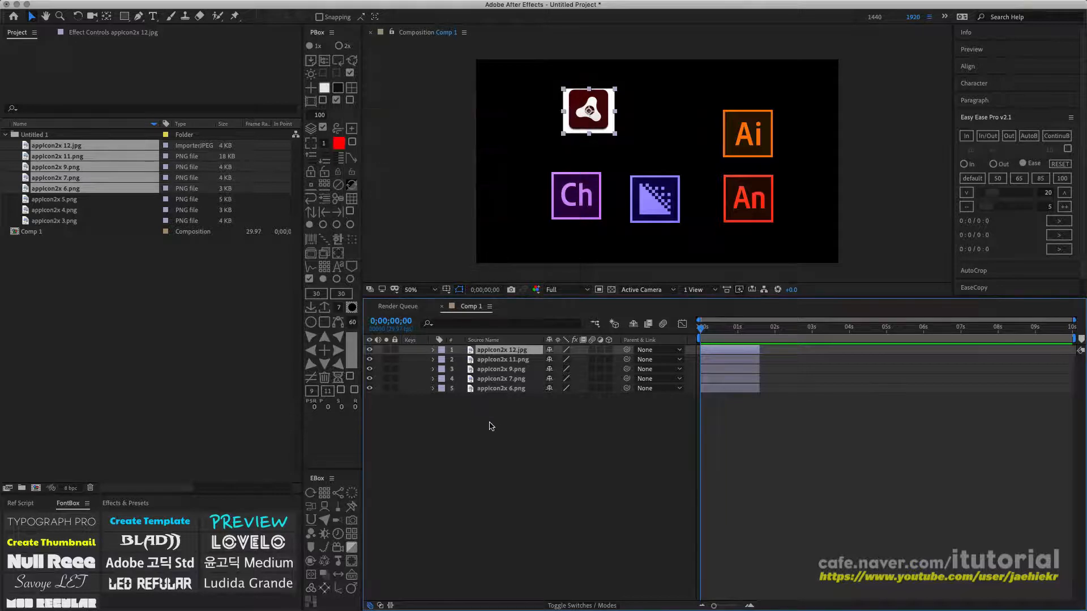
# Self pre-compose all five icon layers with Leave All, check the bounds of the first two, and undo the pre-composition
pyautogui.click(311, 253)
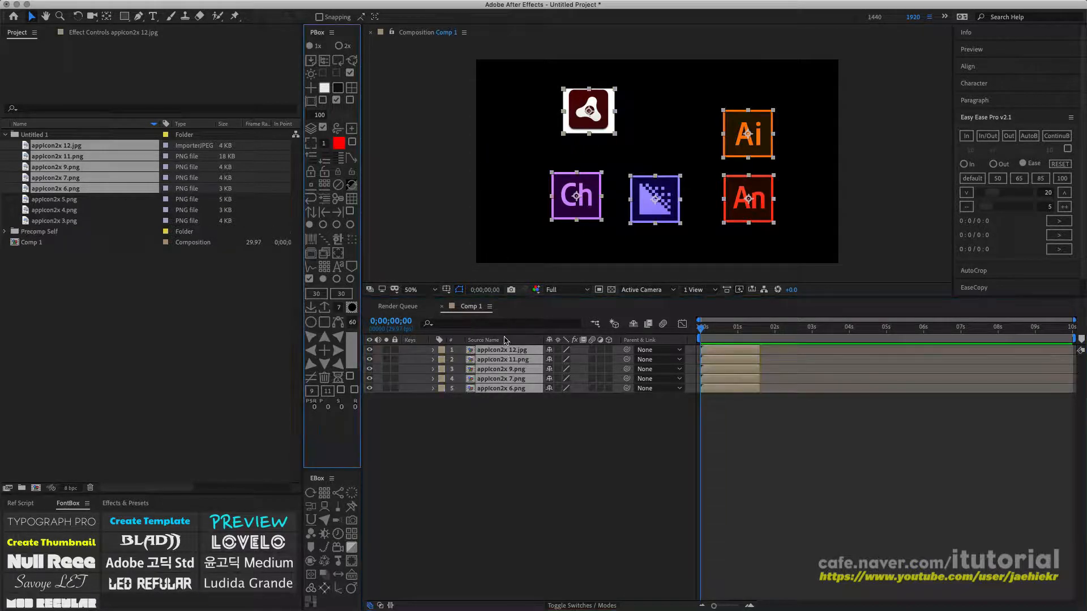
pyautogui.click(498, 424)
pyautogui.click(496, 351)
pyautogui.click(495, 360)
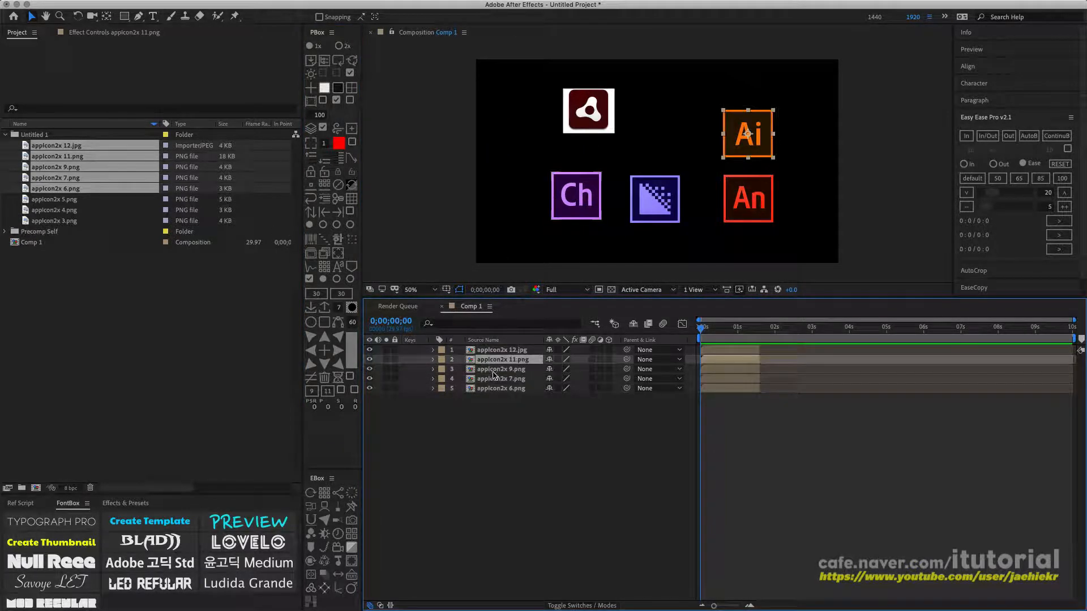
pyautogui.press('super+z')
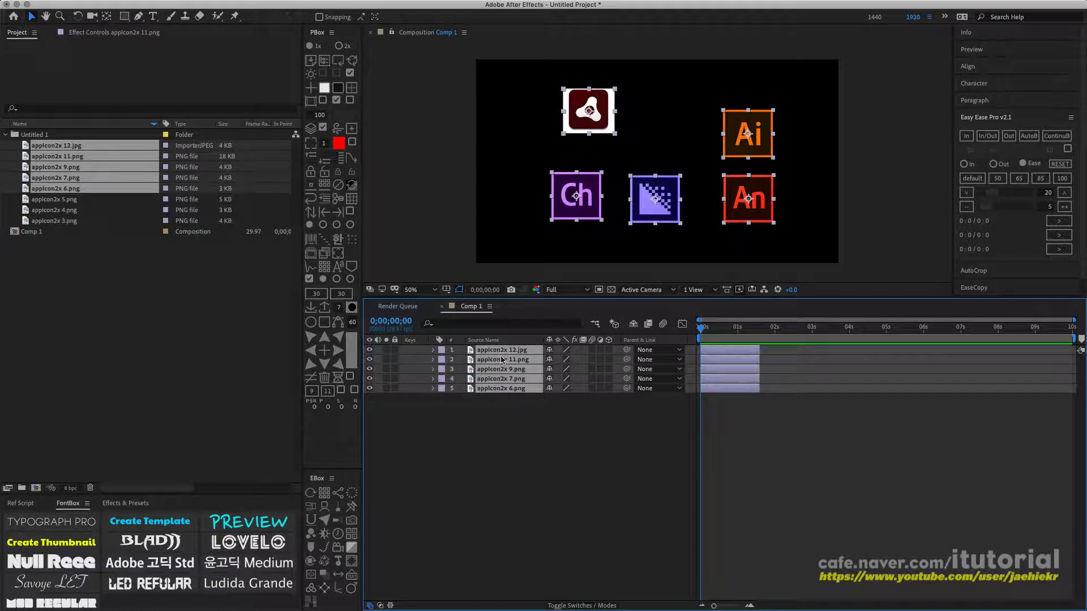
pyautogui.click(498, 418)
# Check the Move all attributes into the new composition option for appIcon2x 12.jpg in the Pre-compose settings, and cancel
pyautogui.click(499, 351)
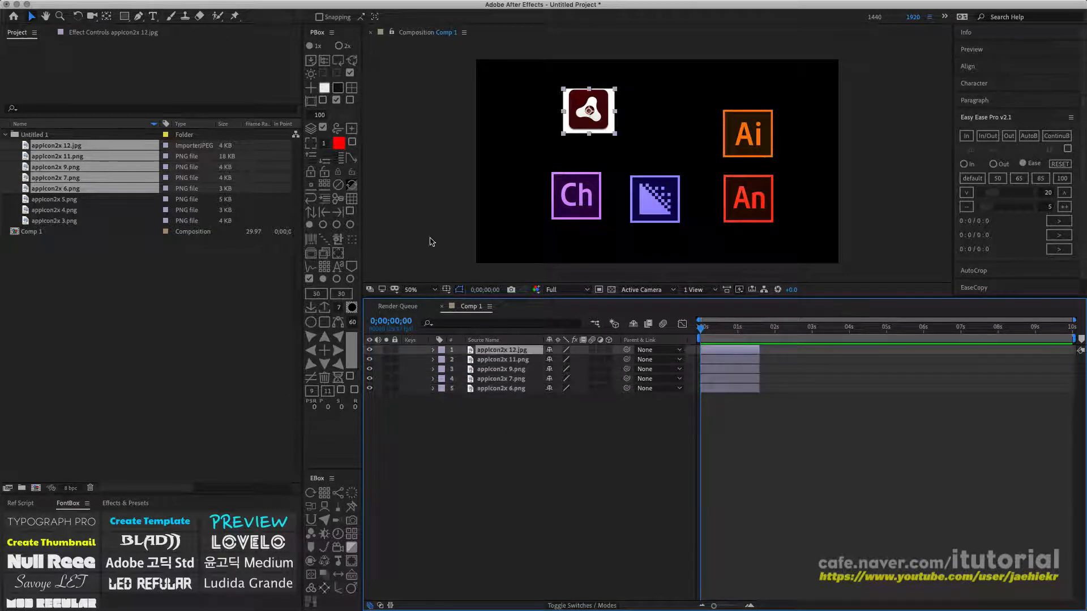
pyautogui.click(161, 6)
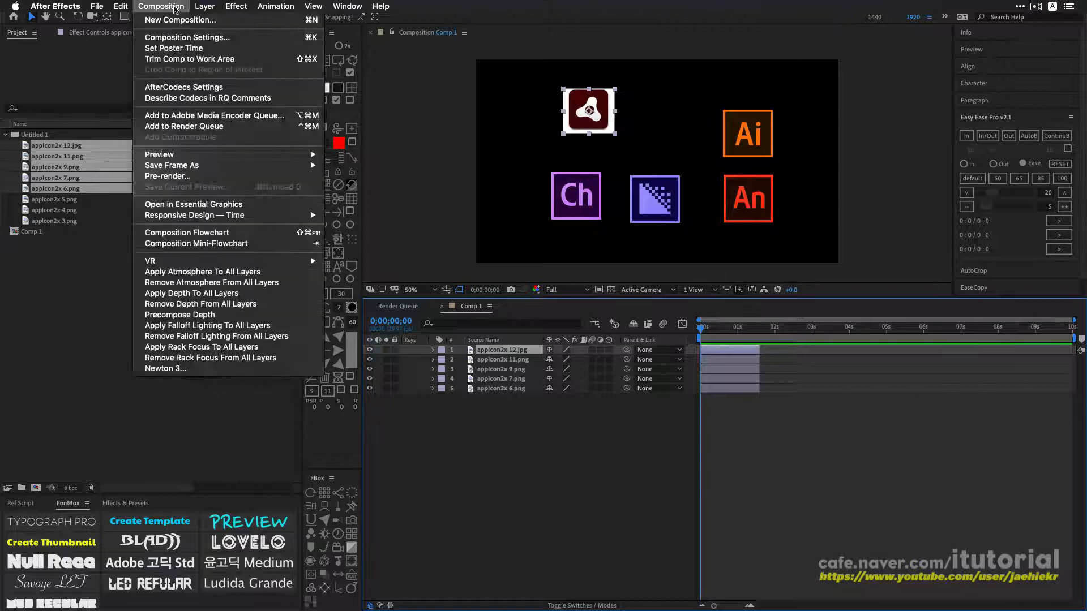
pyautogui.moveTo(205, 6)
pyautogui.click(229, 379)
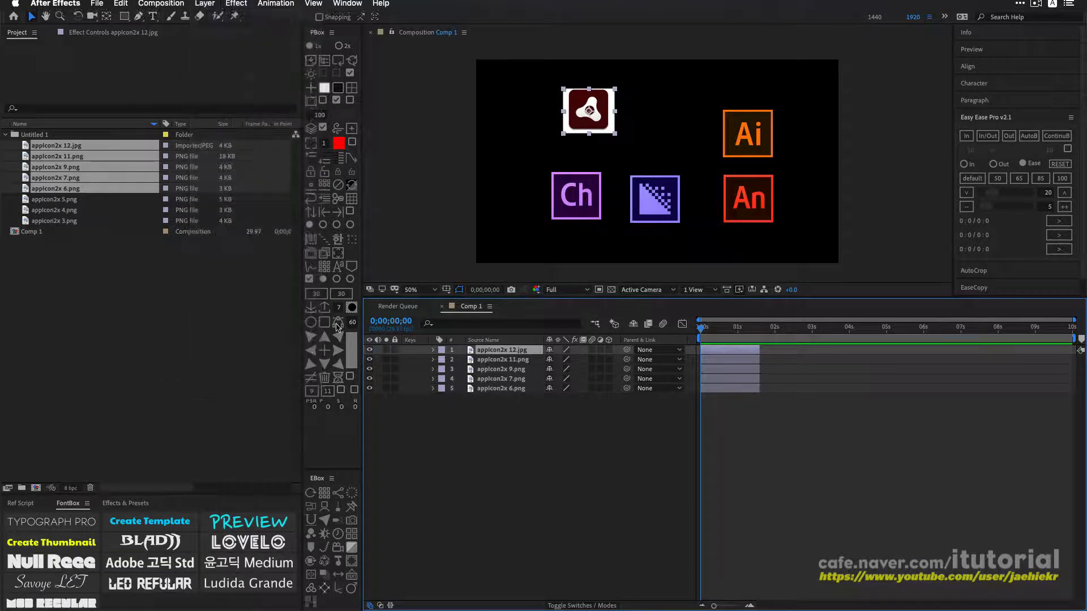
pyautogui.click(365, 180)
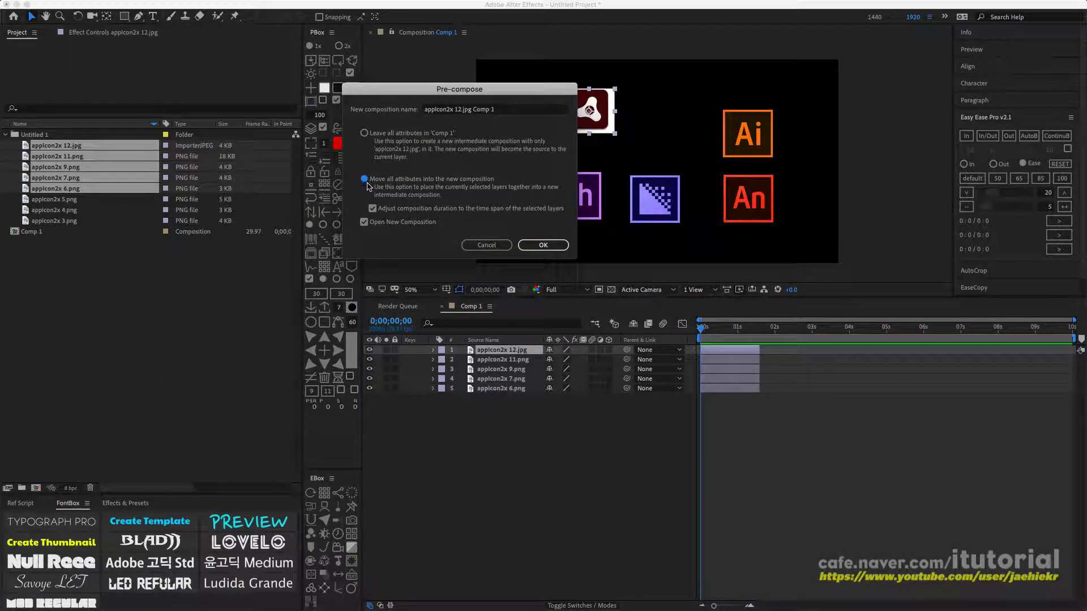
pyautogui.click(486, 245)
# Self pre-compose the five icon layers with Move All, inspect the appIcon2x 11.png composition's contents, and undo the pre-composition
pyautogui.moveTo(521, 412); pyautogui.dragTo(487, 343)
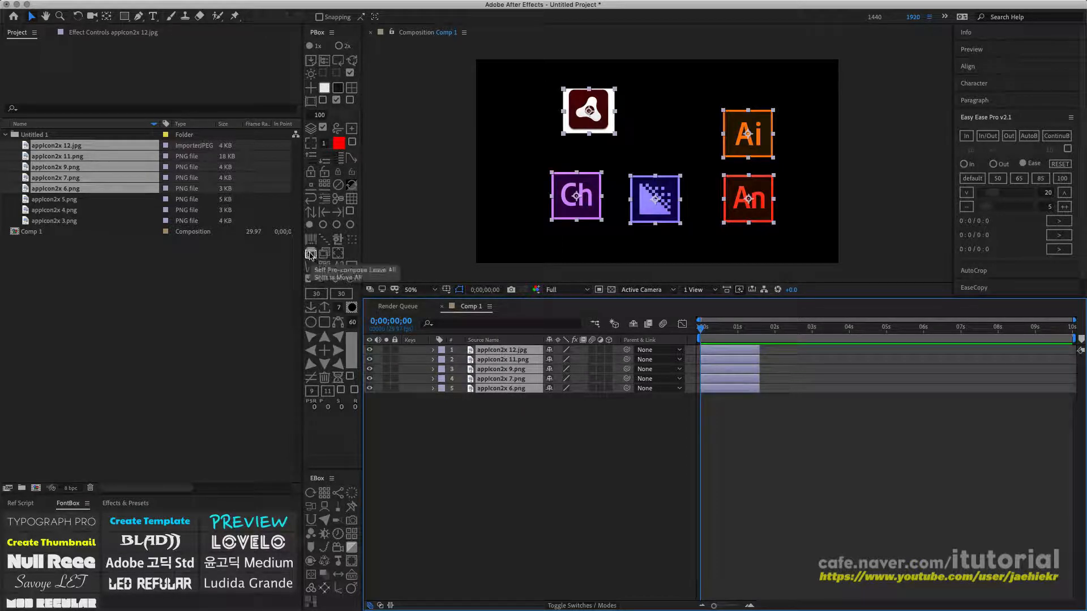
pyautogui.click(312, 256)
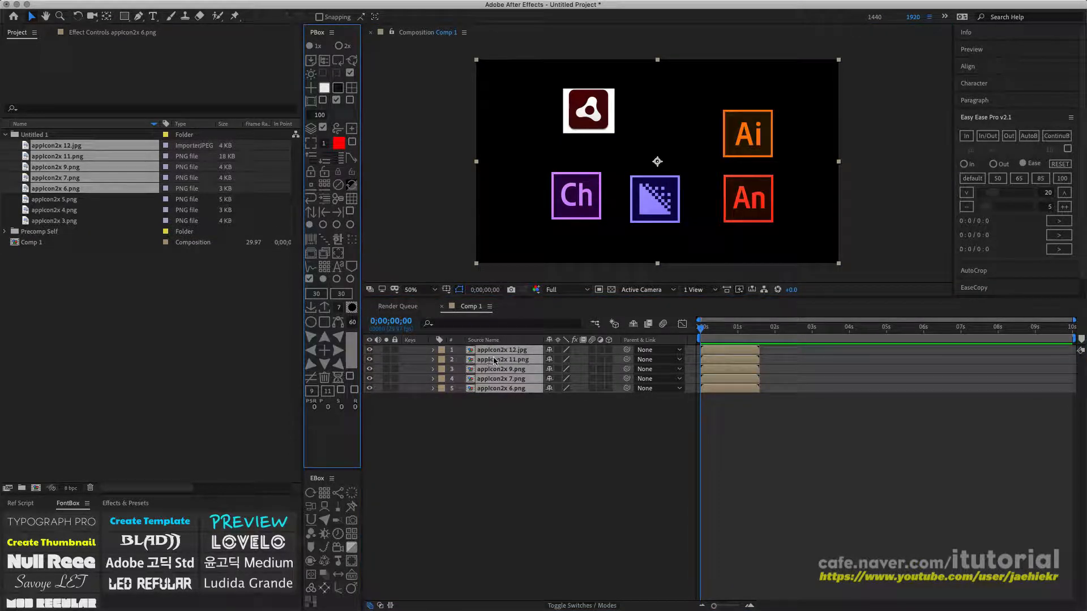
pyautogui.click(482, 425)
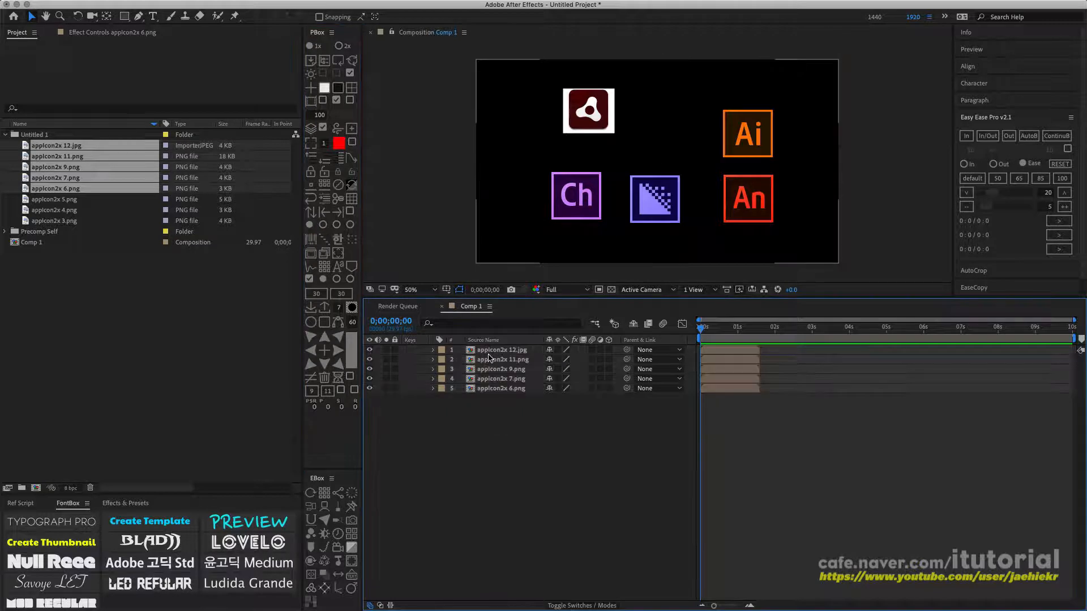
pyautogui.click(490, 351)
pyautogui.click(485, 361)
pyautogui.doubleClick(485, 361)
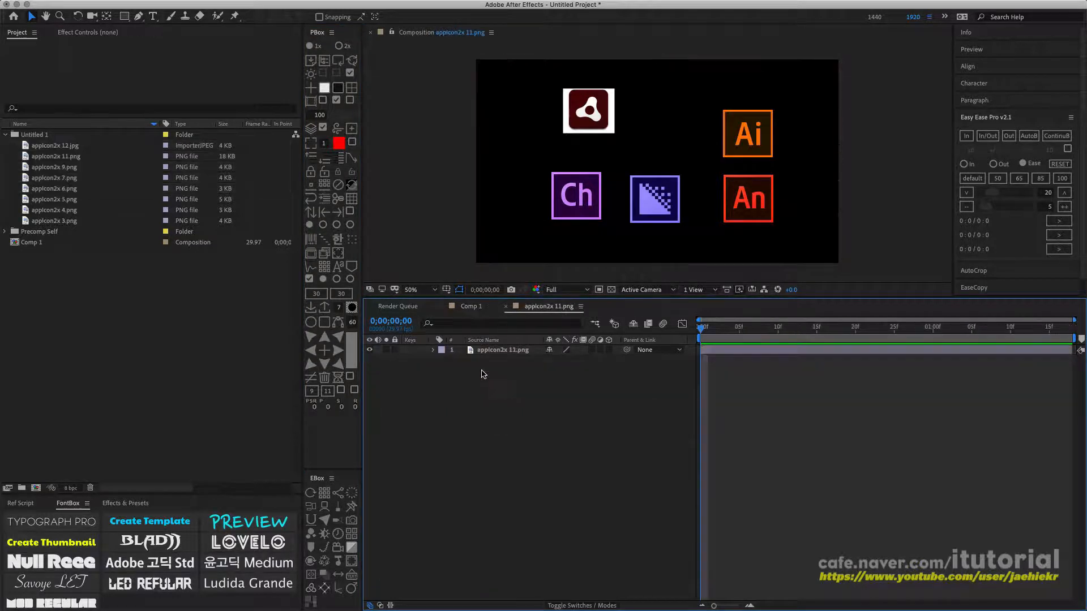
pyautogui.hotkey('ctrl', 'z')
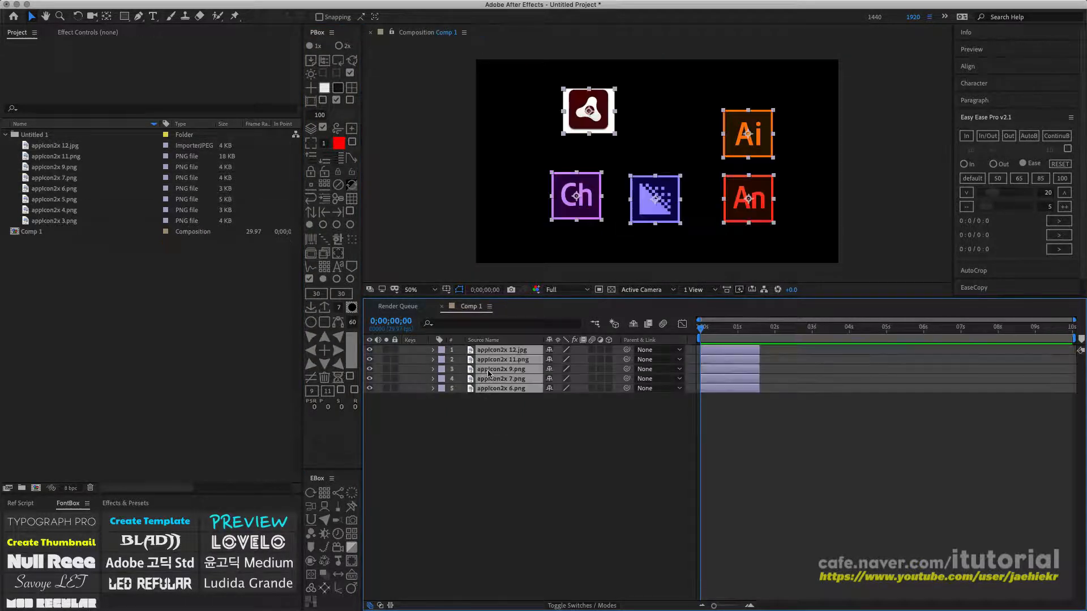
pyautogui.click(483, 414)
# Self pre-compose the five icon layers with Leave All, select the first three to compare their bounds, and undo it
pyautogui.moveTo(509, 411); pyautogui.dragTo(490, 346)
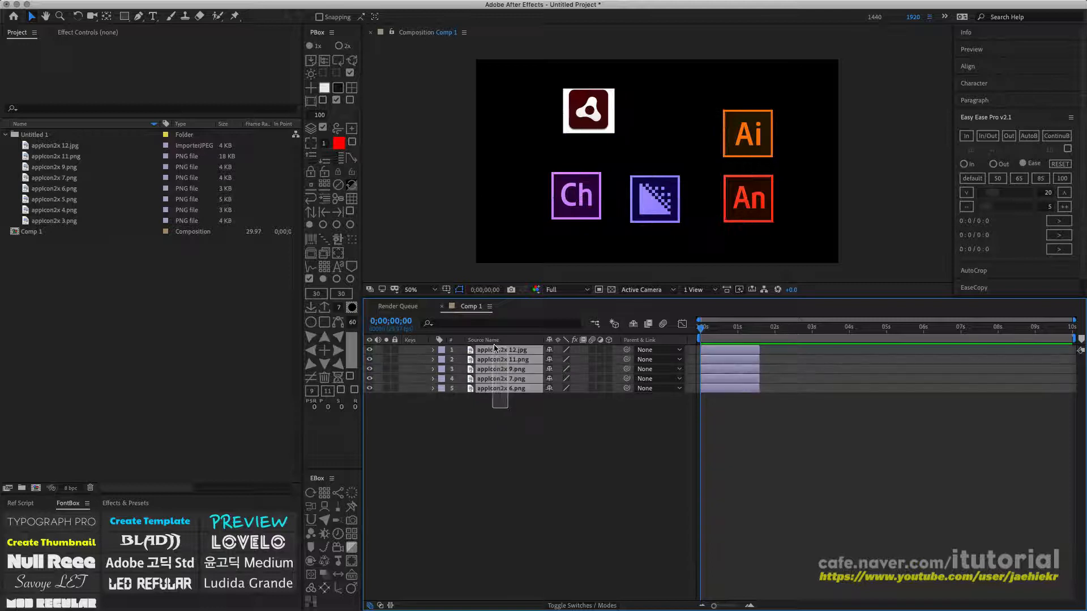
pyautogui.click(311, 265)
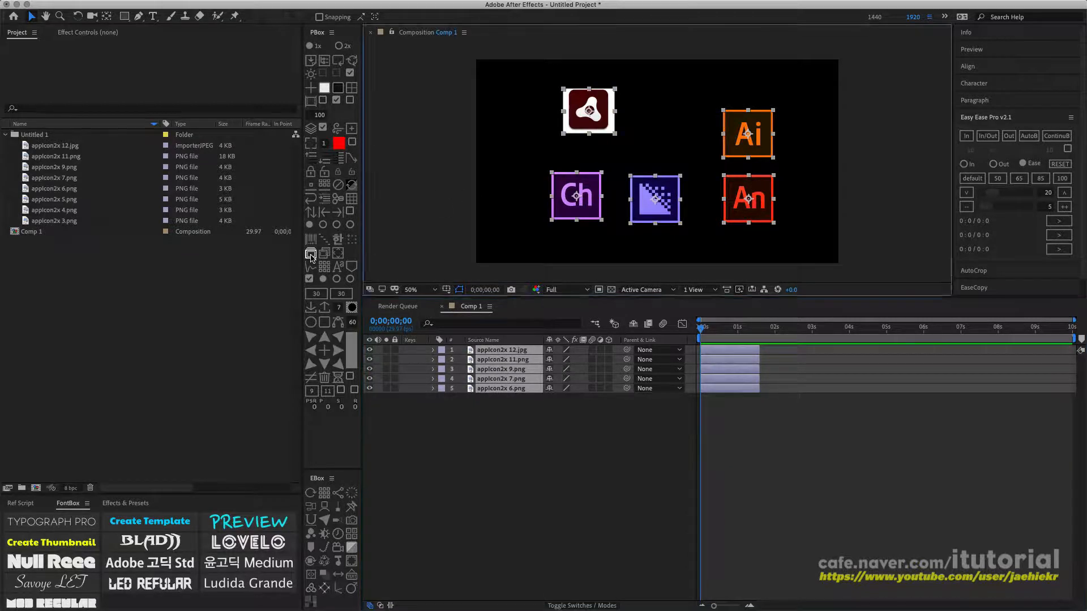
pyautogui.click(483, 412)
pyautogui.click(475, 351)
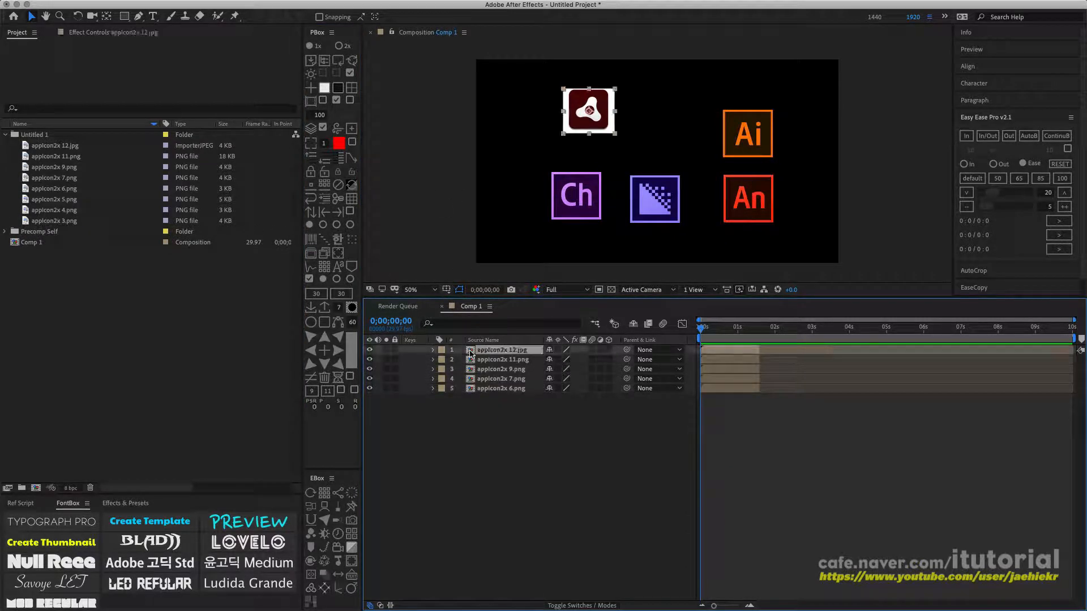
pyautogui.click(475, 360)
pyautogui.click(474, 370)
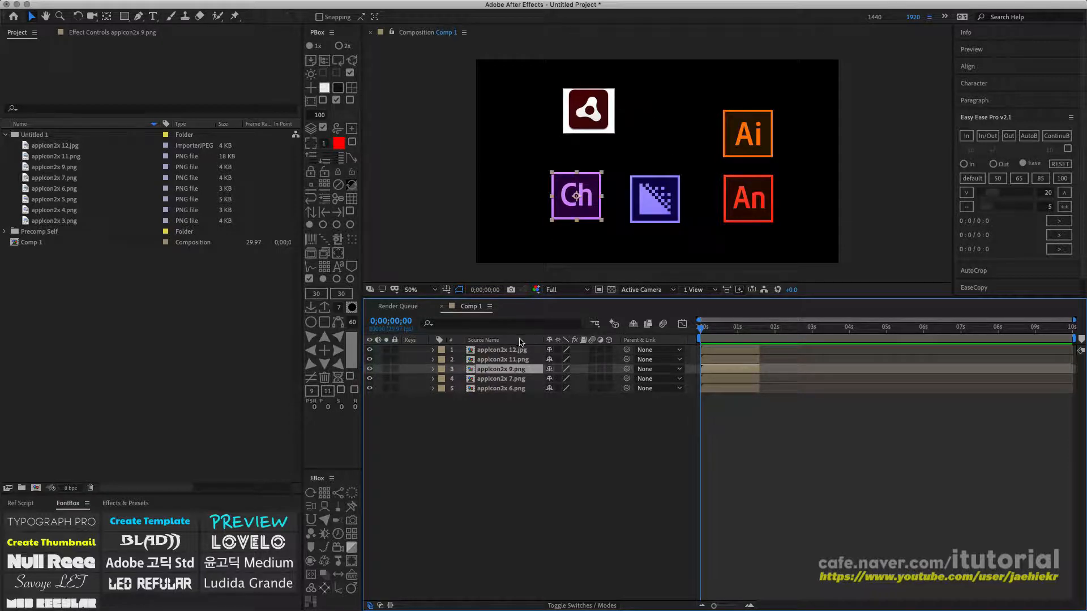
pyautogui.hotkey('ctrl', 'z')
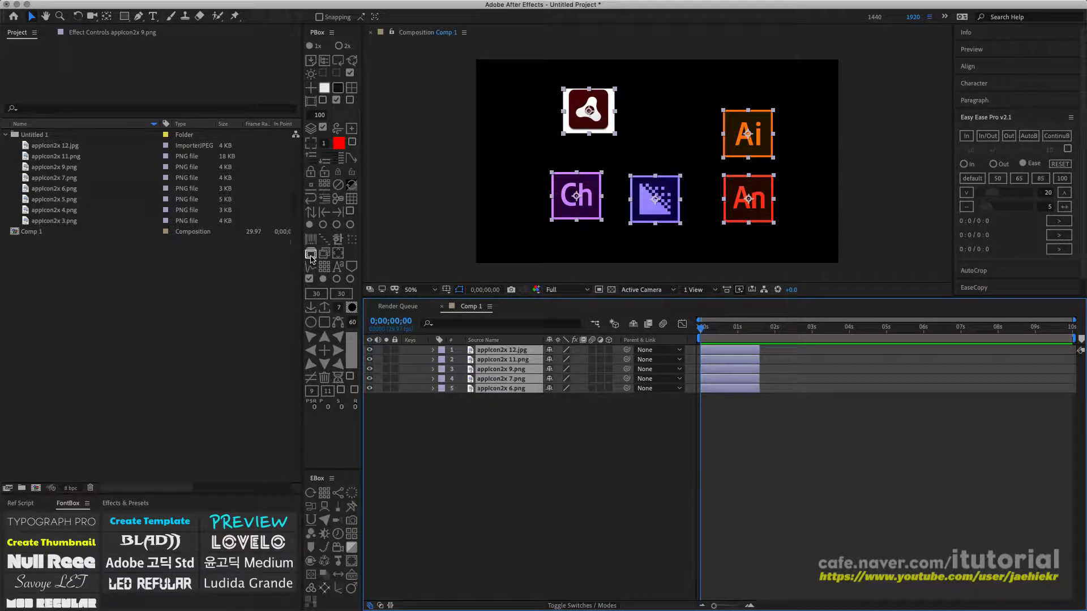
# Self pre-compose the five icon layers with Move All, check the resulting layers, and move appIcon2x 9.png below appIcon2x 7.png
pyautogui.click(311, 256)
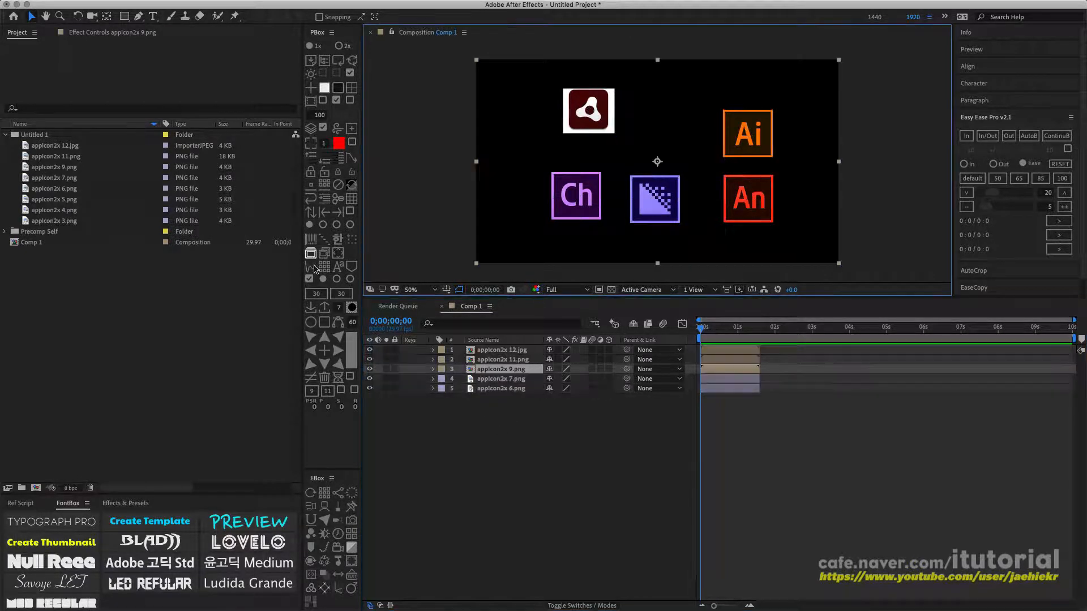
pyautogui.click(472, 353)
pyautogui.click(473, 361)
pyautogui.moveTo(474, 371); pyautogui.dragTo(476, 385)
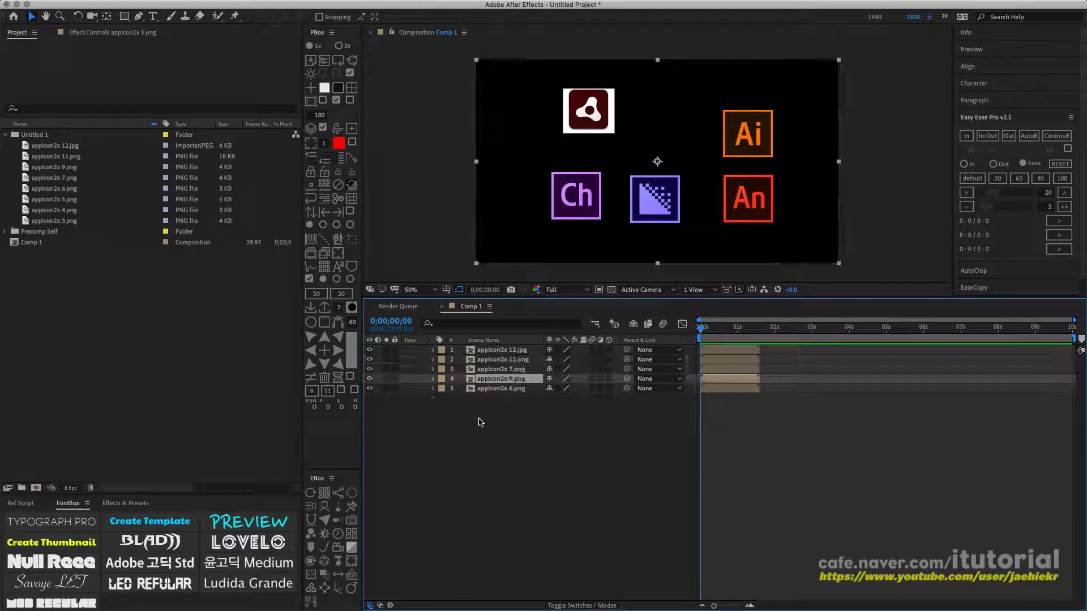
# Move appIcon2x 9.png back above appIcon2x 7.png, undo the Move All self pre-composition, and delete the five icon layers
pyautogui.press('super+bracketright')
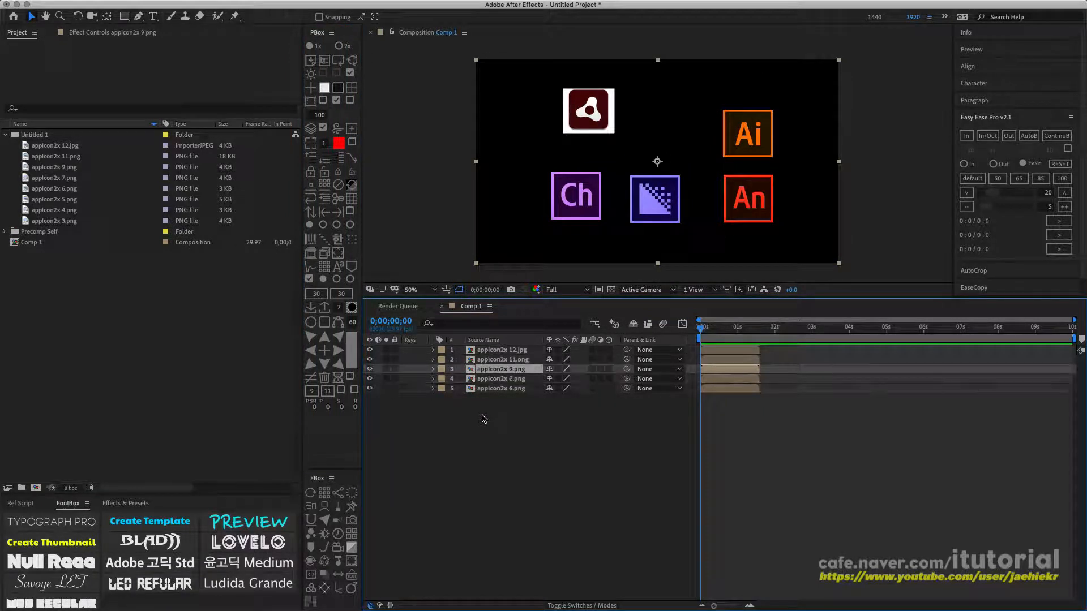
pyautogui.press('super+z')
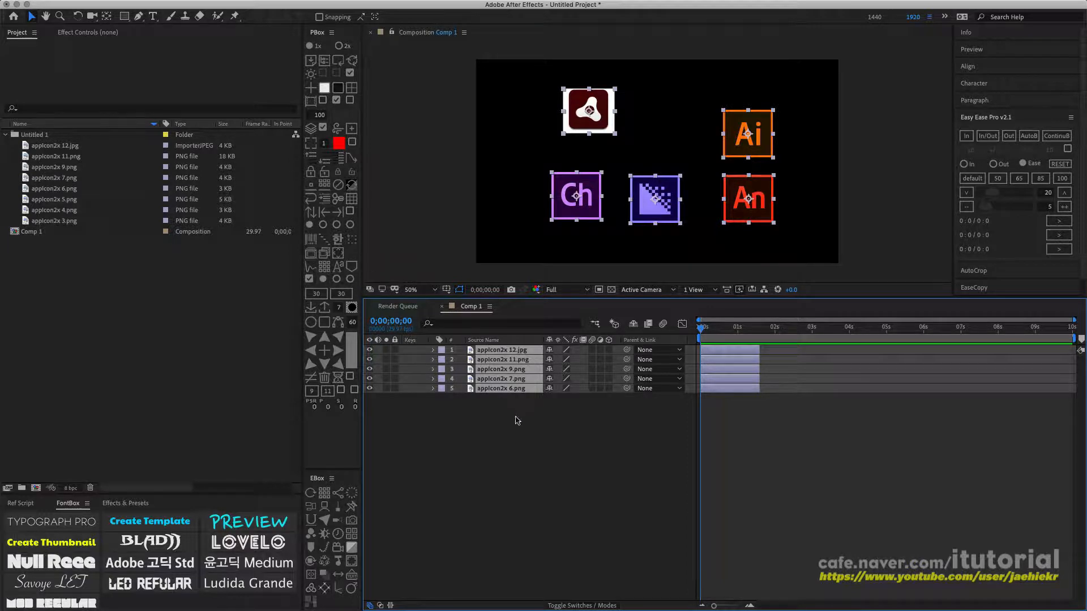
pyautogui.press('Delete')
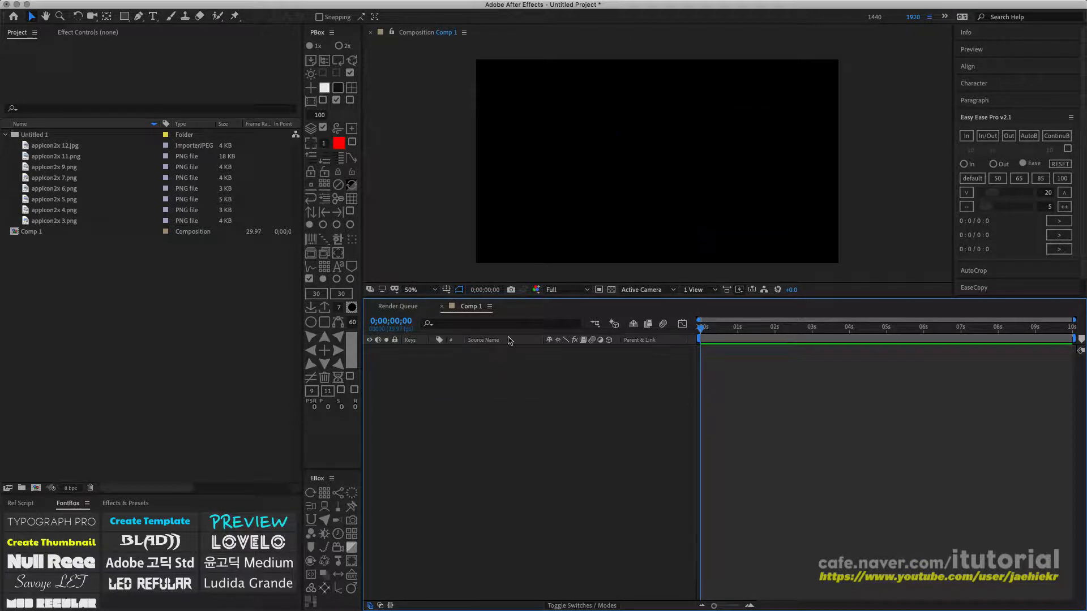
# Look over the Position, Scale, Rotation and axis options of PSR Nudge, and close the dialog
pyautogui.click(339, 254)
pyautogui.moveTo(534, 256); pyautogui.dragTo(385, 129)
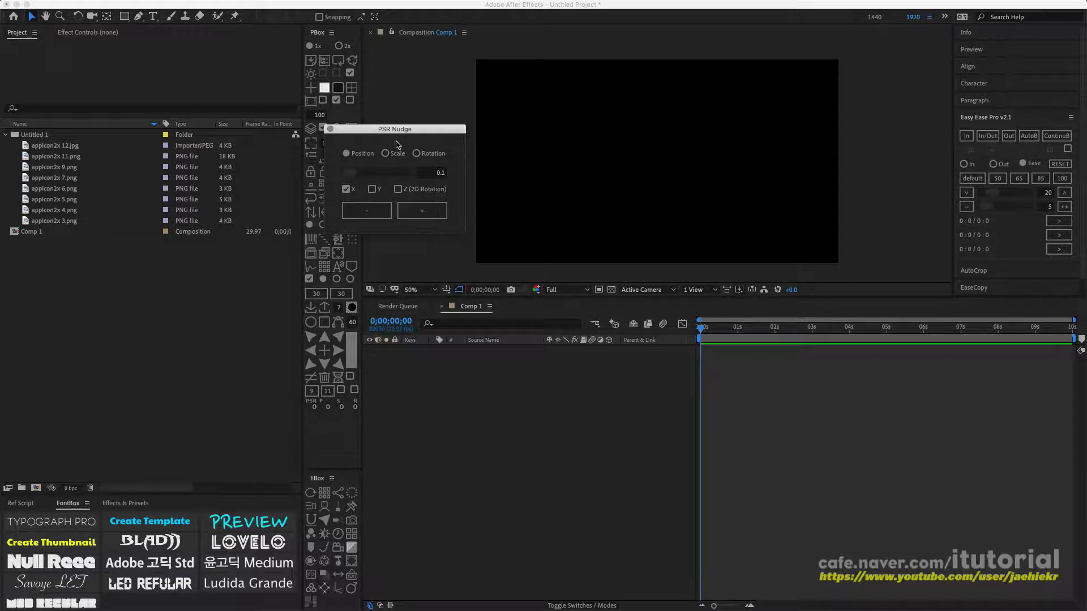
pyautogui.moveTo(400, 130); pyautogui.dragTo(235, 248)
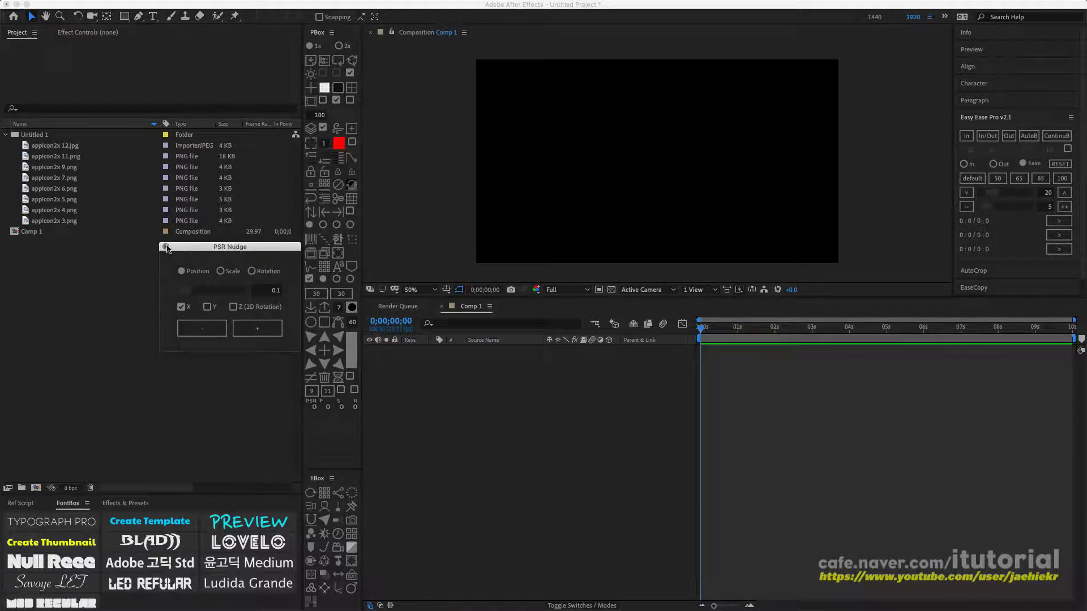
pyautogui.click(166, 247)
# Add the eight icon images from the Untitled 1 folder to Comp 1 and distribute them along the X axis with a spacing of 24
pyautogui.moveTo(15, 148); pyautogui.dragTo(93, 218)
pyautogui.moveTo(62, 146); pyautogui.dragTo(486, 366)
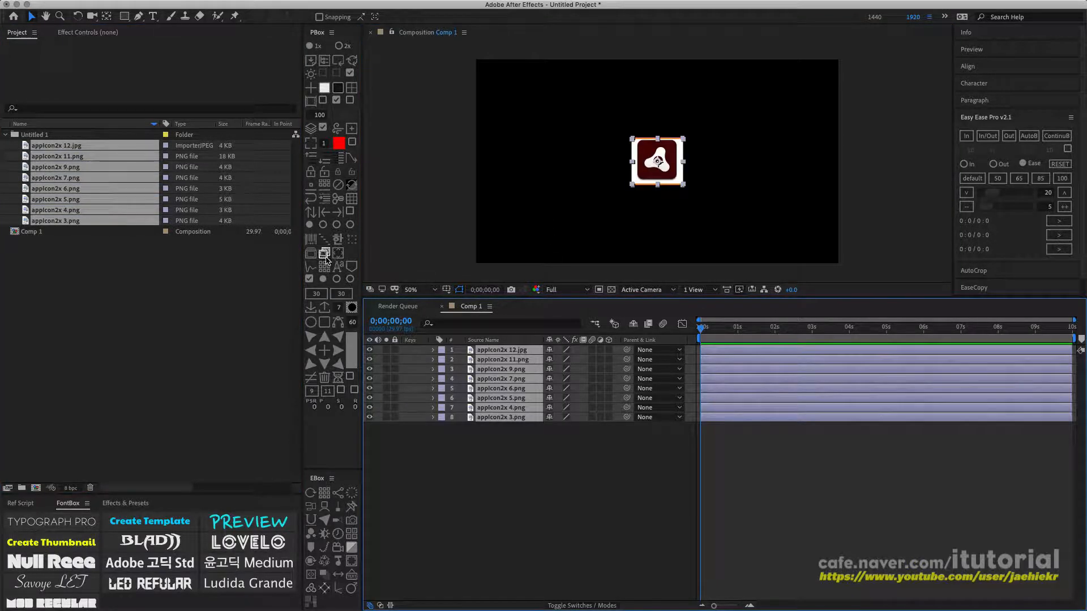
pyautogui.click(323, 253)
pyautogui.click(469, 289)
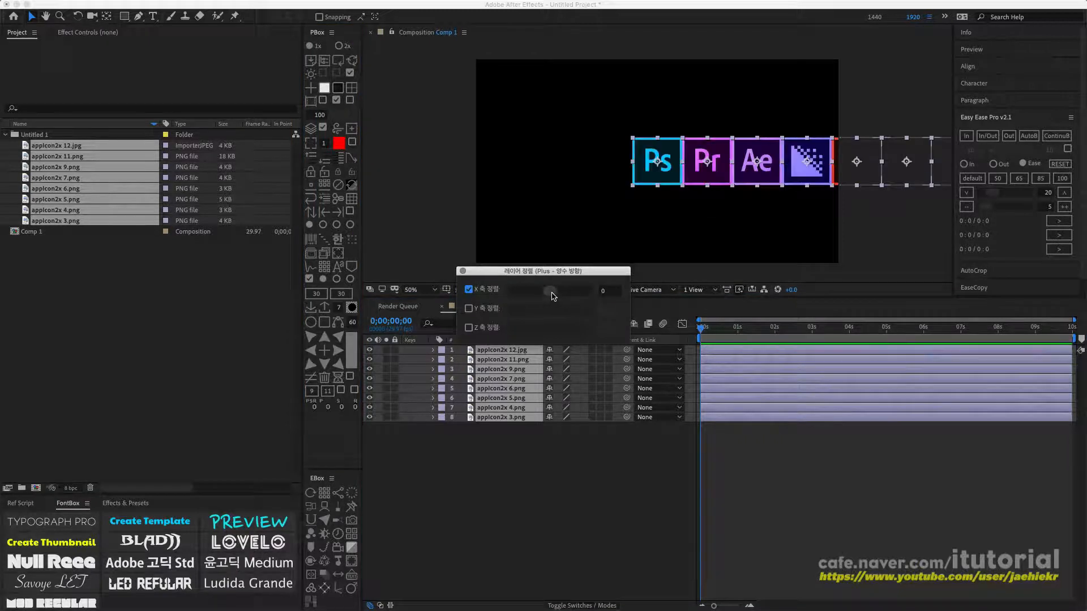
pyautogui.moveTo(553, 295); pyautogui.dragTo(558, 292)
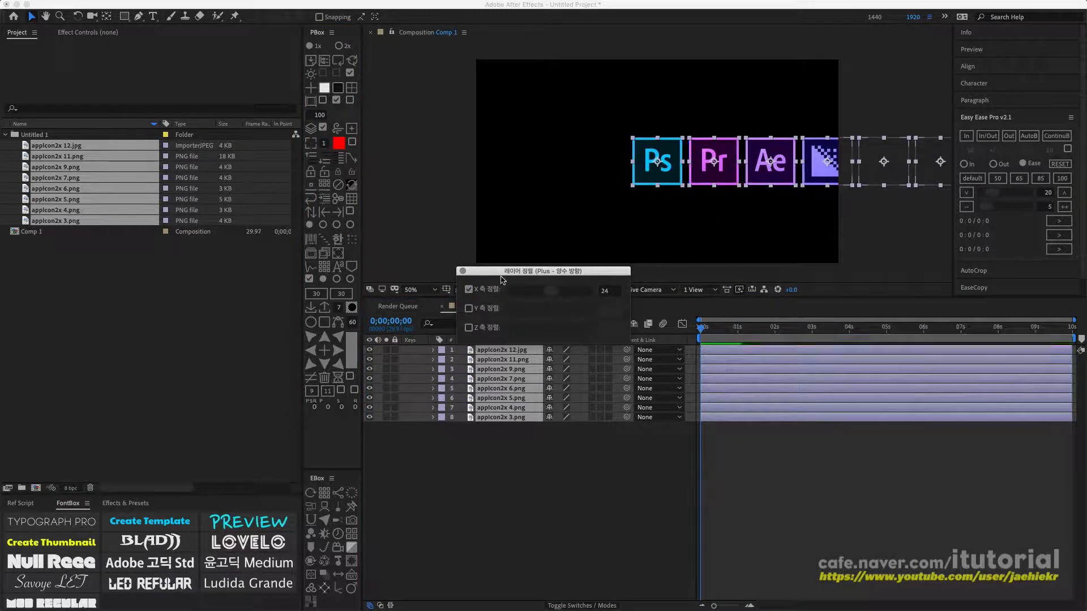
pyautogui.click(462, 271)
# Shift the icon row back across the frame, and delete the appIcon2x 3.png and appIcon2x 12.jpg layers
pyautogui.moveTo(584, 163); pyautogui.dragTo(553, 155)
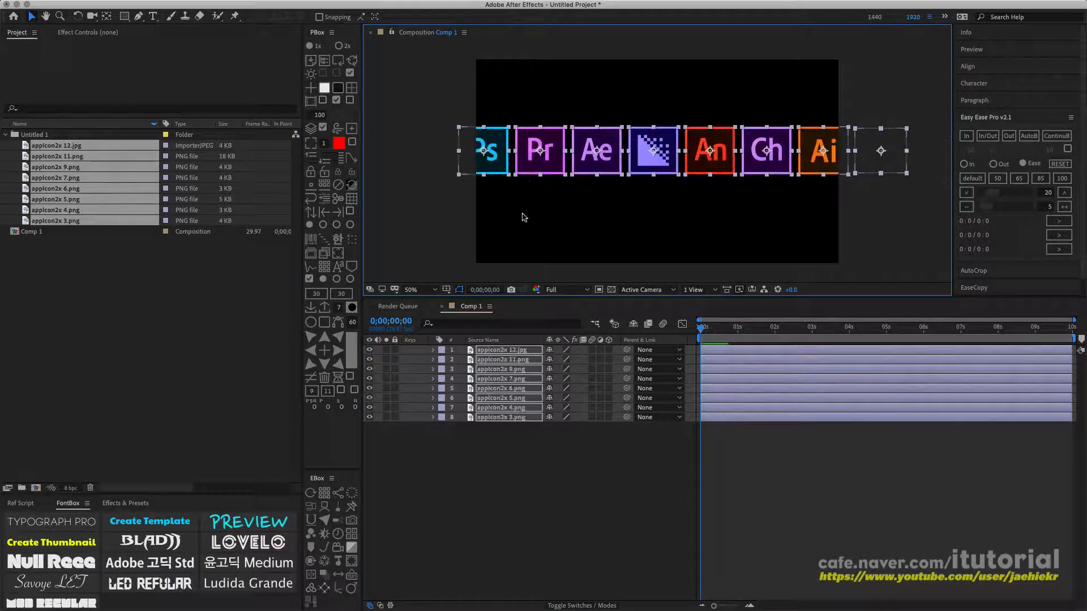
pyautogui.click(560, 452)
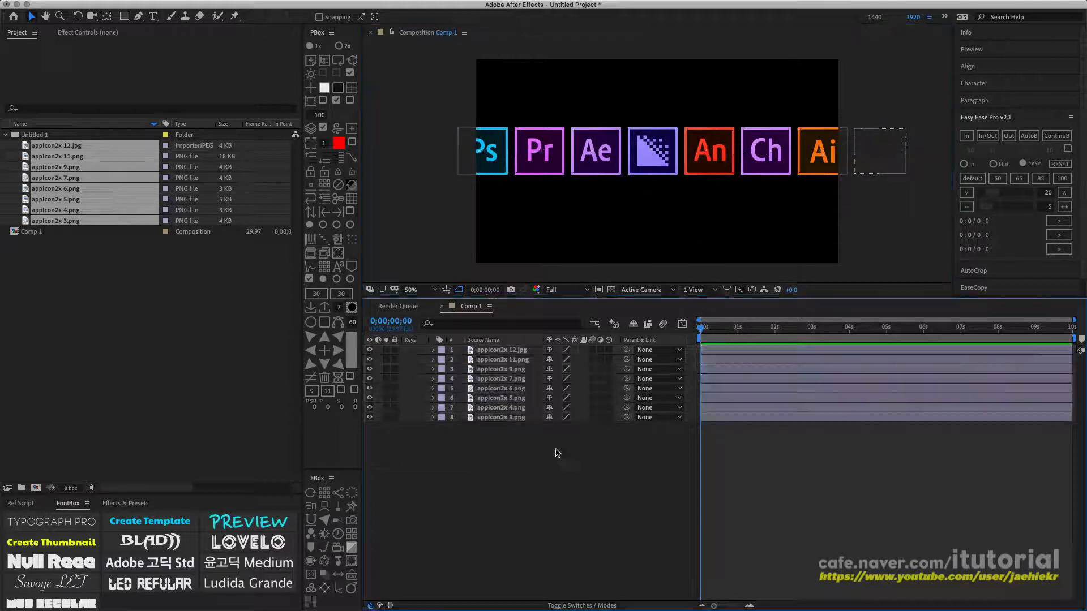
pyautogui.click(517, 419)
pyautogui.press('Delete')
pyautogui.click(500, 351)
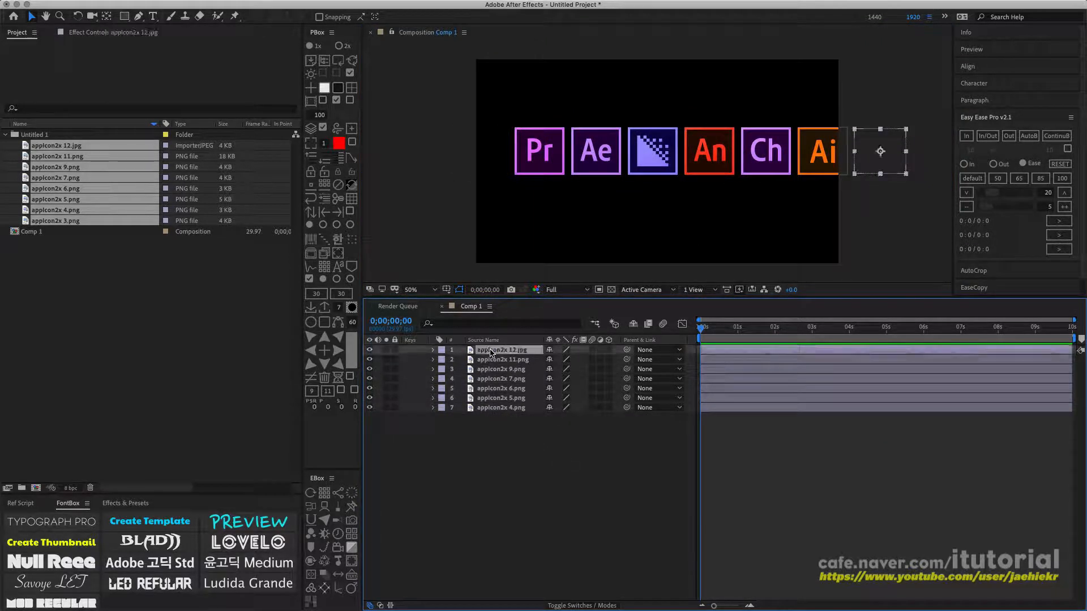
pyautogui.press('Delete')
pyautogui.click(513, 350)
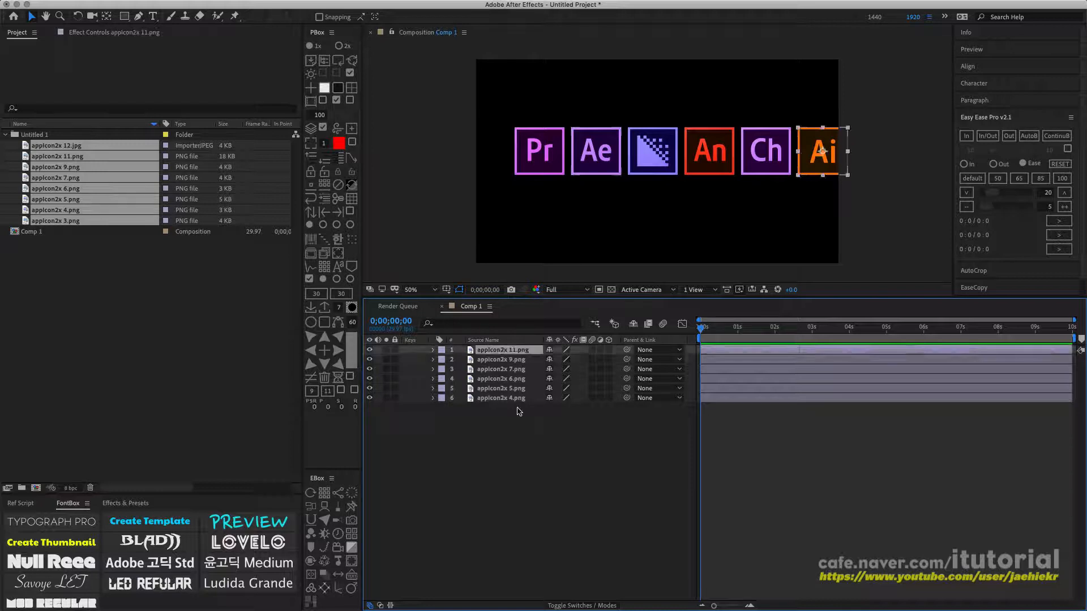
# Centre the six remaining icons in the frame, reveal their Position values, and shift them so appIcon2x 11.png sits at 1160, 350
pyautogui.moveTo(516, 432); pyautogui.dragTo(498, 352)
pyautogui.moveTo(542, 156); pyautogui.dragTo(524, 155)
pyautogui.click(493, 434)
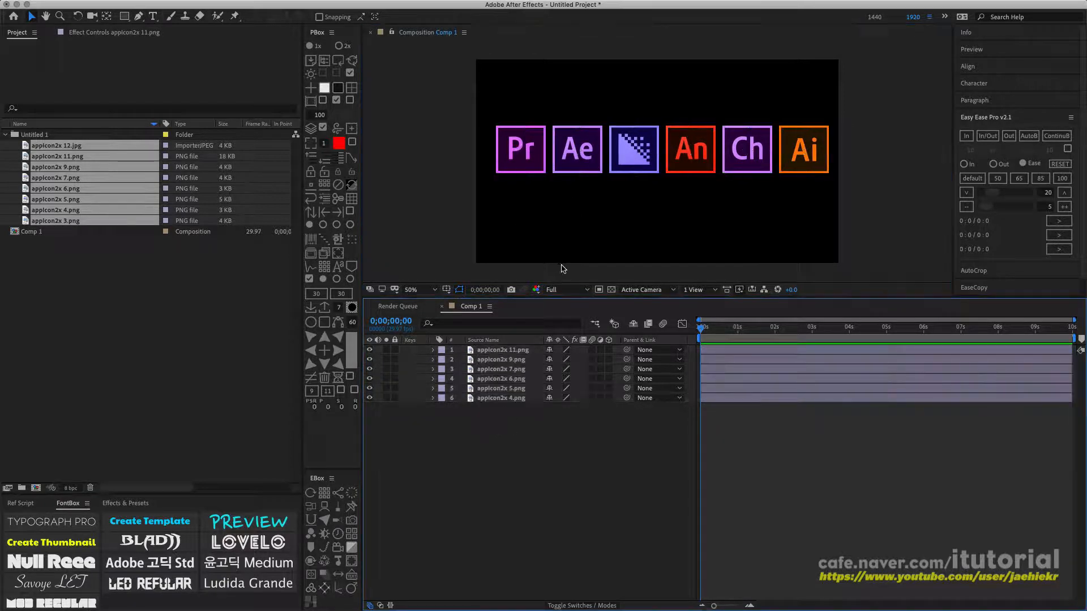
pyautogui.moveTo(516, 427); pyautogui.dragTo(509, 348)
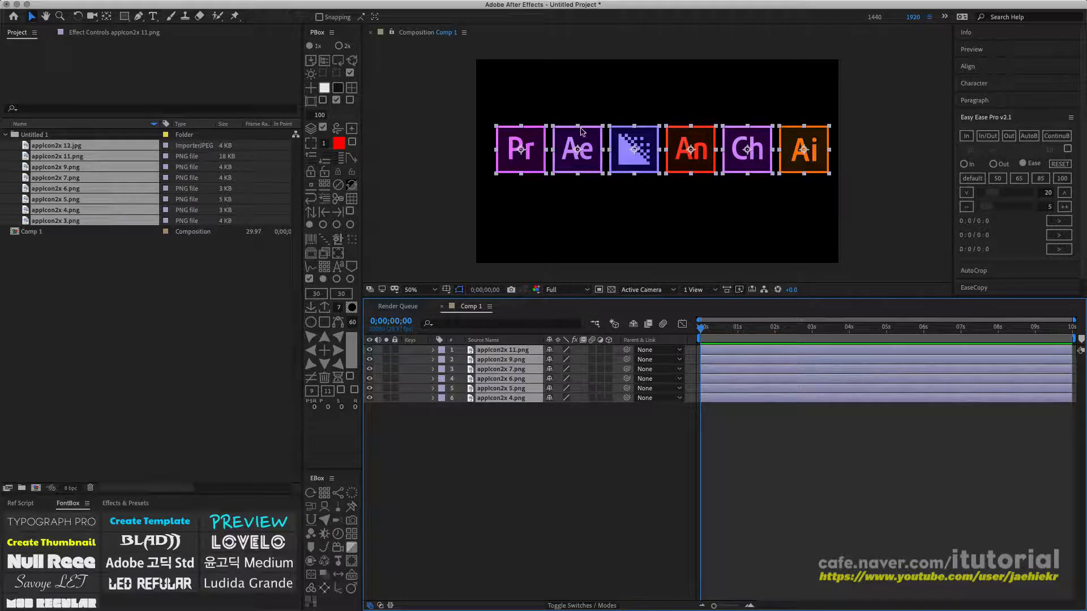
pyautogui.moveTo(587, 149)
pyautogui.mouseDown()
pyautogui.moveTo(576, 141)
pyautogui.moveTo(570, 159)
pyautogui.mouseUp()
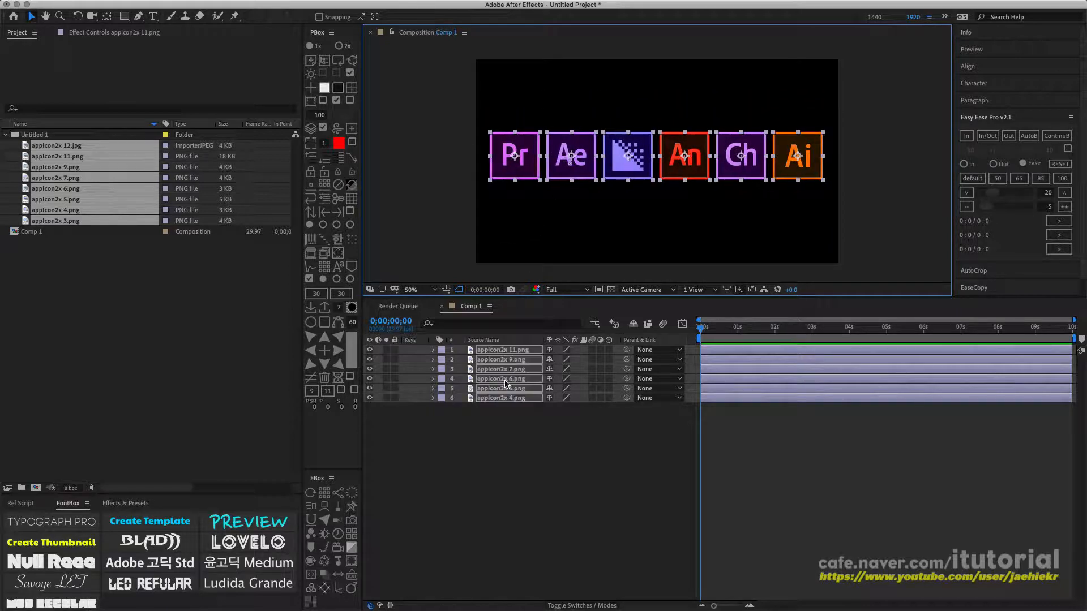
pyautogui.press('p')
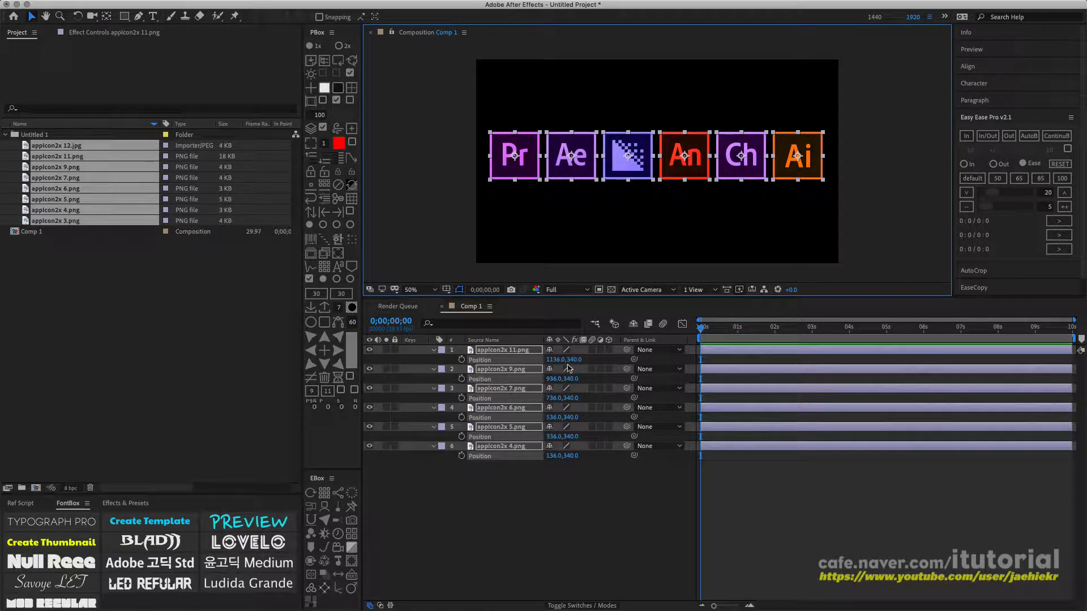
pyautogui.moveTo(554, 359); pyautogui.dragTo(583, 385)
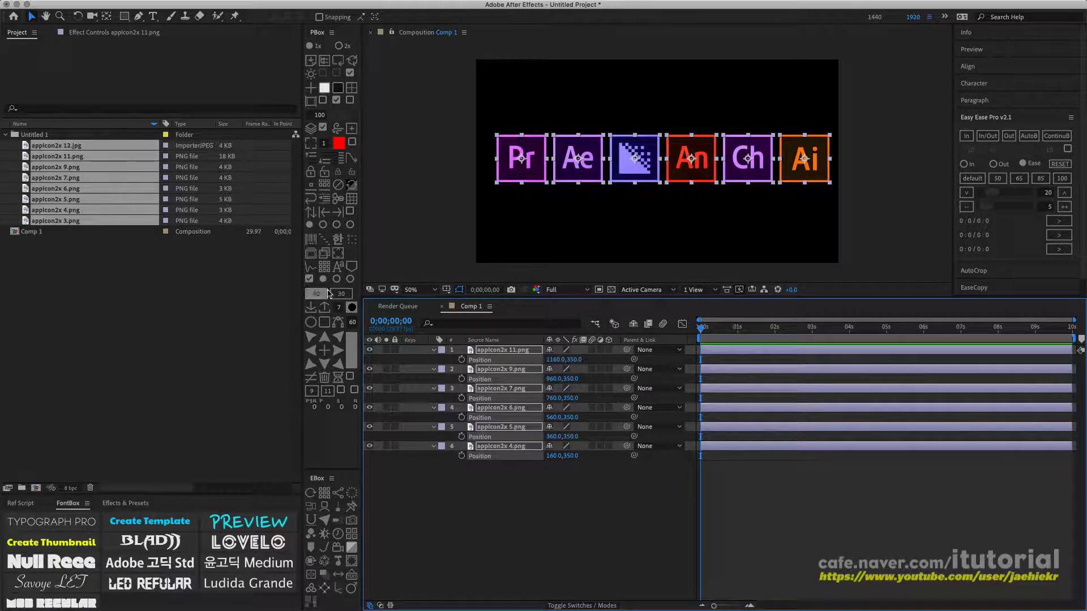
# Open PSR Nudge for the six icon layers and set it to Position on X with an amount of 10
pyautogui.click(338, 253)
pyautogui.moveTo(533, 256); pyautogui.dragTo(400, 178)
pyautogui.click(362, 202)
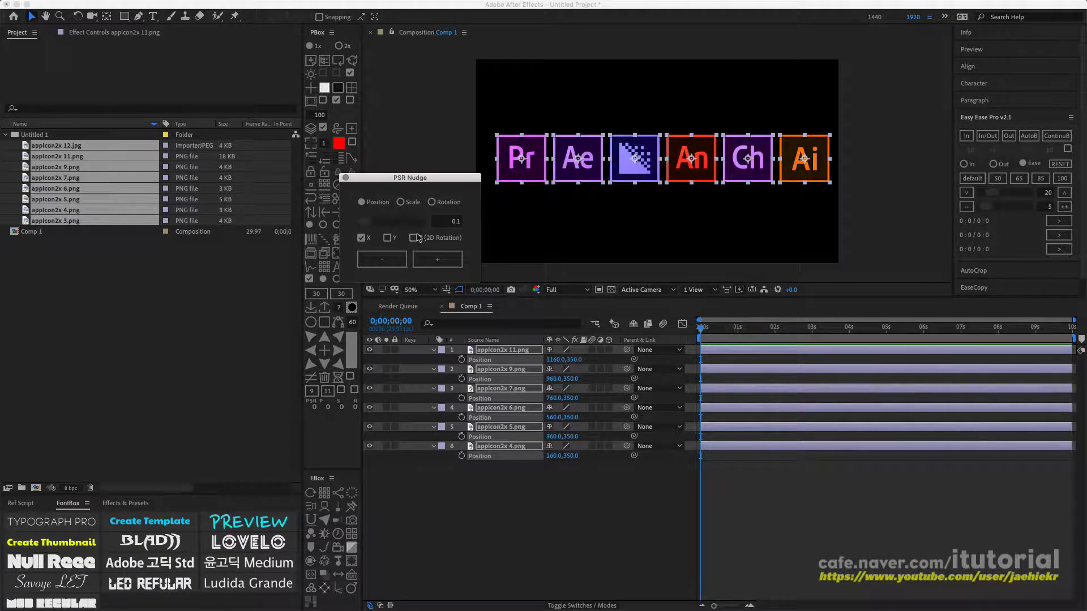
pyautogui.moveTo(365, 221)
pyautogui.mouseDown()
pyautogui.moveTo(425, 227)
pyautogui.moveTo(367, 222)
pyautogui.mouseUp()
pyautogui.moveTo(365, 224); pyautogui.dragTo(426, 224)
pyautogui.click(454, 223)
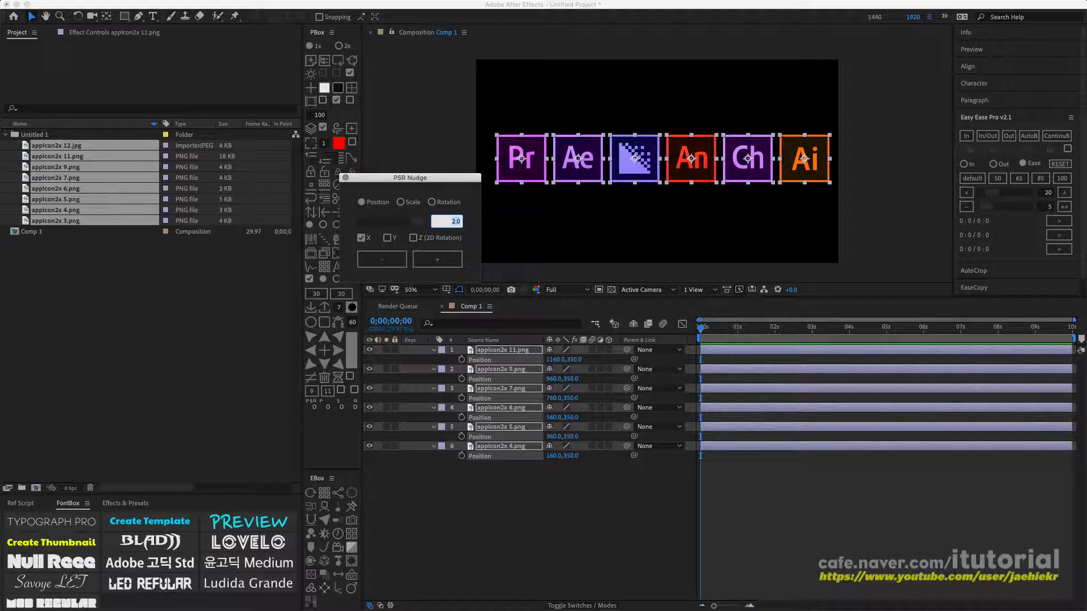
pyautogui.press('Return')
pyautogui.moveTo(443, 181); pyautogui.dragTo(398, 112)
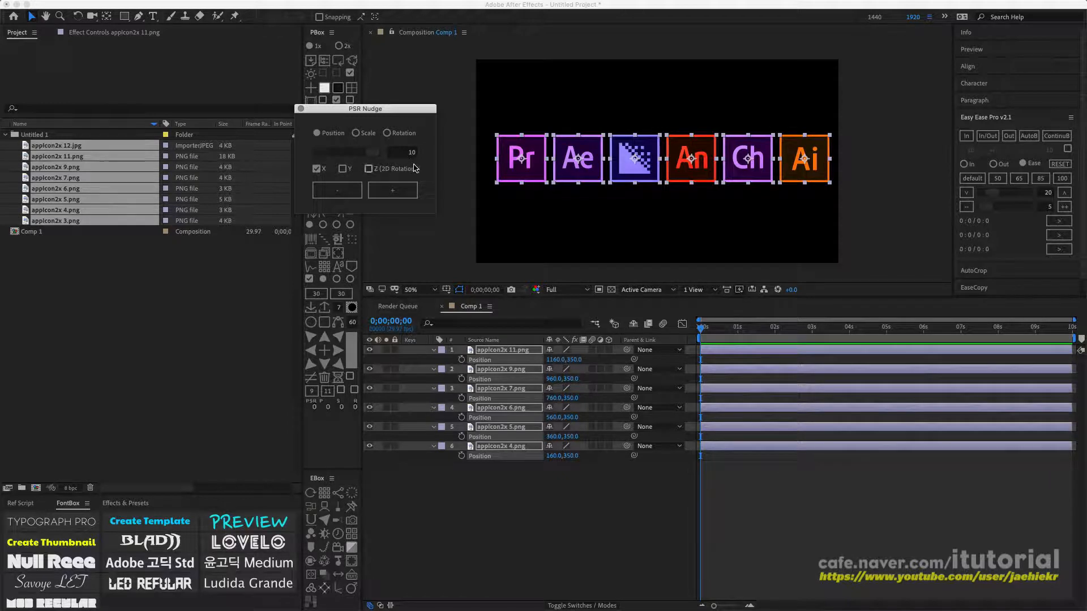
# Nudge the six icons in the positive X direction in steps of 10 until appIcon2x 11.png reaches X 1220
pyautogui.click(403, 196)
pyautogui.click(404, 196)
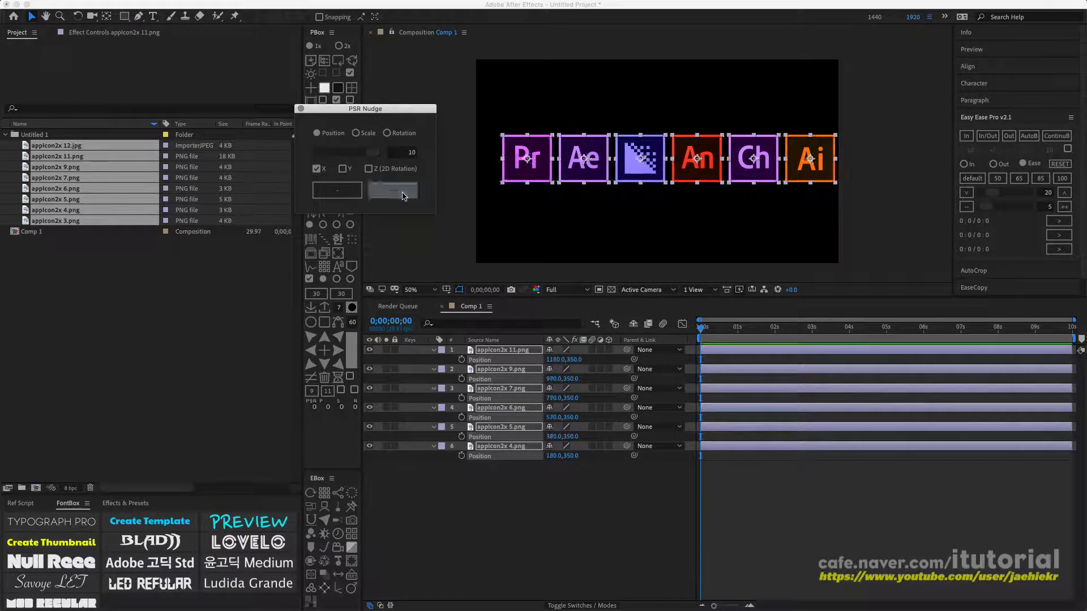
pyautogui.click(404, 196)
pyautogui.click(404, 195)
pyautogui.click(405, 194)
pyautogui.click(405, 195)
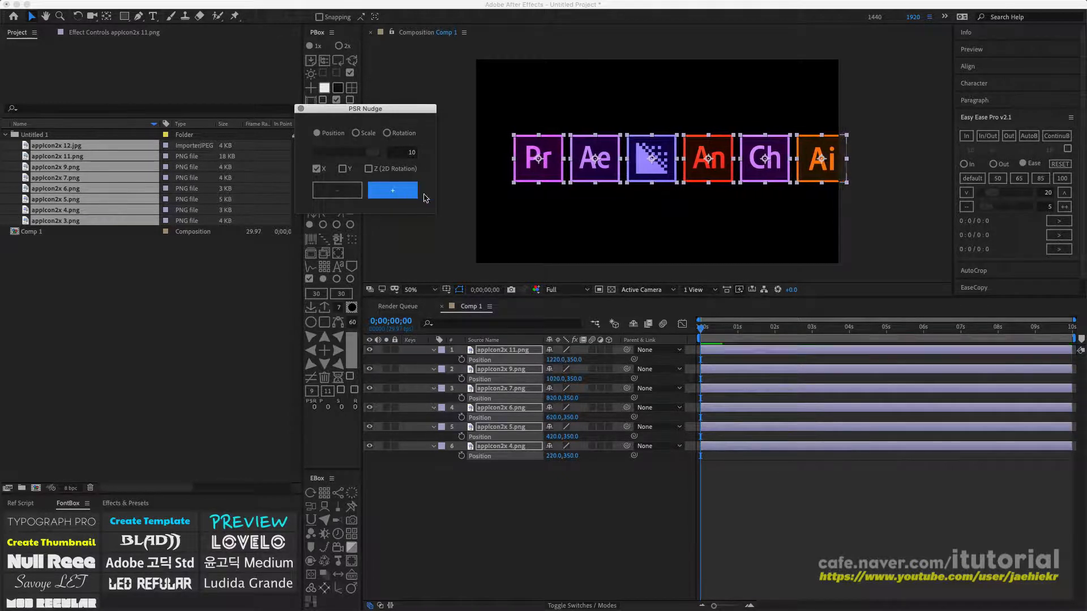
# Nudge the six icons four steps in negative X and two in positive X, leaving appIcon2x 11.png at X 1200
pyautogui.click(337, 192)
pyautogui.click(337, 191)
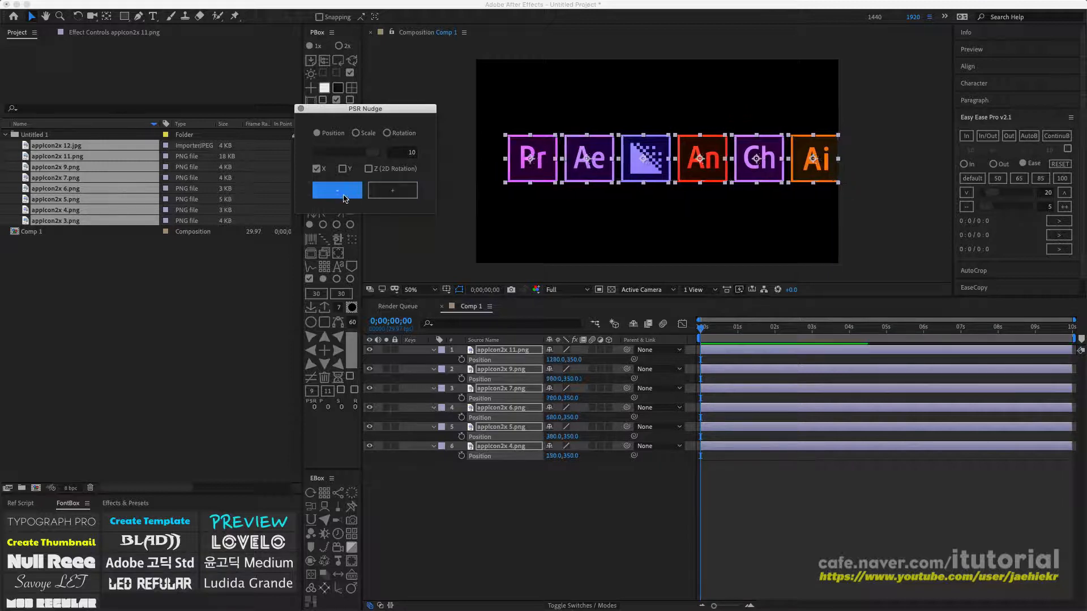
pyautogui.click(338, 191)
pyautogui.click(338, 191)
pyautogui.click(394, 195)
pyautogui.click(395, 196)
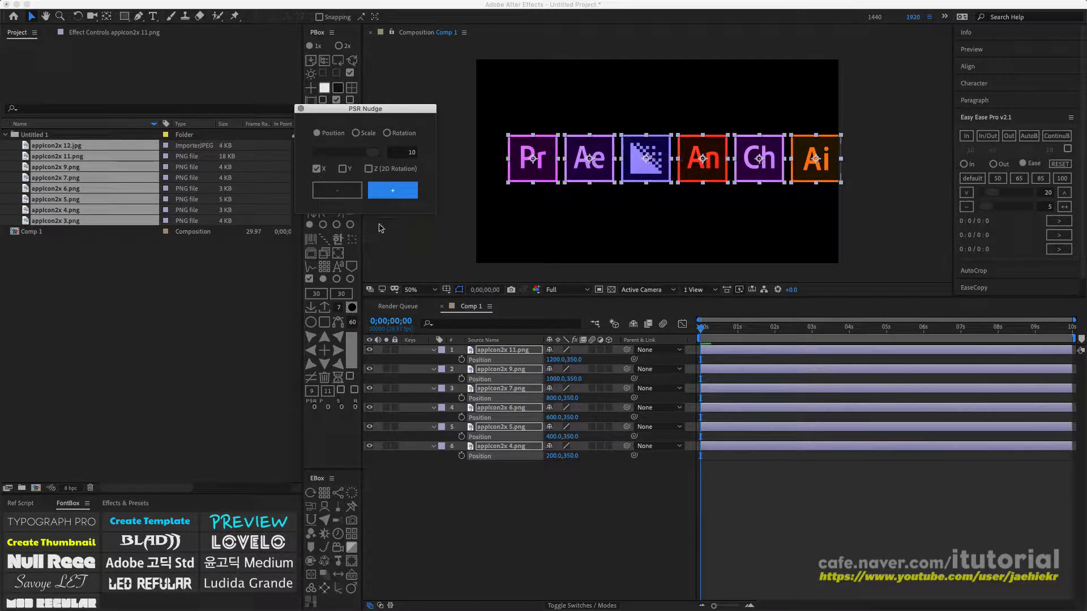
# Switch the nudge axis from X to Y, move the six icons down to Y 410, and nudge them back up to Y 350
pyautogui.click(318, 168)
pyautogui.click(342, 169)
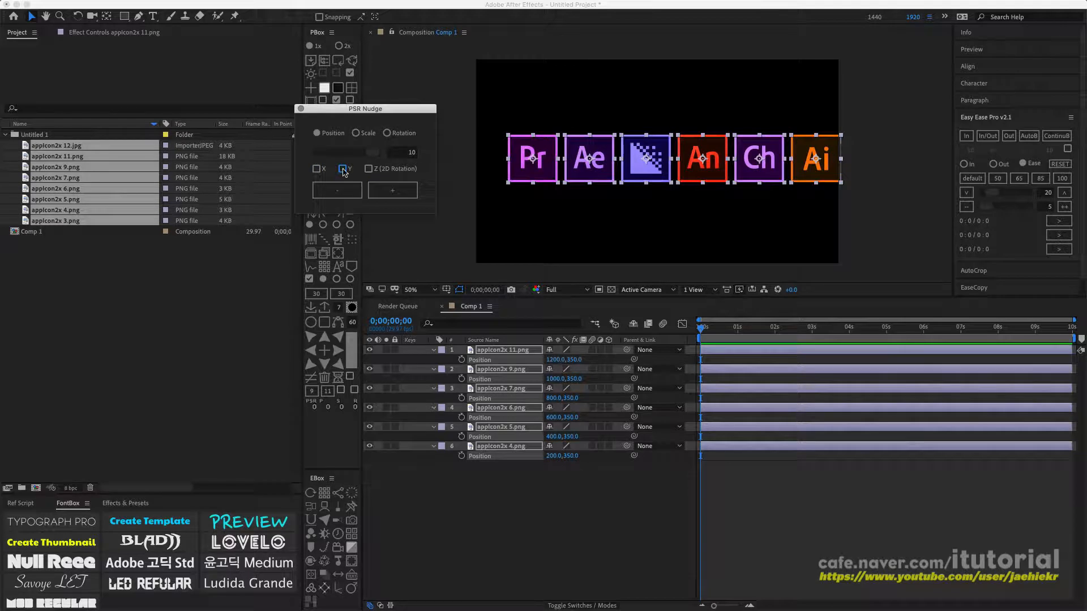
pyautogui.click(399, 194)
pyautogui.click(401, 196)
pyautogui.click(400, 196)
pyautogui.click(400, 196)
pyautogui.click(400, 196)
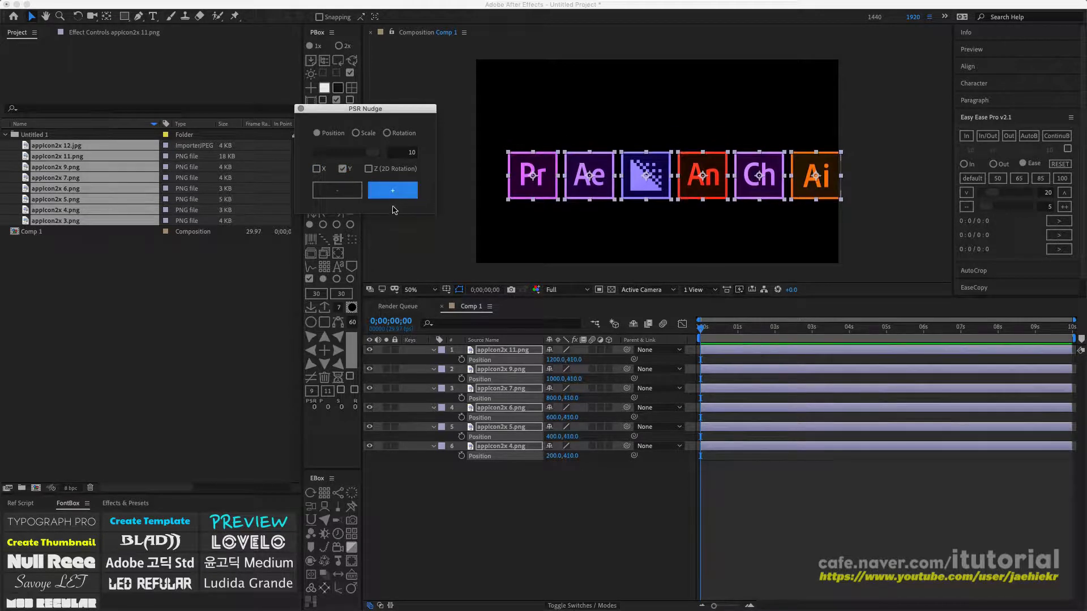
pyautogui.click(348, 197)
pyautogui.click(348, 197)
pyautogui.click(349, 197)
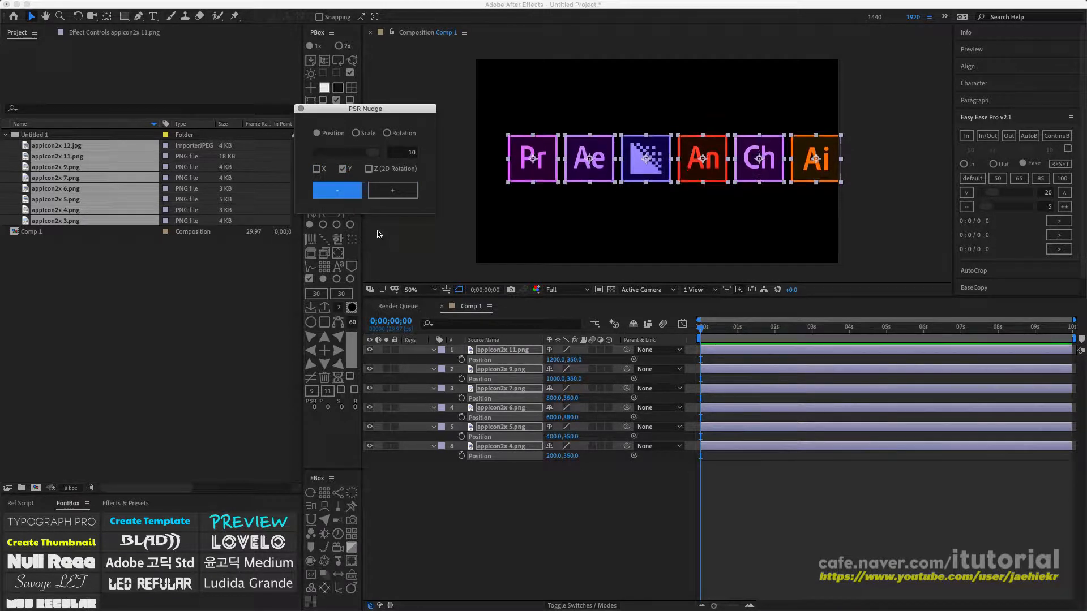
# Enable X alongside Y and nudge the six icons diagonally in the positive direction five times in steps of 10
pyautogui.click(316, 168)
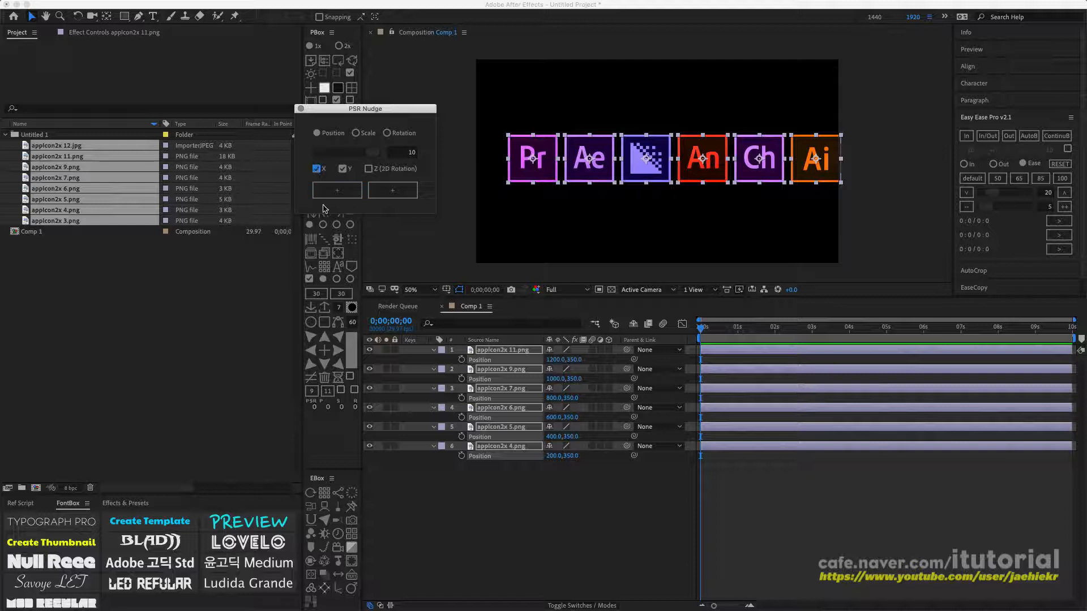
pyautogui.click(393, 190)
pyautogui.click(393, 191)
pyautogui.click(393, 190)
pyautogui.click(393, 190)
pyautogui.click(392, 190)
# Nudge the six icons in negative X and Y in steps of 10 until appIcon2x 11.png sits at 1130, 280
pyautogui.click(344, 195)
pyautogui.click(344, 196)
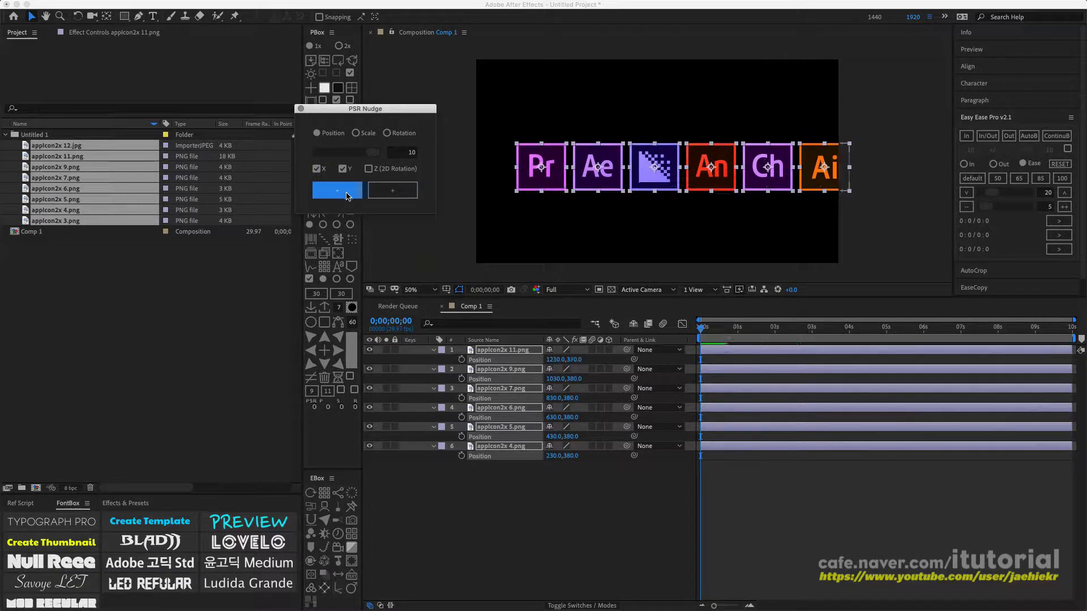
pyautogui.click(344, 196)
pyautogui.click(345, 196)
pyautogui.click(344, 195)
pyautogui.click(344, 195)
pyautogui.click(345, 195)
pyautogui.click(345, 195)
pyautogui.click(344, 195)
pyautogui.click(344, 195)
pyautogui.click(344, 196)
pyautogui.click(344, 195)
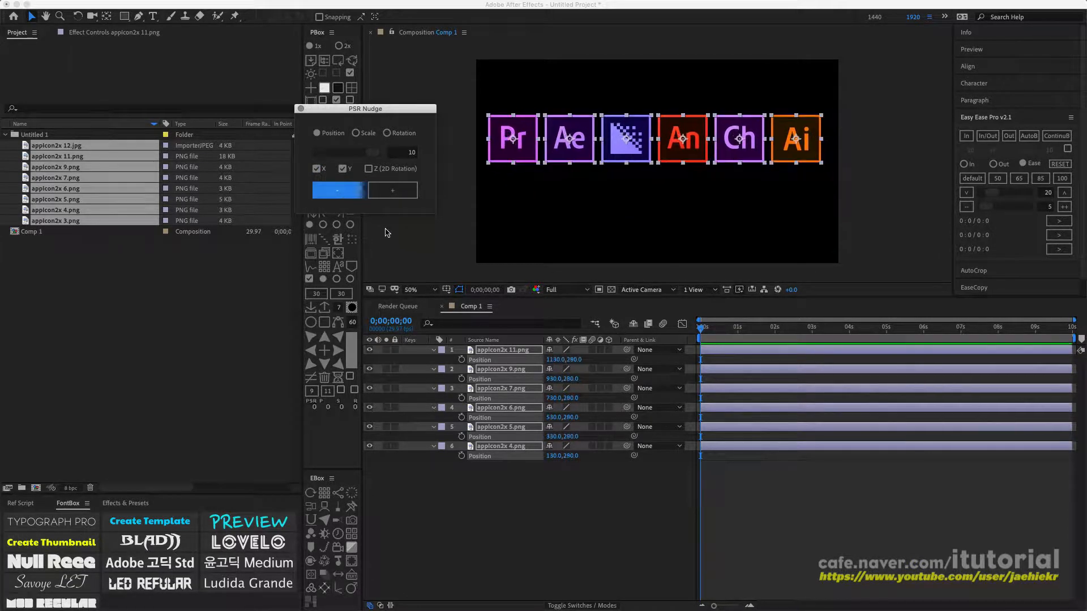
# Switch PSR Nudge to Scale on X and Y, enlarge the six icons in steps of 10, and shrink them below their original size
pyautogui.click(343, 169)
pyautogui.click(316, 169)
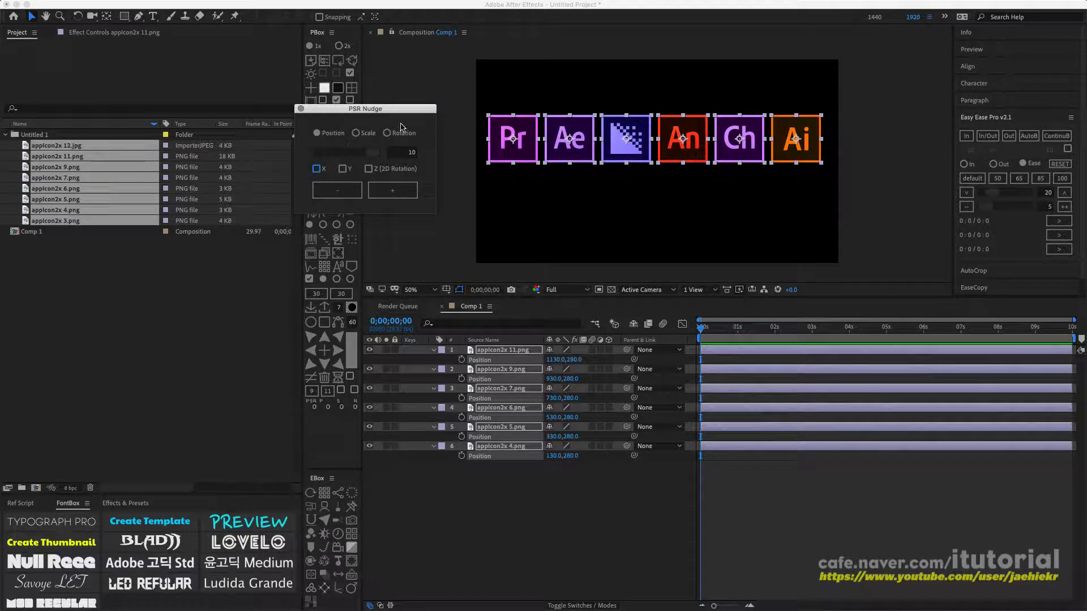
pyautogui.click(356, 133)
pyautogui.click(317, 169)
pyautogui.click(343, 169)
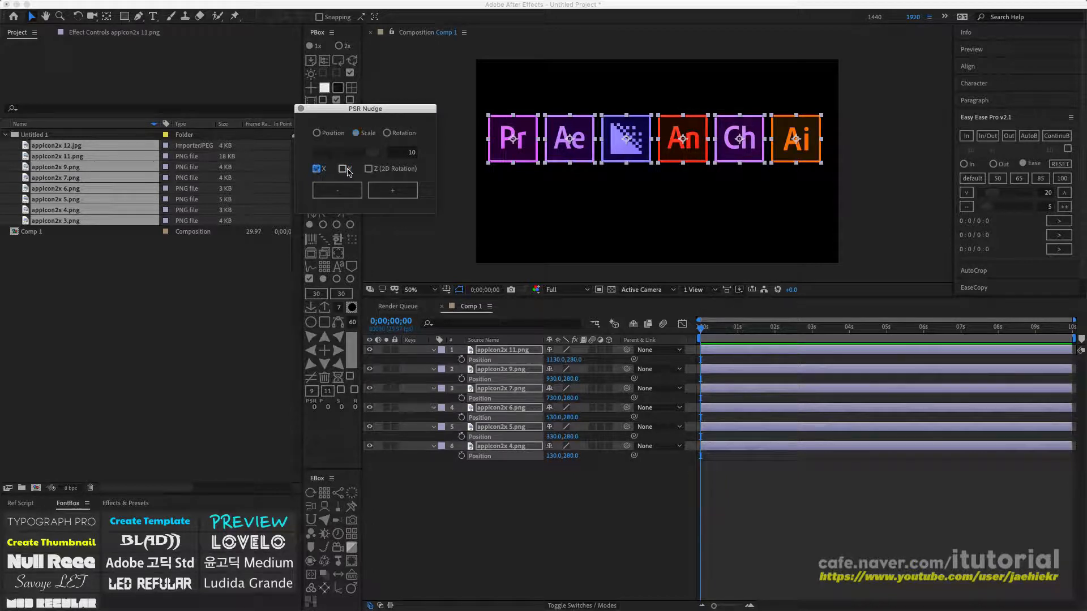
pyautogui.click(396, 191)
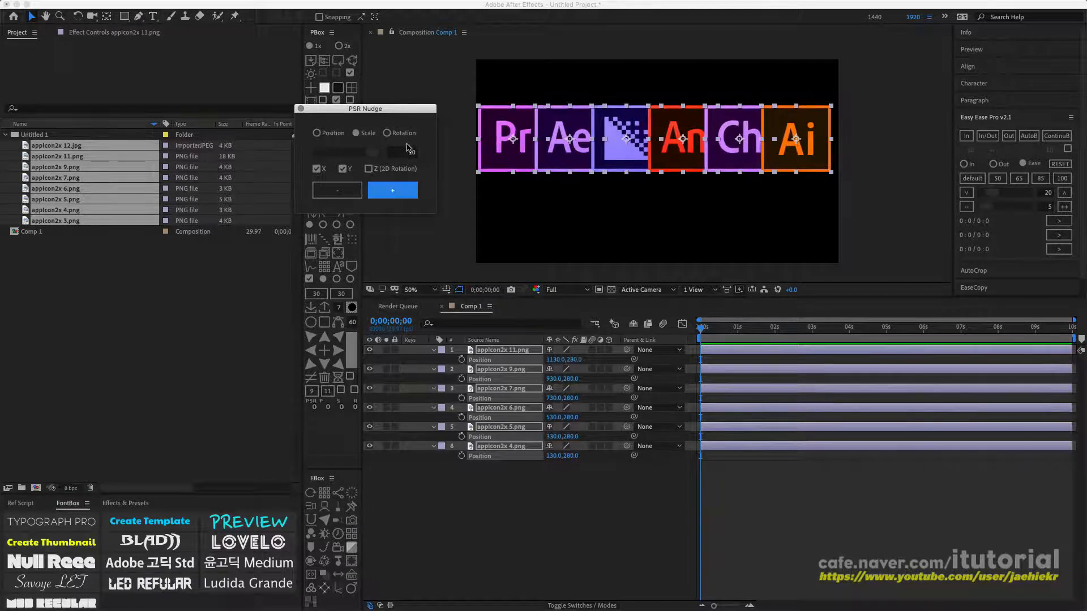
pyautogui.click(396, 191)
pyautogui.click(344, 193)
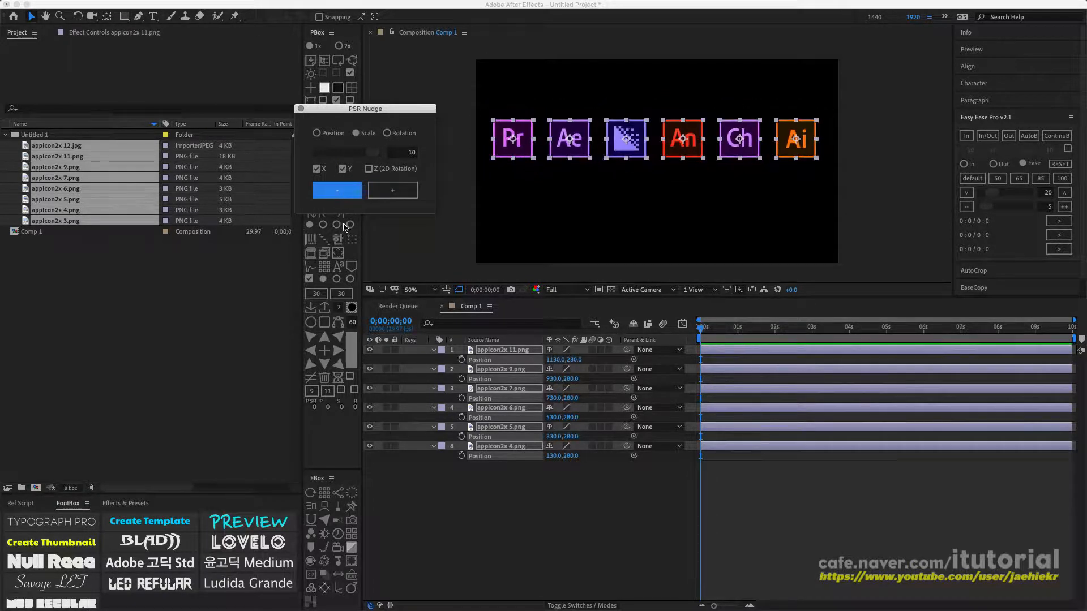
# Enlarge the six icons on Y scale only by 10, shrink them back, and clear the X and Y axes
pyautogui.click(316, 168)
pyautogui.click(393, 190)
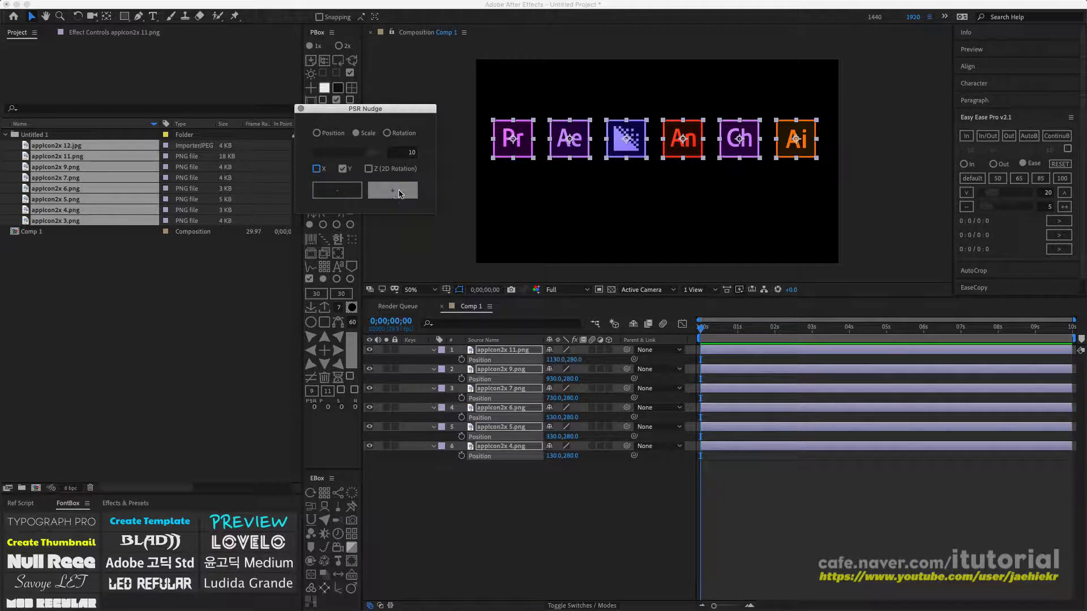
pyautogui.click(348, 189)
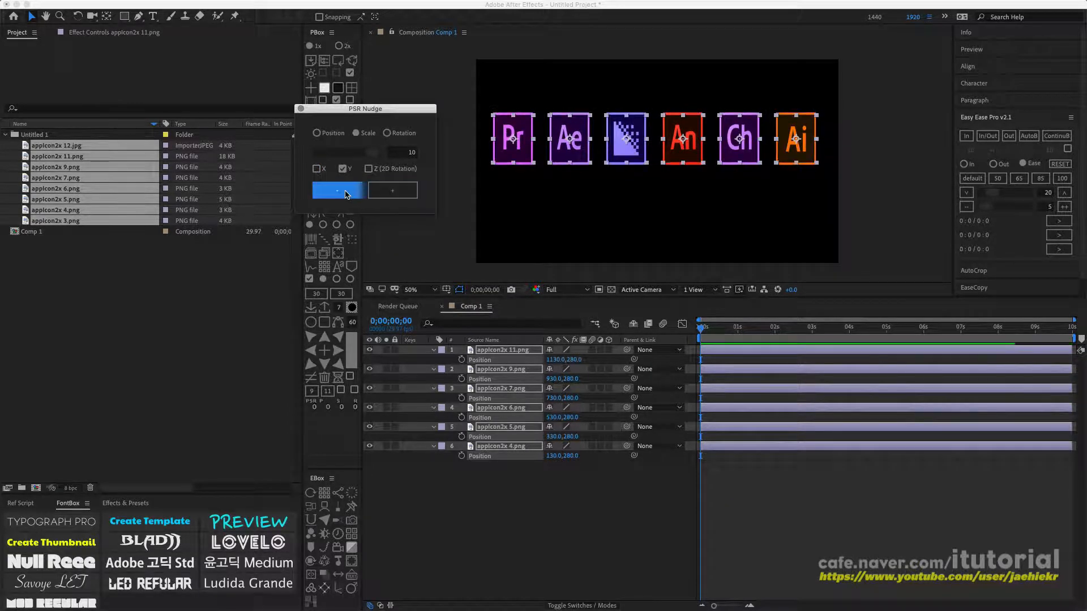
pyautogui.click(320, 169)
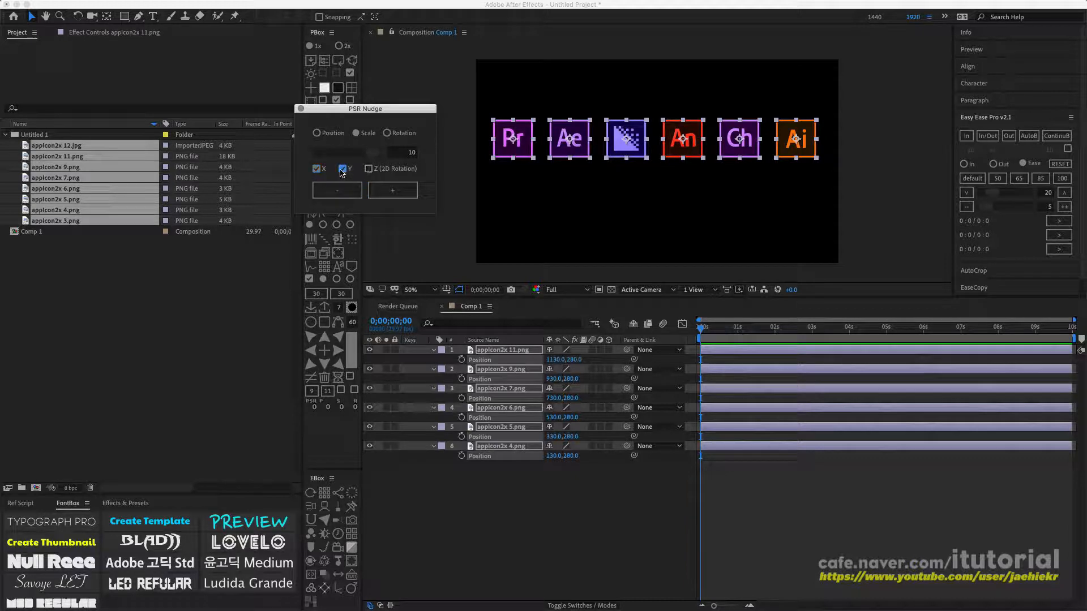
pyautogui.click(342, 168)
pyautogui.click(317, 168)
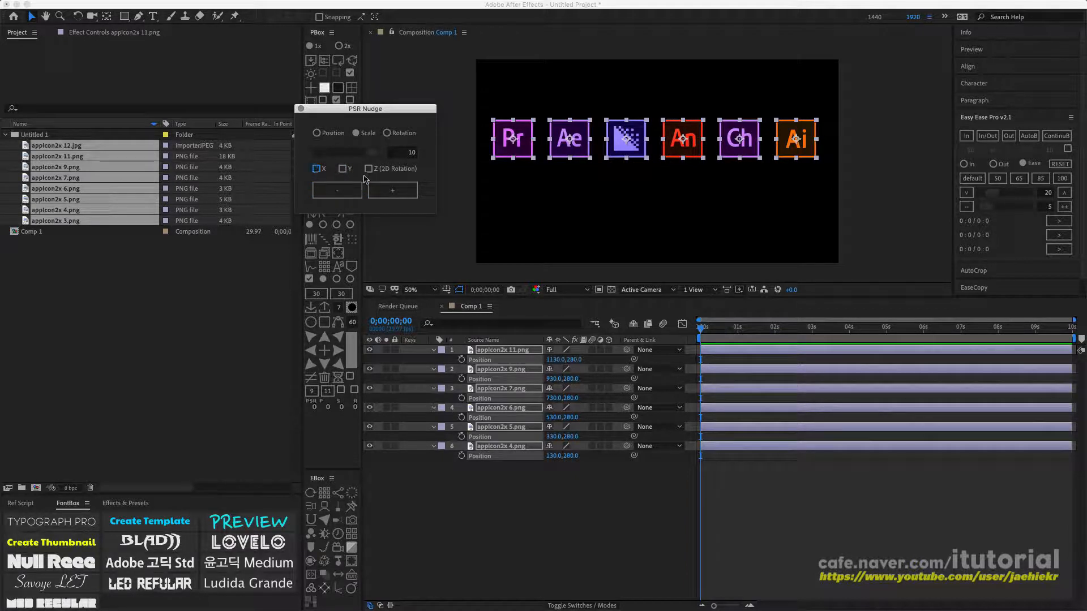
# Switch PSR Nudge to Rotation on Z only and rotate the six icons clockwise twice in steps of 10
pyautogui.click(388, 133)
pyautogui.click(317, 168)
pyautogui.click(342, 169)
pyautogui.click(316, 168)
pyautogui.click(343, 169)
pyautogui.click(394, 191)
pyautogui.click(401, 195)
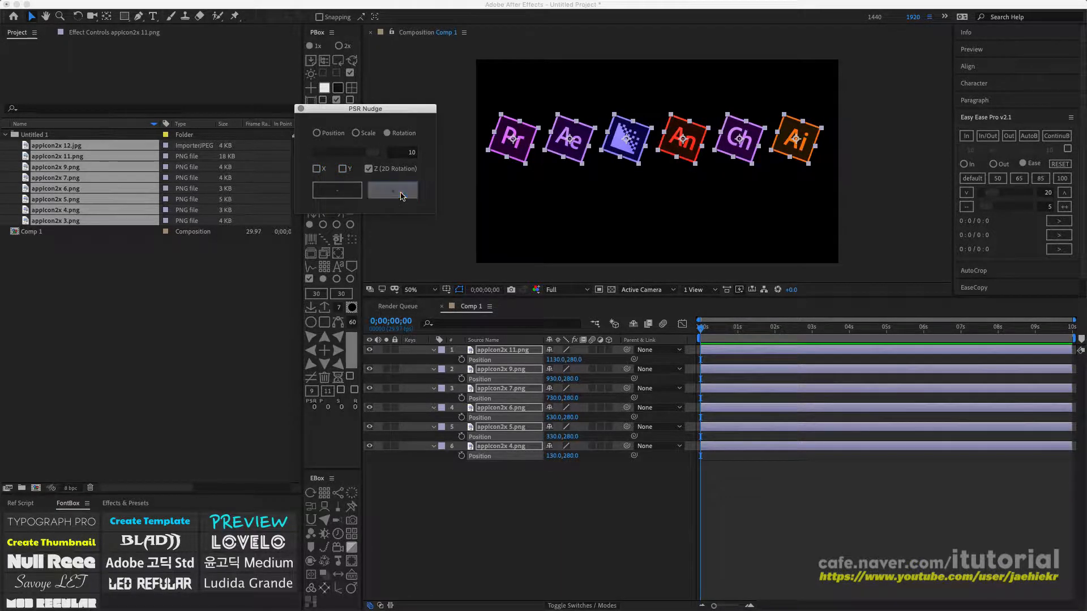
# Nudge the six icons' Z rotation counterclockwise and then clockwise again in steps of 10
pyautogui.click(351, 194)
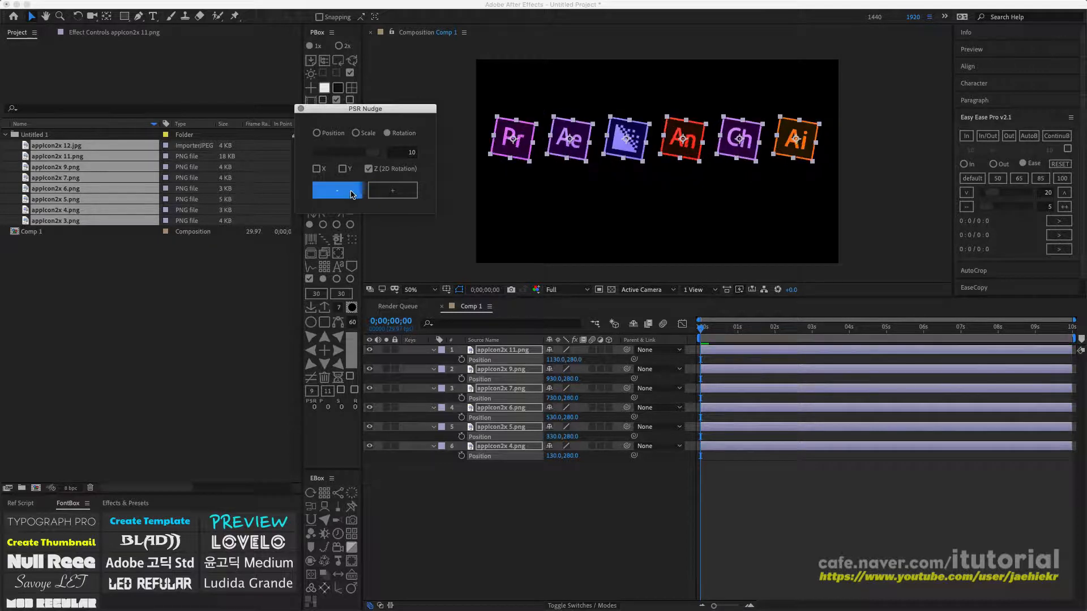
pyautogui.click(394, 194)
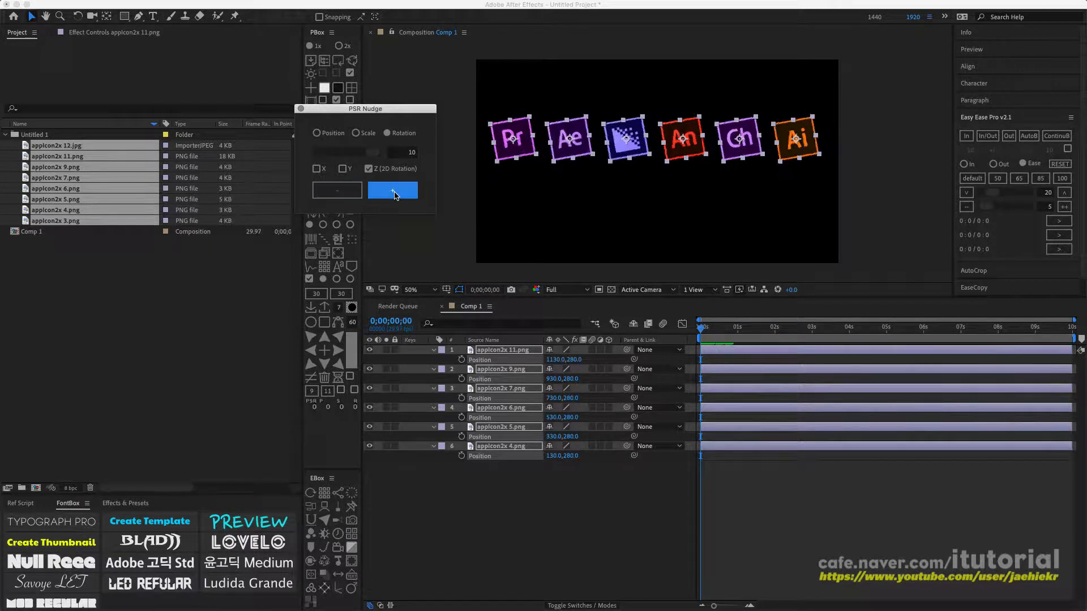
pyautogui.click(394, 193)
pyautogui.click(394, 195)
# Reduce the nudge step to 2.0 and rotate the six icons further clockwise around Z
pyautogui.moveTo(372, 153)
pyautogui.mouseDown()
pyautogui.moveTo(349, 158)
pyautogui.moveTo(381, 161)
pyautogui.mouseUp()
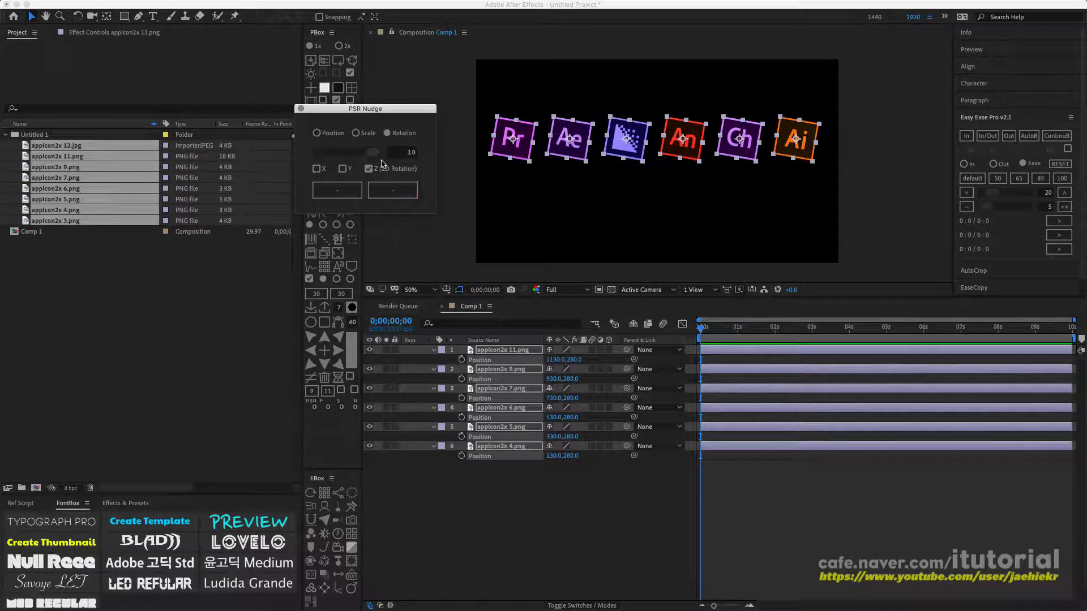
pyautogui.click(408, 192)
pyautogui.click(410, 192)
pyautogui.click(411, 192)
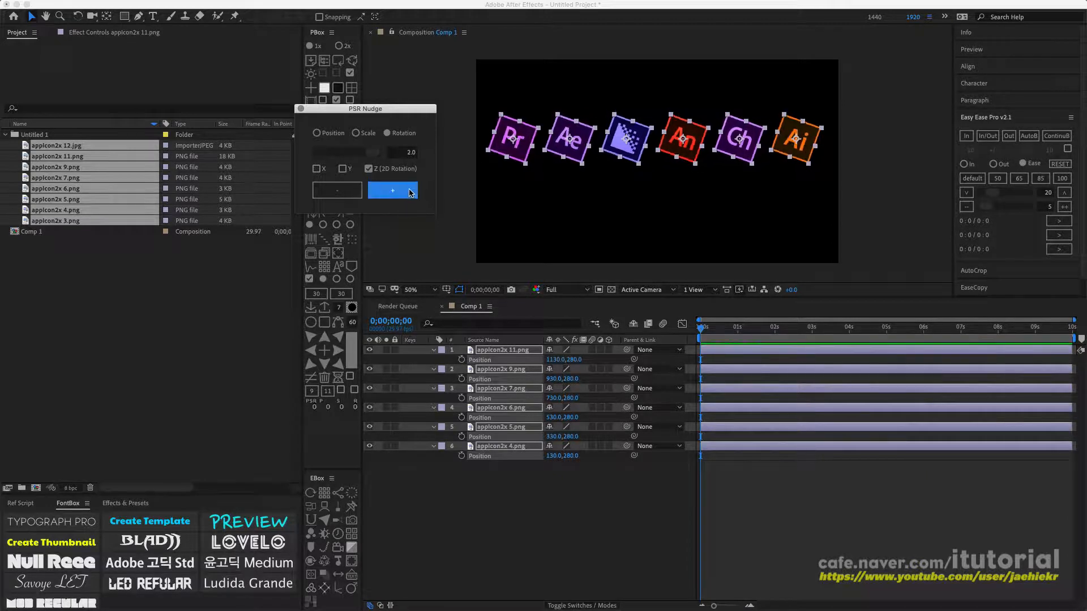
# Disable Z and try to nudge the 2D icon layers' rotation on X and Y in both directions
pyautogui.click(370, 170)
pyautogui.click(394, 191)
pyautogui.click(354, 193)
pyautogui.click(344, 170)
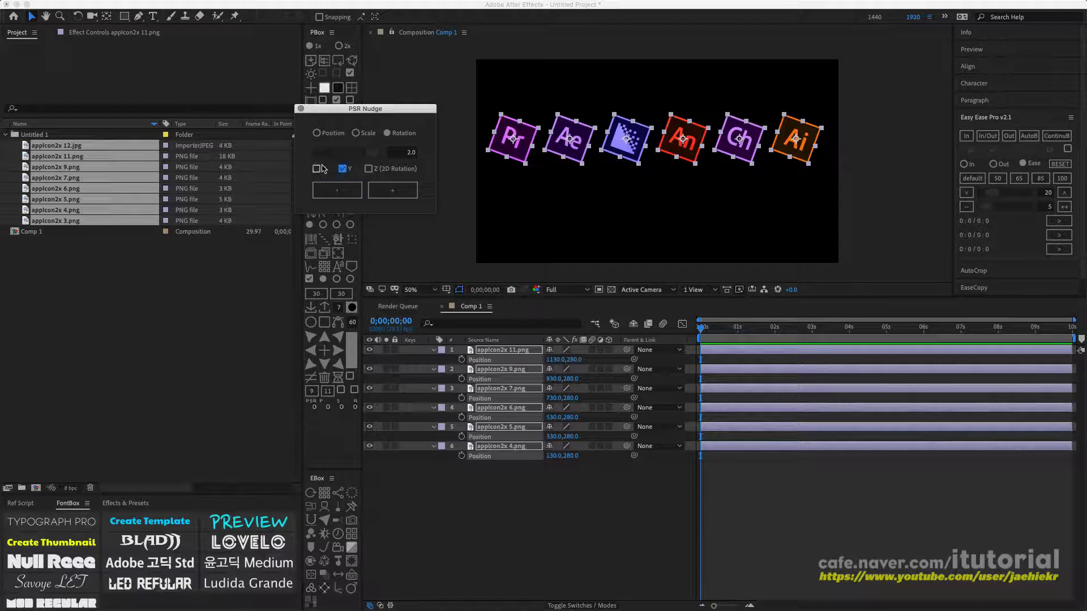
pyautogui.click(318, 169)
pyautogui.click(391, 192)
pyautogui.click(348, 193)
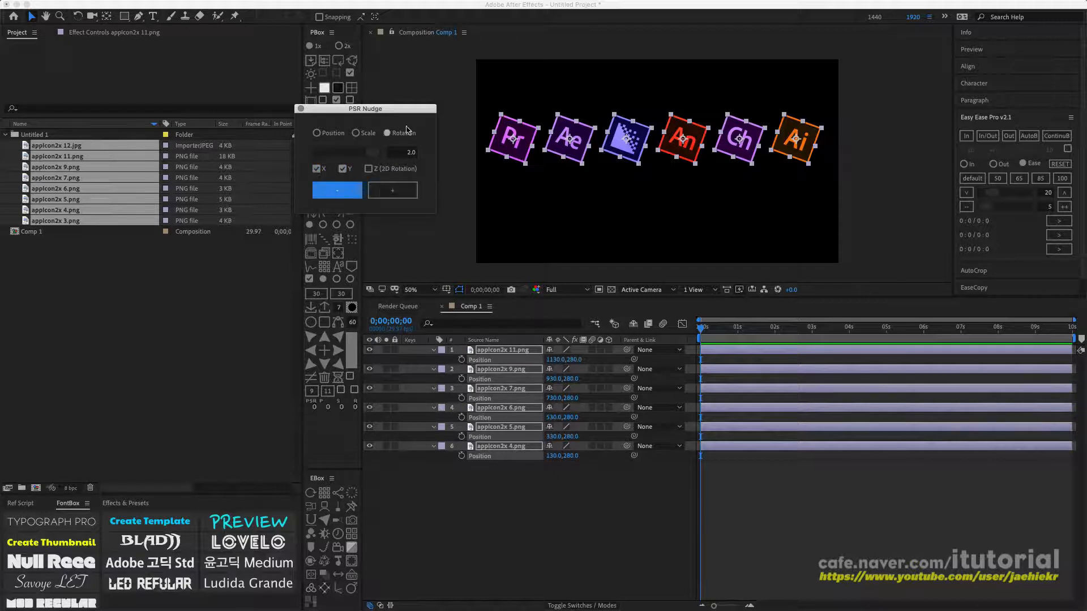
pyautogui.click(372, 197)
pyautogui.click(343, 168)
pyautogui.click(317, 169)
pyautogui.click(393, 195)
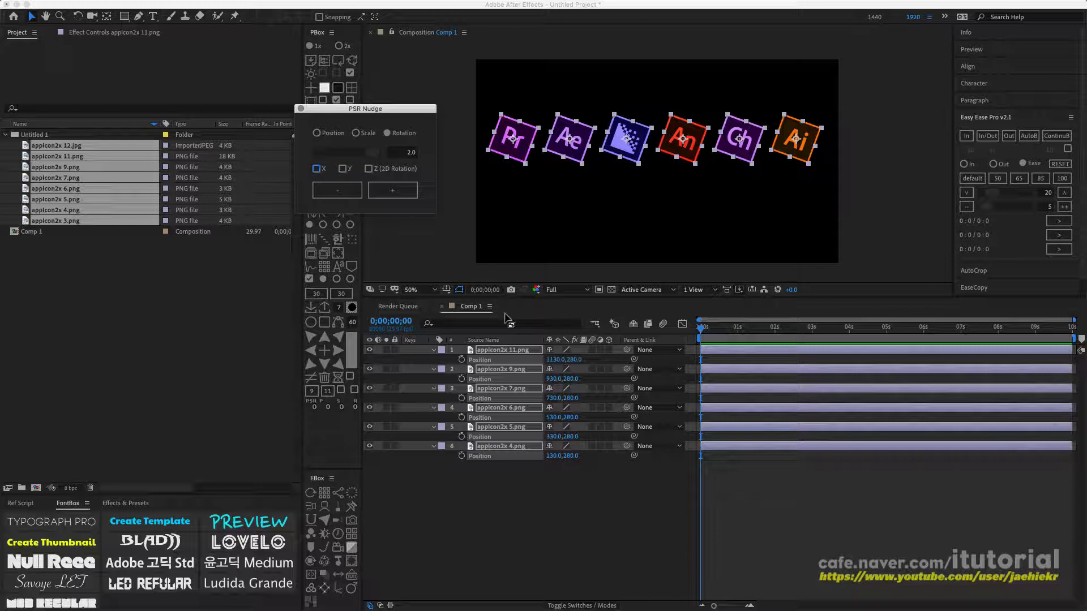
pyautogui.click(392, 198)
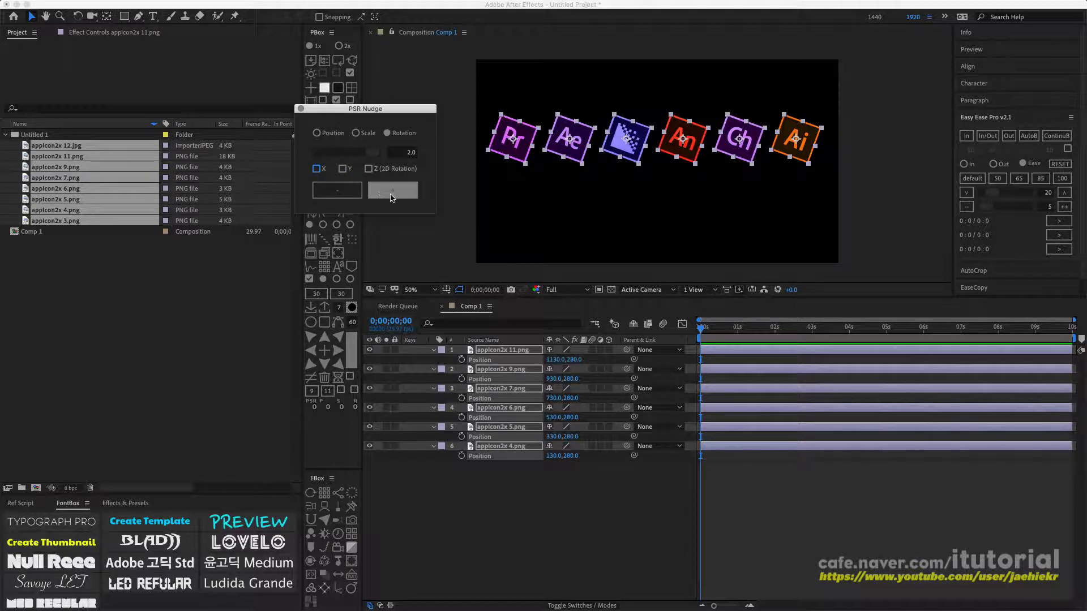
# Make the six icon layers 3D and rotate them around X only to 70° in steps of 10
pyautogui.click(610, 349)
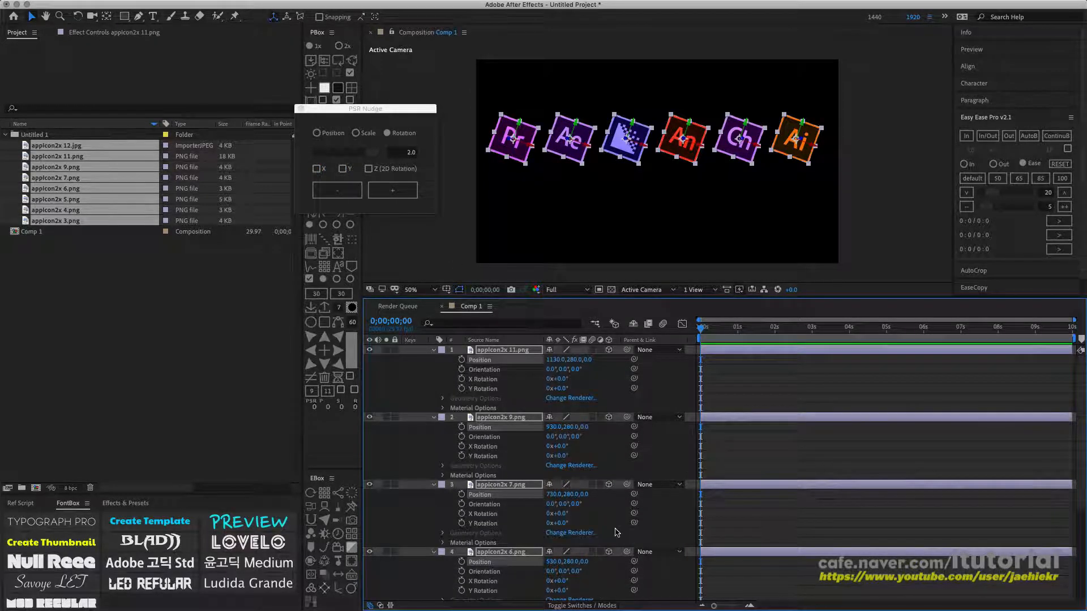
pyautogui.click(317, 170)
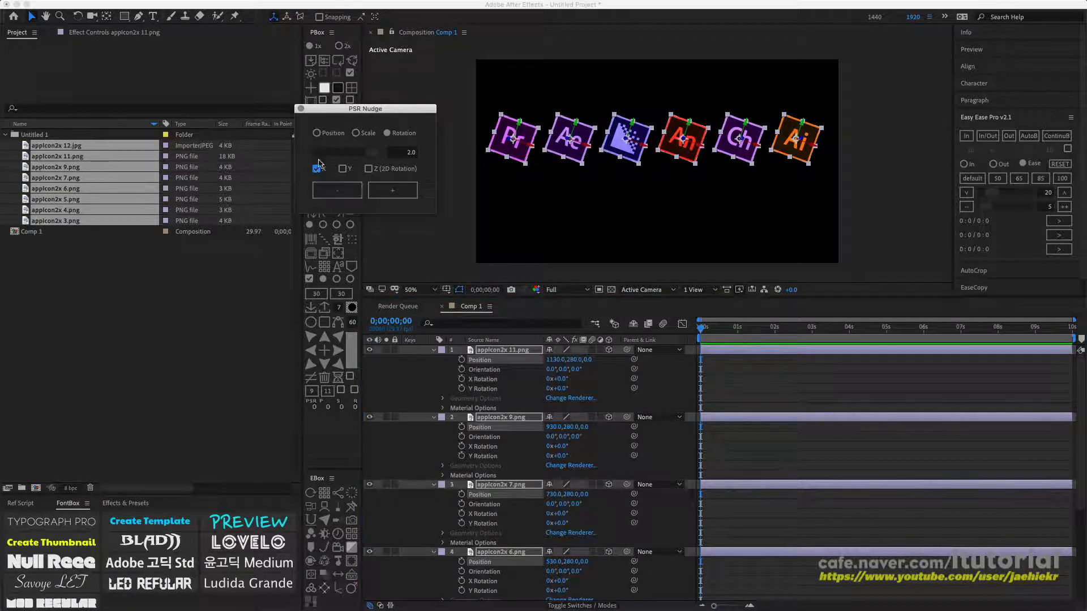
pyautogui.click(402, 153)
pyautogui.write('10')
pyautogui.click(405, 195)
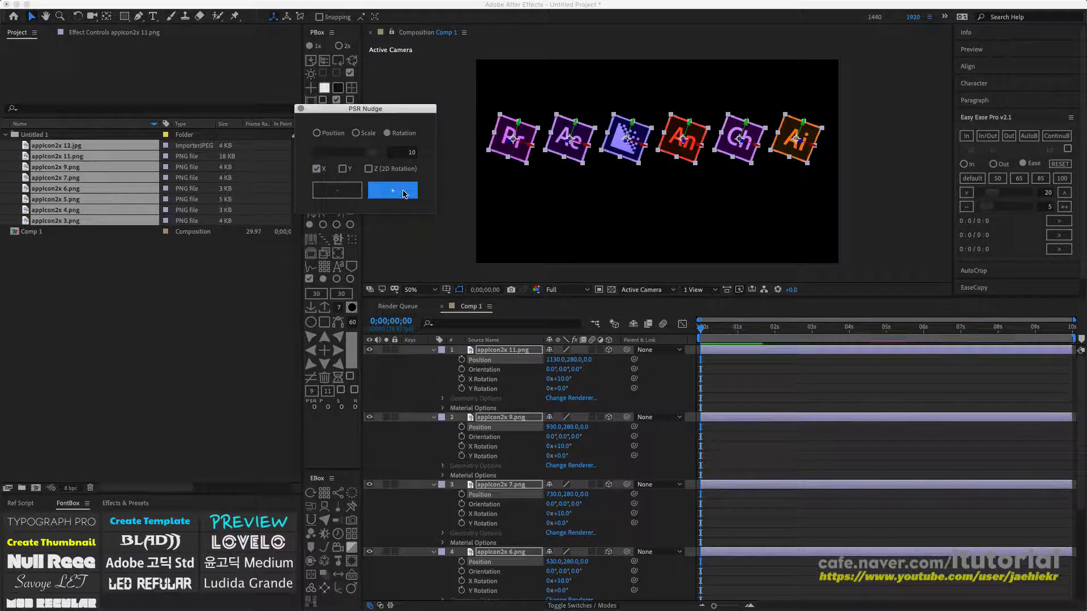
pyautogui.click(404, 196)
pyautogui.click(404, 197)
pyautogui.click(403, 197)
pyautogui.click(404, 198)
pyautogui.click(403, 198)
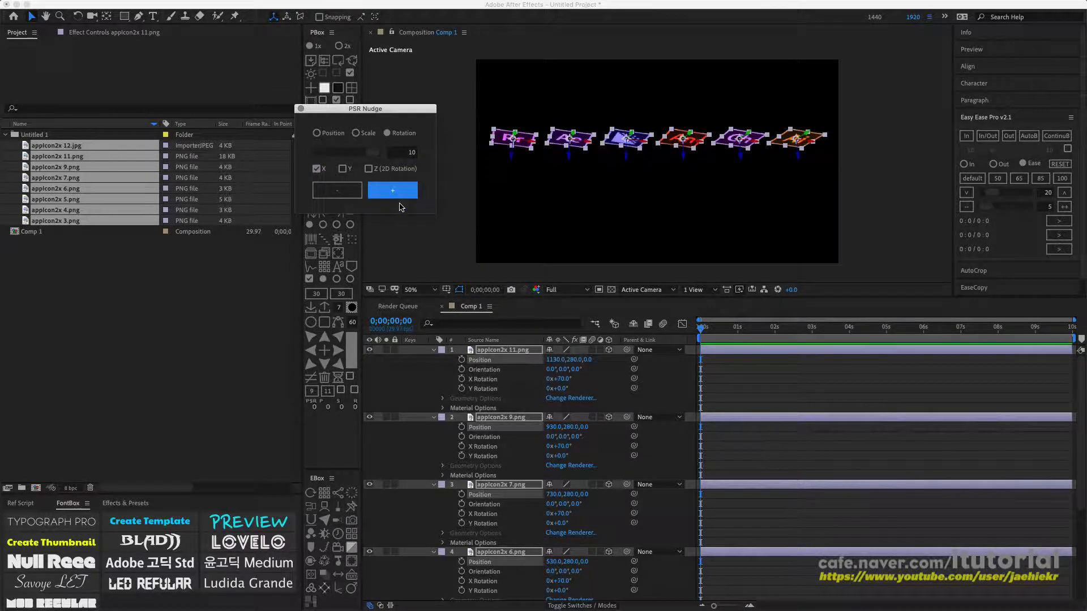
# Nudge the six icons' X rotation back down to 0° in steps of 10
pyautogui.click(342, 192)
pyautogui.click(345, 193)
pyautogui.click(349, 195)
pyautogui.click(351, 195)
pyautogui.click(351, 195)
pyautogui.click(351, 195)
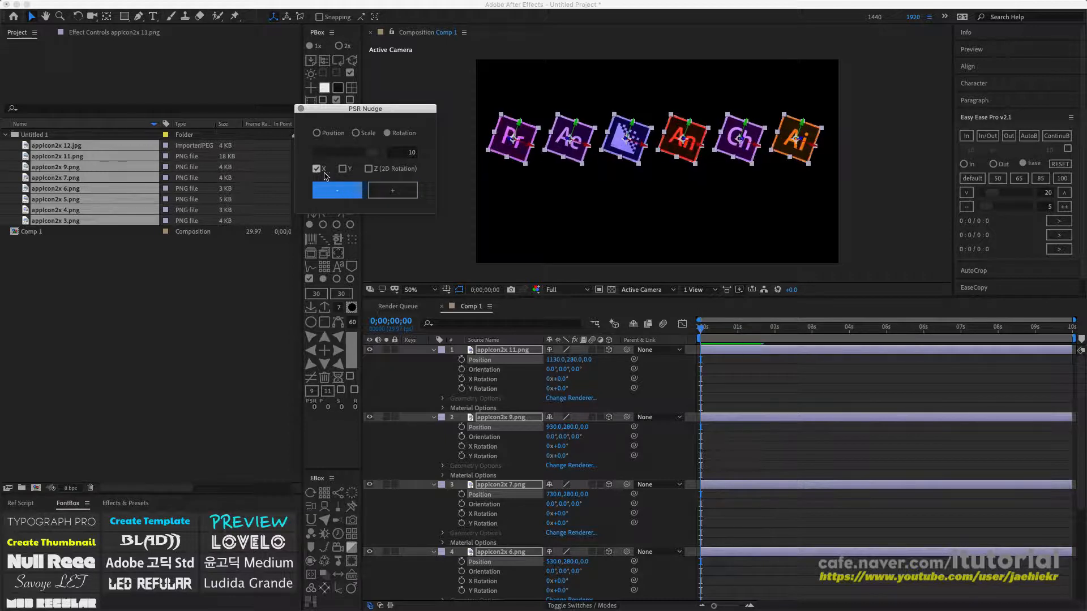
# Switch the rotation nudge axis from X to Y and rotate the six icons in positive steps of 10
pyautogui.click(321, 170)
pyautogui.click(403, 193)
pyautogui.click(403, 193)
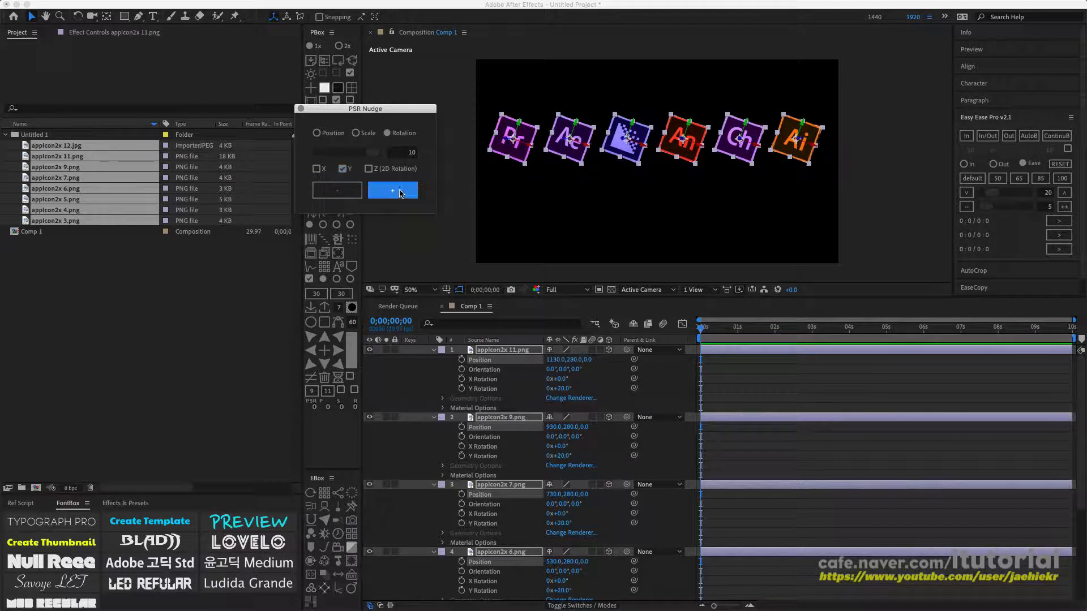
pyautogui.click(403, 194)
pyautogui.click(403, 193)
pyautogui.click(404, 195)
pyautogui.click(404, 194)
# Nudge the six icons' Y rotation back down to 10° in steps of 10
pyautogui.click(343, 187)
pyautogui.click(344, 185)
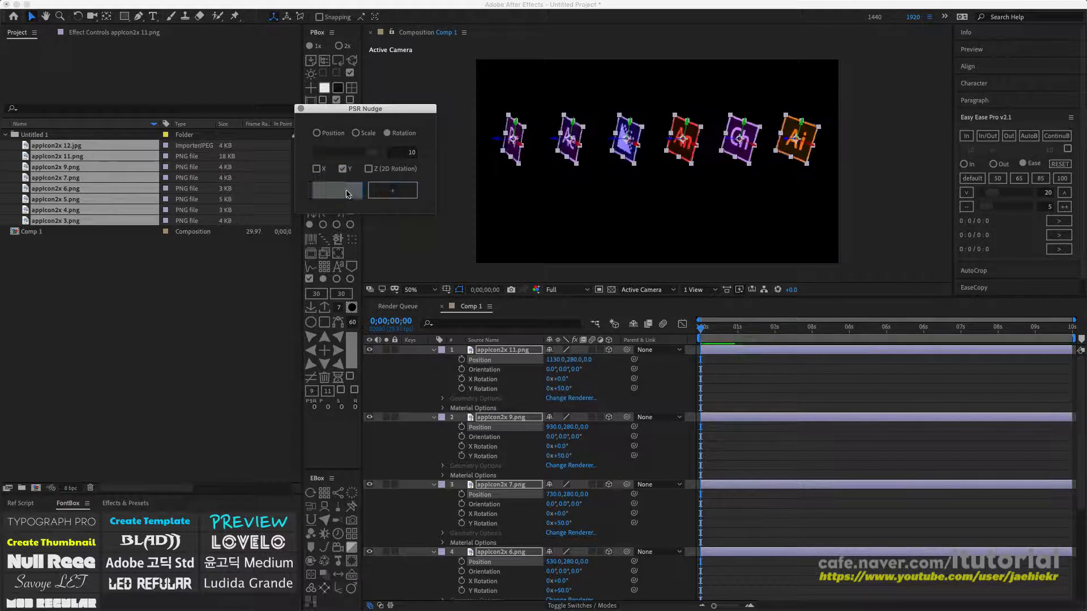
pyautogui.click(345, 184)
pyautogui.click(346, 184)
pyautogui.click(346, 182)
# Switch the rotation axis from Y to Z, rotate the six icons clockwise by 10, and nudge them back counterclockwise
pyautogui.click(342, 169)
pyautogui.click(368, 169)
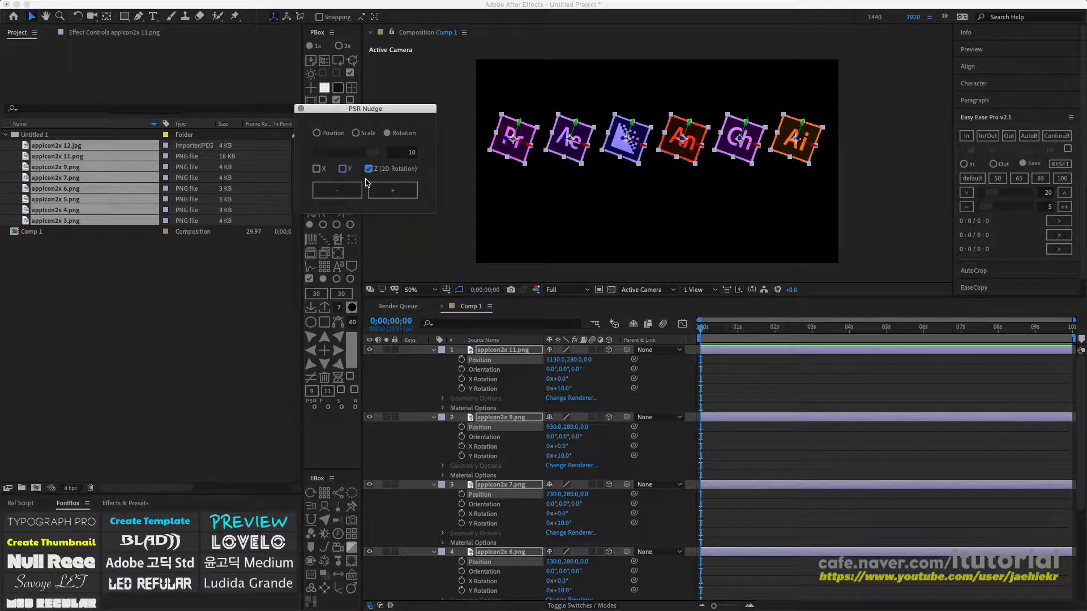
pyautogui.click(398, 193)
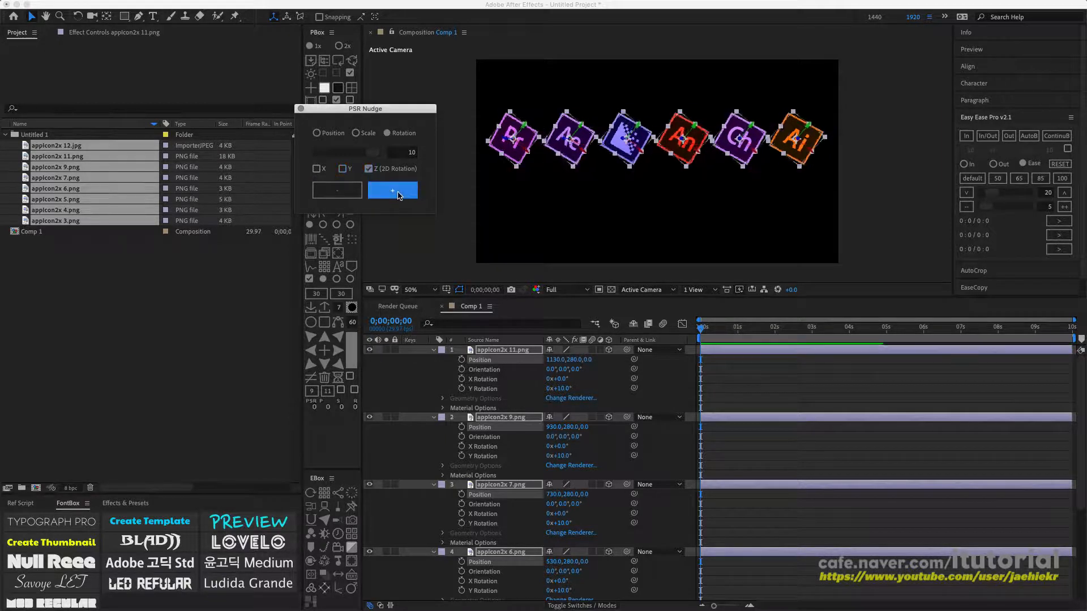
pyautogui.click(352, 194)
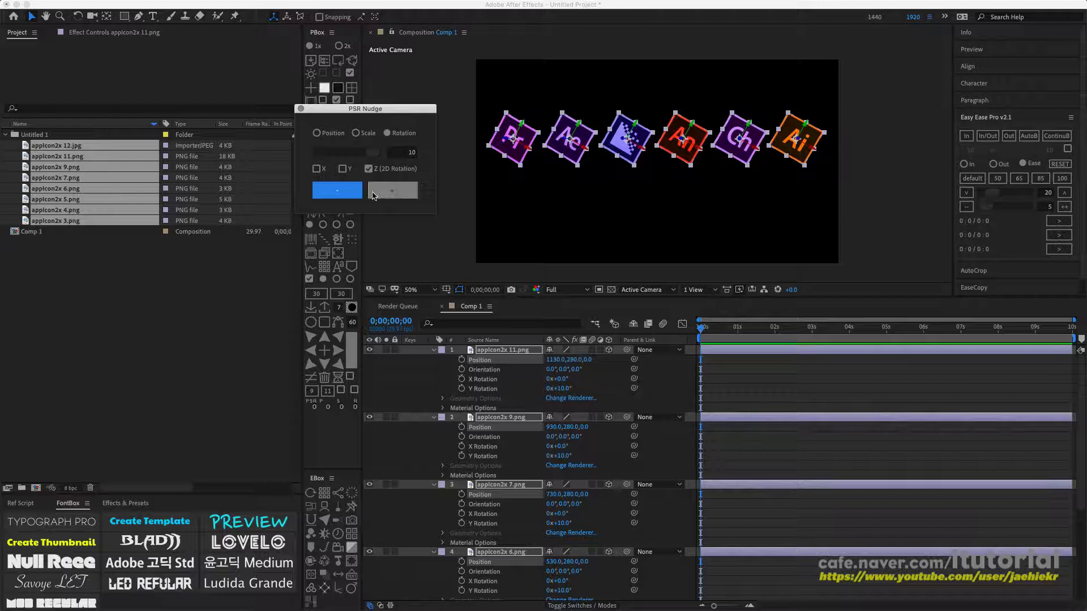
pyautogui.click(352, 194)
pyautogui.click(339, 195)
# Enable X and Y alongside Z and rotate the six icons to X 50° and Y 60° in steps of 10
pyautogui.click(317, 169)
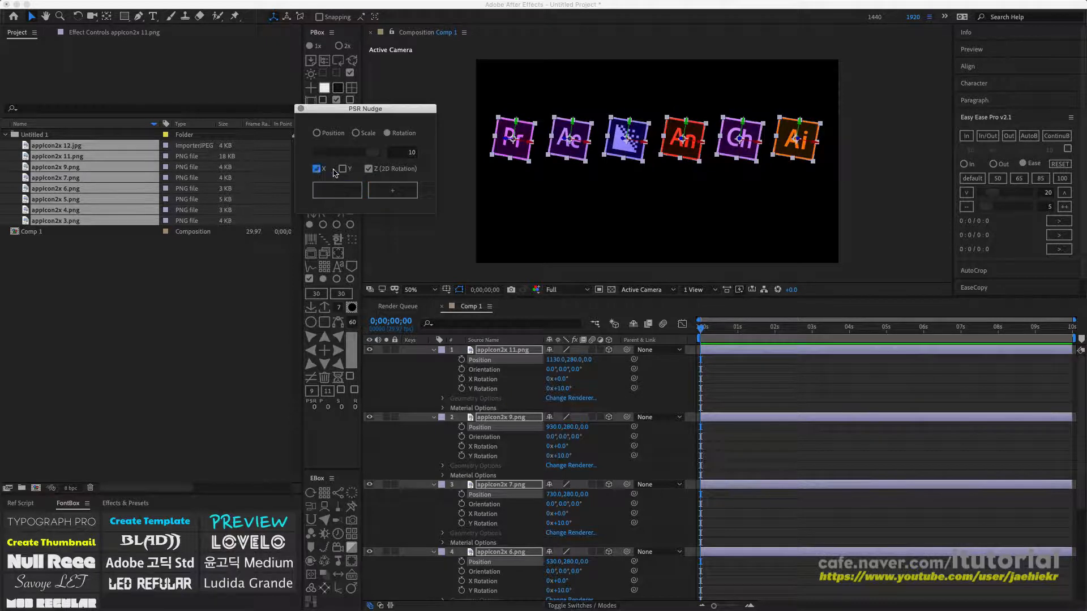
pyautogui.click(342, 169)
pyautogui.click(401, 193)
pyautogui.click(399, 194)
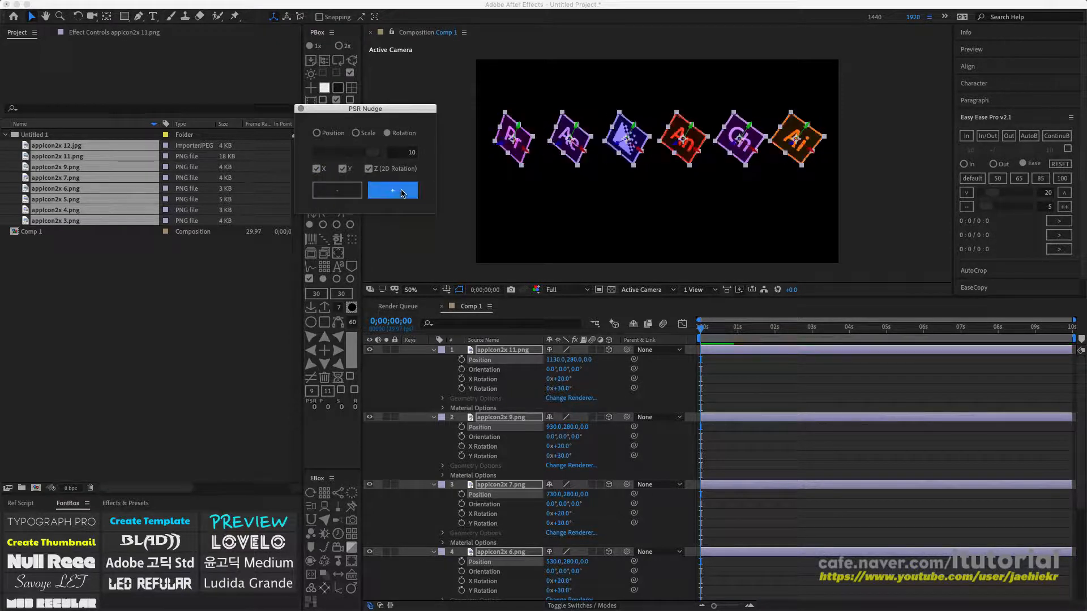
pyautogui.click(399, 195)
pyautogui.click(398, 194)
pyautogui.click(397, 195)
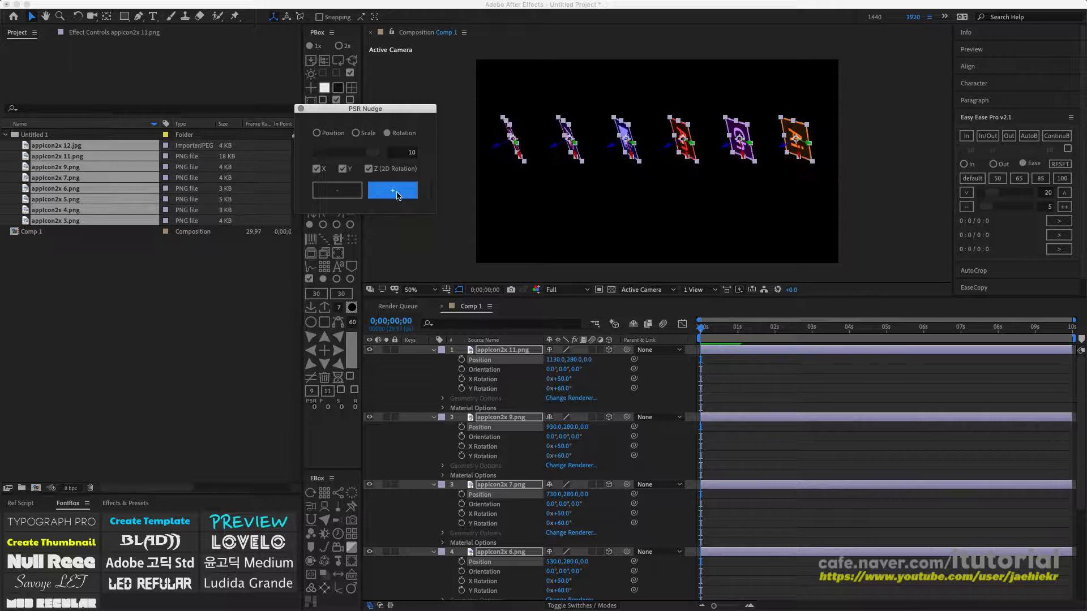
# Nudge the six icons' rotation negatively on all three axes until X is -10° and Y is 0°
pyautogui.click(349, 194)
pyautogui.click(351, 194)
pyautogui.click(351, 194)
pyautogui.click(351, 194)
pyautogui.click(351, 194)
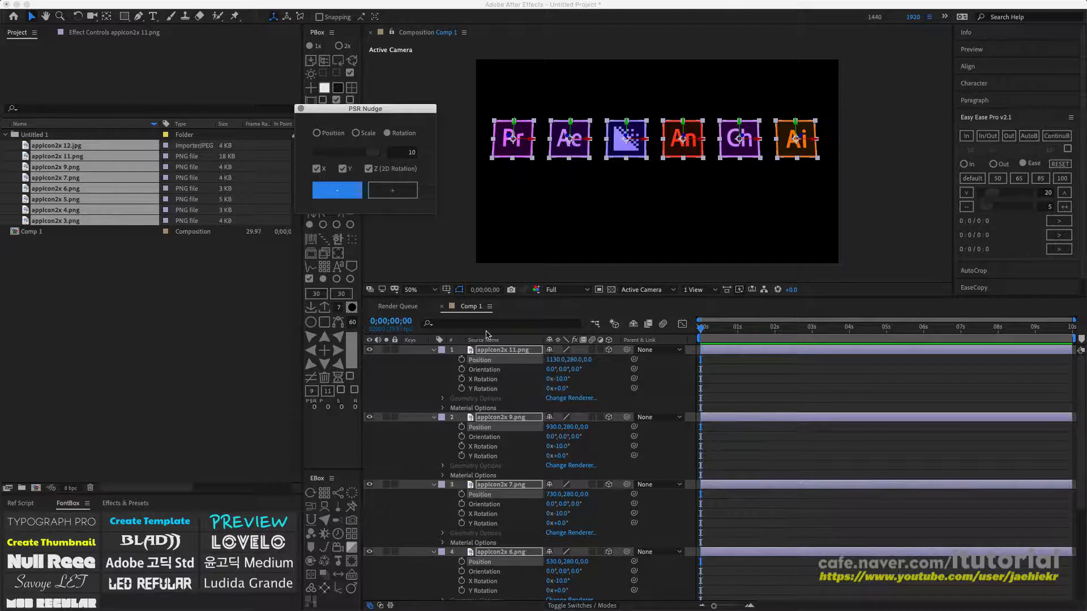
# Collapse the six icon layers' properties and turn them back into 2D layers
pyautogui.click(433, 350)
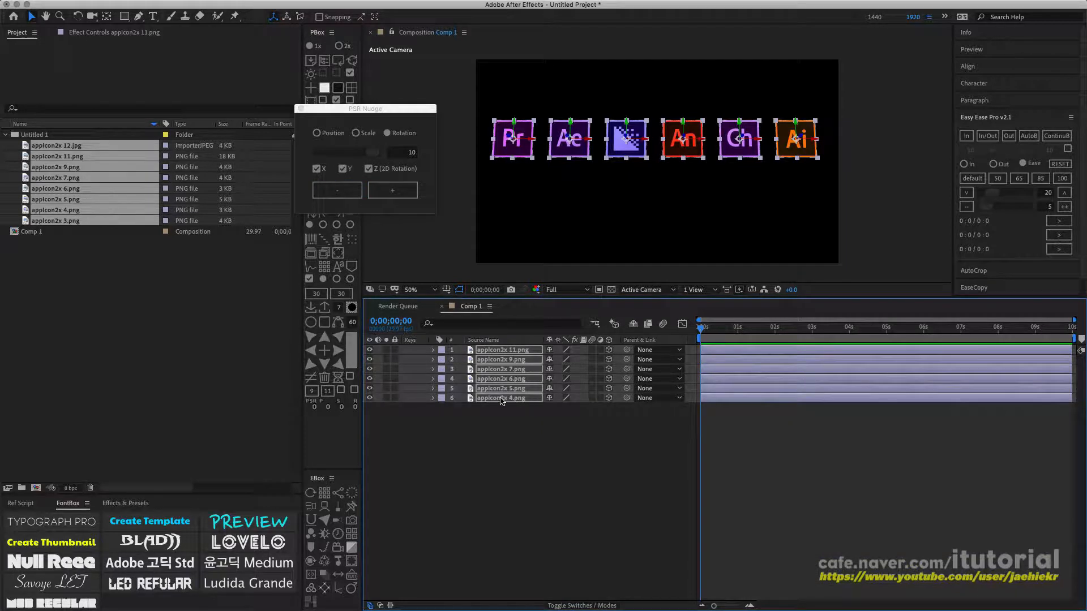
pyautogui.click(506, 414)
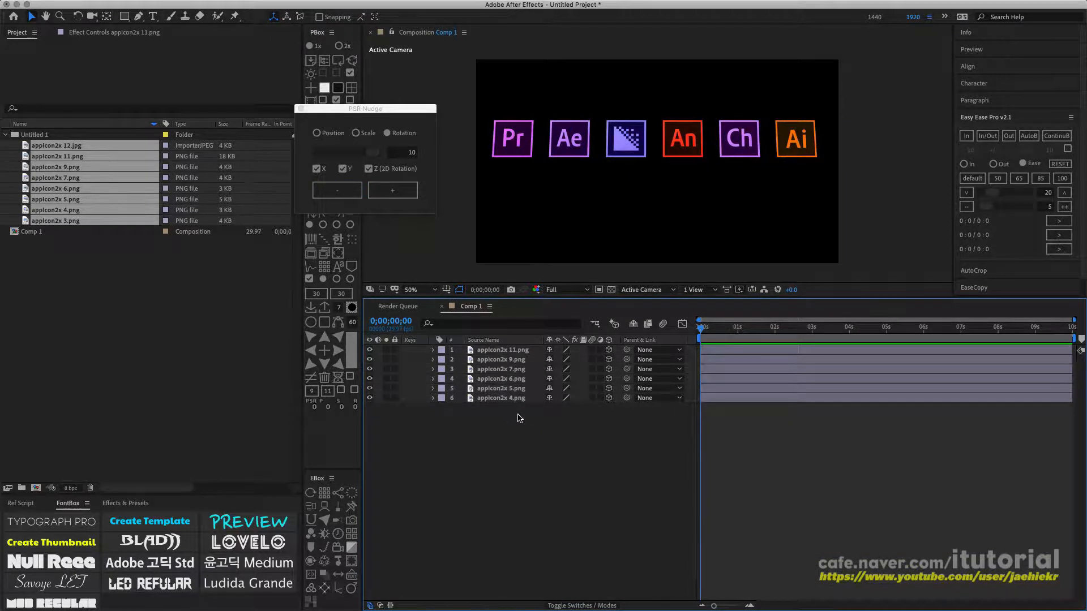
pyautogui.moveTo(519, 427); pyautogui.dragTo(506, 345)
pyautogui.click(608, 352)
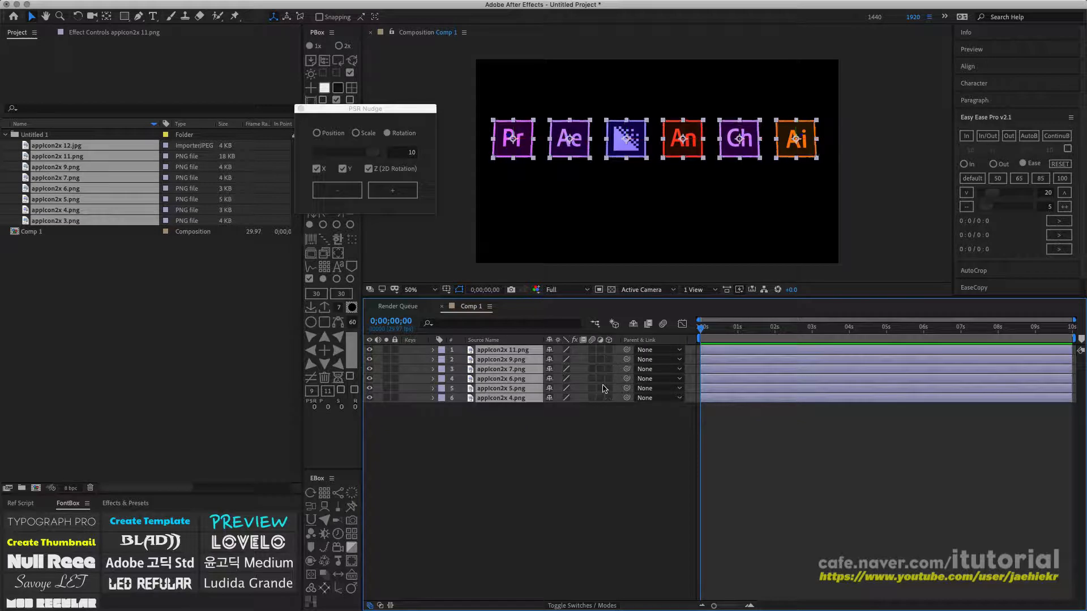
# Show only Position for all six icon layers and set Position keyframes at 0;00;00;00
pyautogui.click(508, 422)
pyautogui.press('super+a')
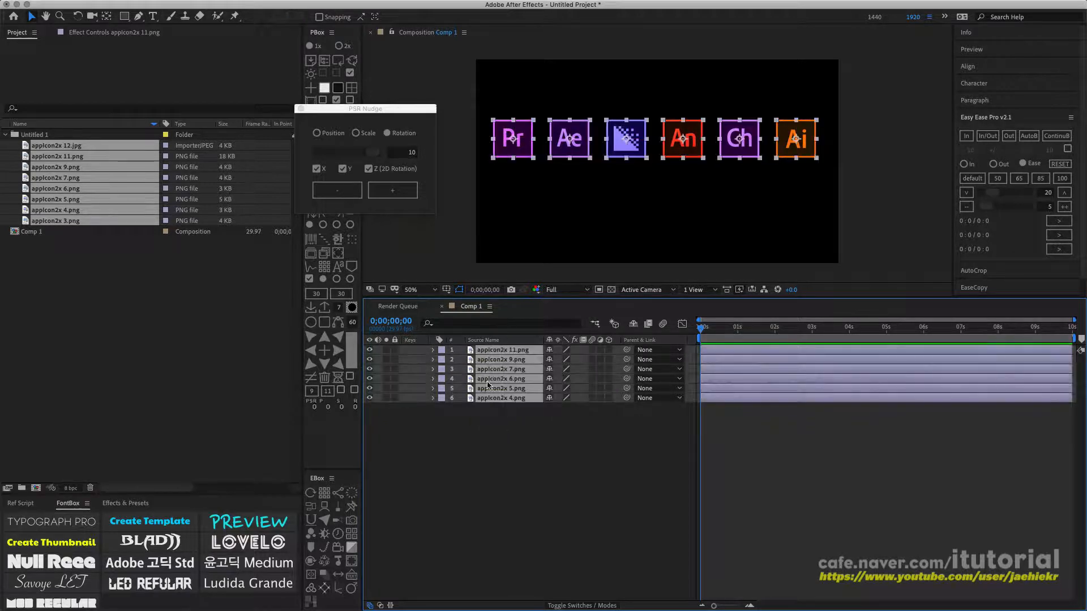
pyautogui.press('p')
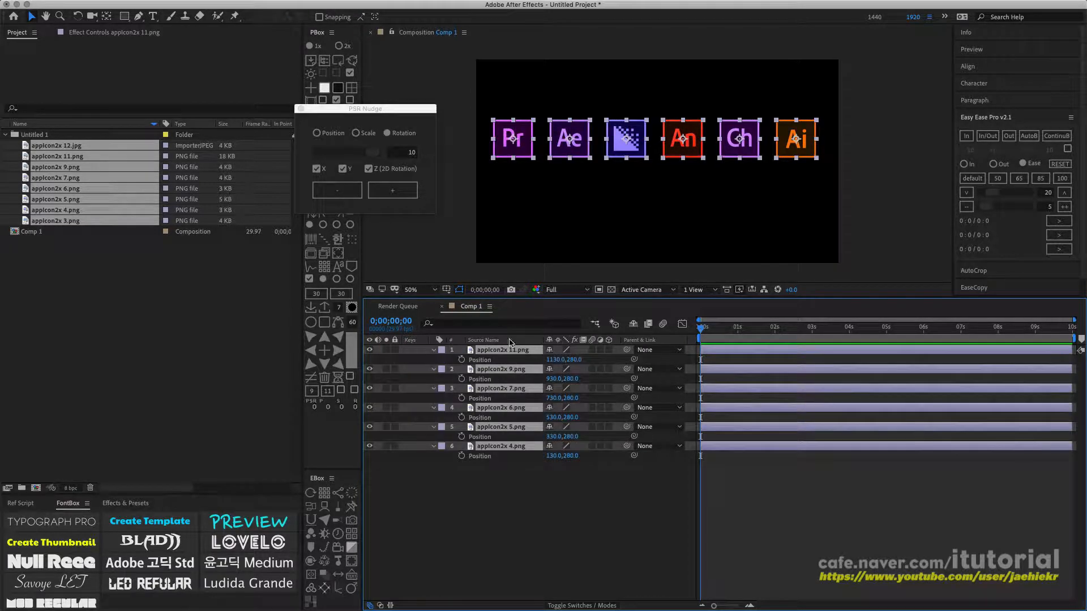
pyautogui.click(462, 360)
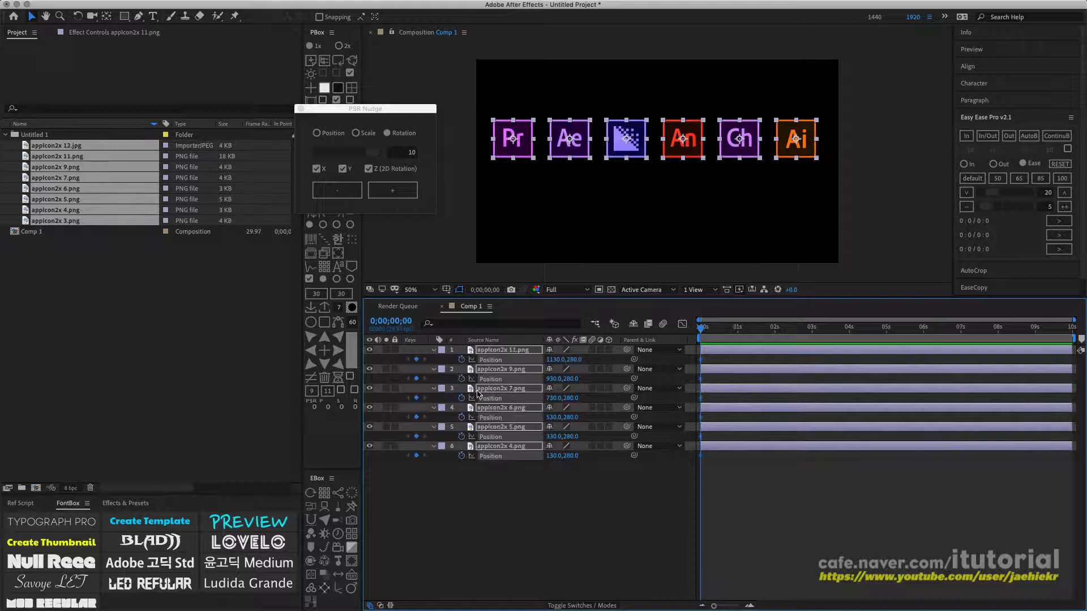
# Animate the six icons straight down to Y 552 at 0;00;00;29, then to Y 650 at 0;00;02;02 with appIcon2x 4.png at X 276
pyautogui.click(736, 329)
pyautogui.moveTo(688, 142); pyautogui.dragTo(688, 219)
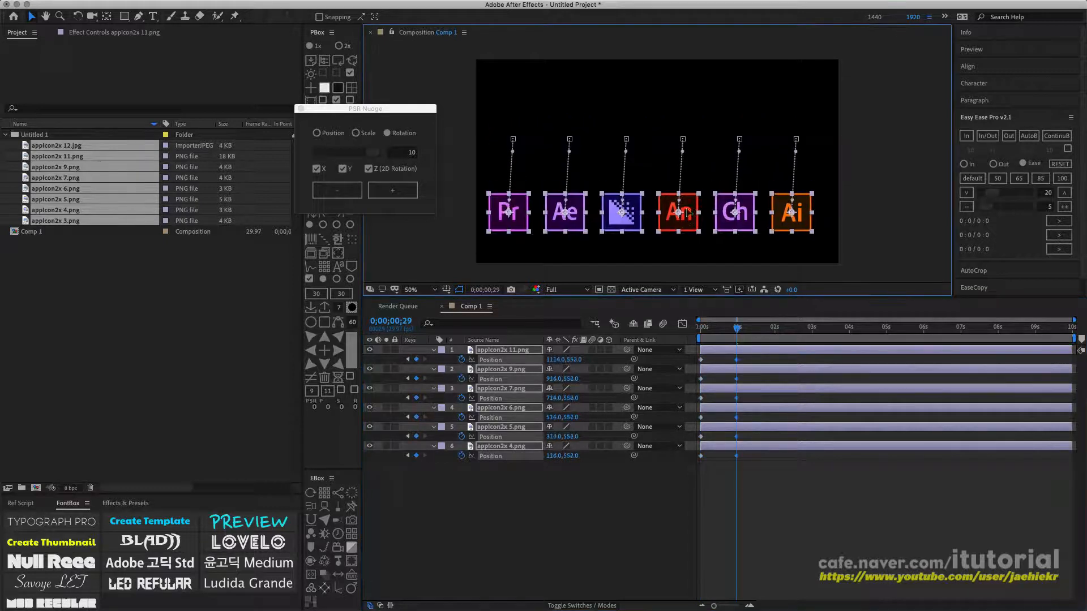
pyautogui.click(778, 328)
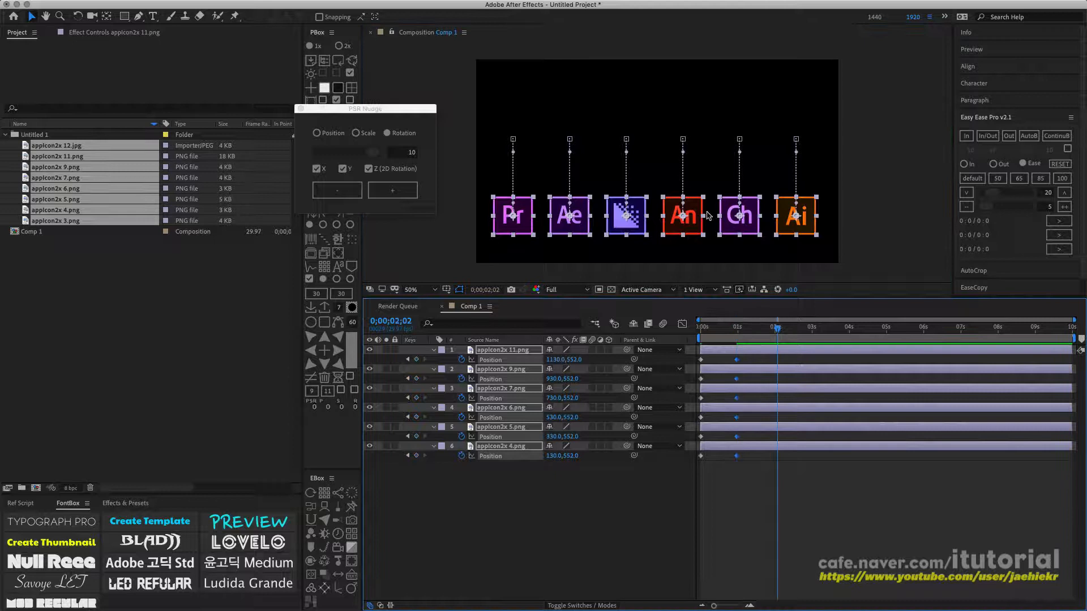
pyautogui.moveTo(702, 212); pyautogui.dragTo(736, 234)
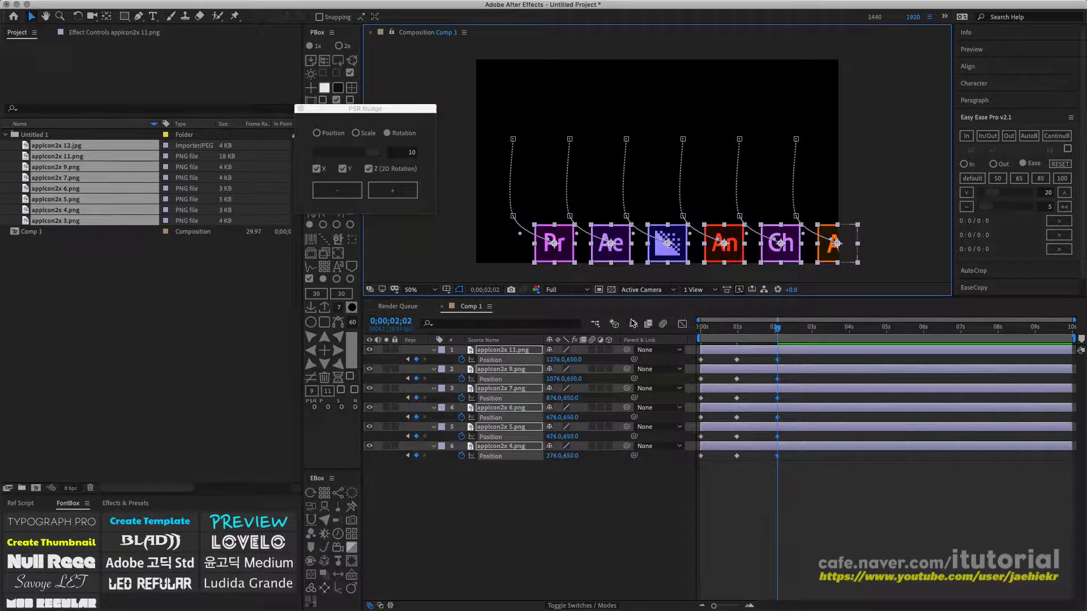
pyautogui.click(518, 491)
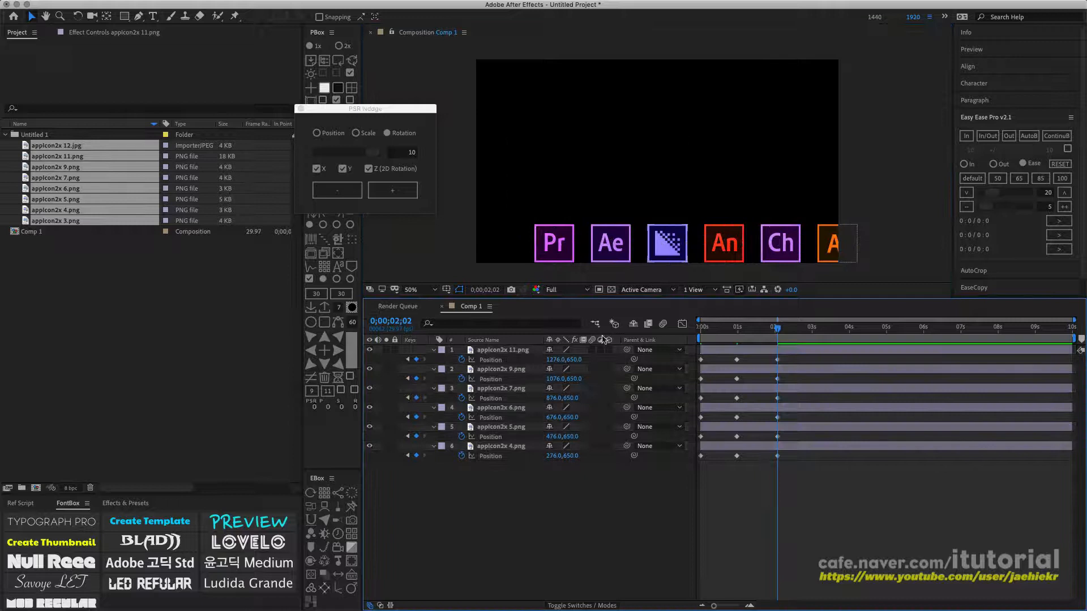
# Select Position keyframes of appIcon2x 7.png, try moving the icon to about 841.9, 525.4 at 0;00;01;18, and undo the move
pyautogui.click(727, 244)
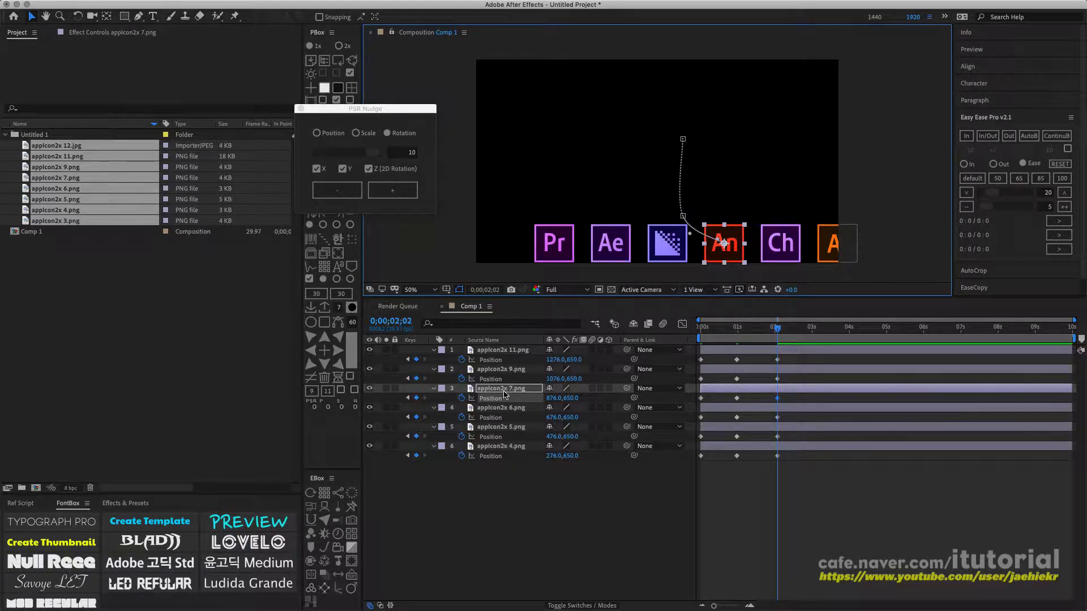
pyautogui.click(491, 398)
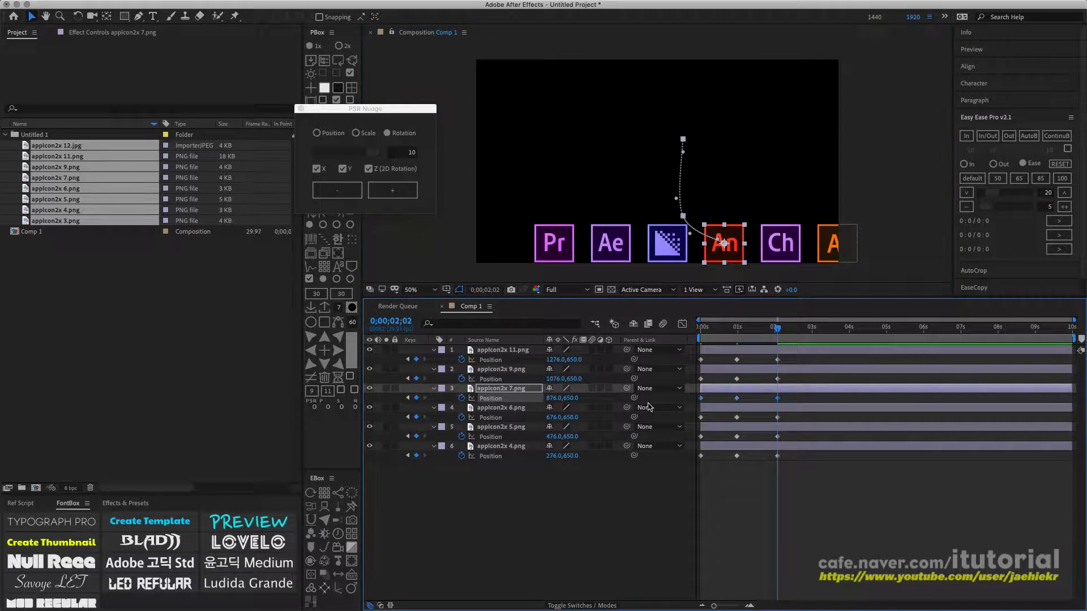
pyautogui.moveTo(790, 395); pyautogui.dragTo(674, 411)
pyautogui.moveTo(682, 217)
pyautogui.mouseDown()
pyautogui.moveTo(681, 159)
pyautogui.moveTo(668, 155)
pyautogui.moveTo(679, 176)
pyautogui.moveTo(680, 157)
pyautogui.moveTo(679, 215)
pyautogui.mouseUp()
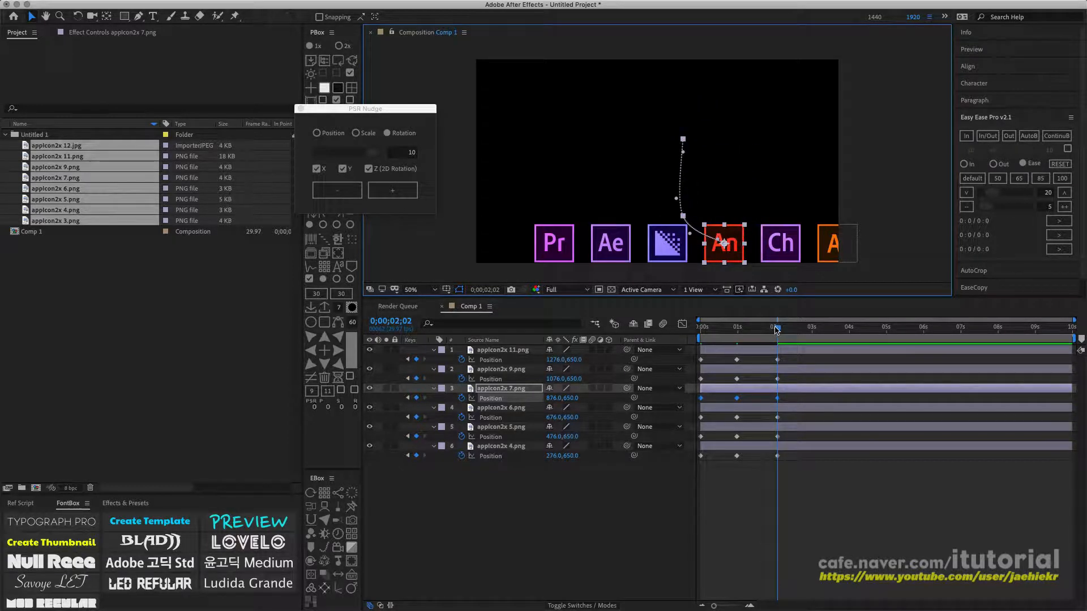
pyautogui.moveTo(776, 332); pyautogui.dragTo(759, 332)
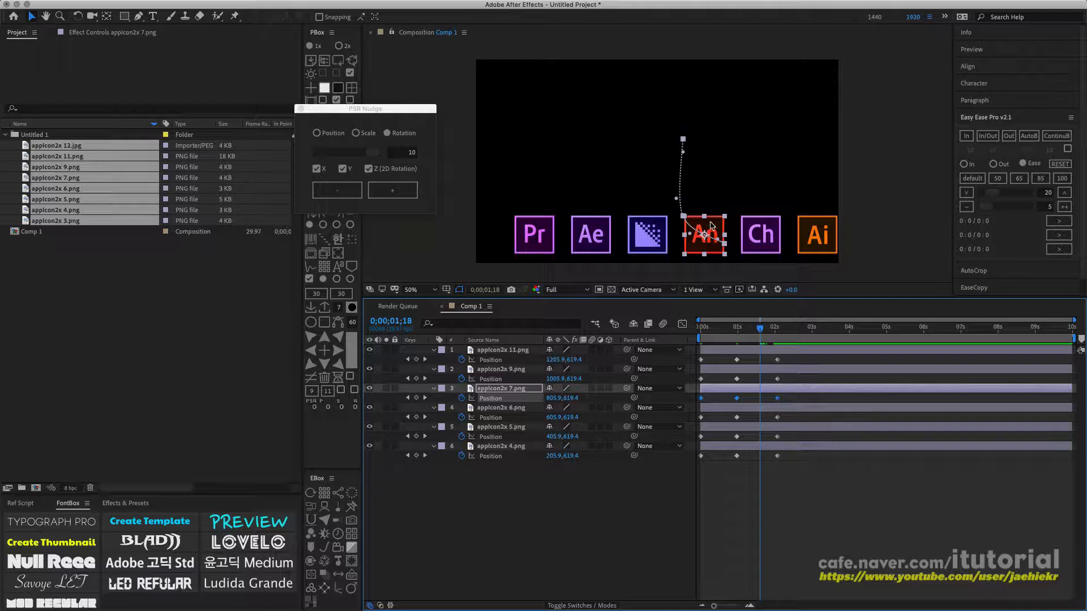
pyautogui.moveTo(711, 225); pyautogui.dragTo(721, 198)
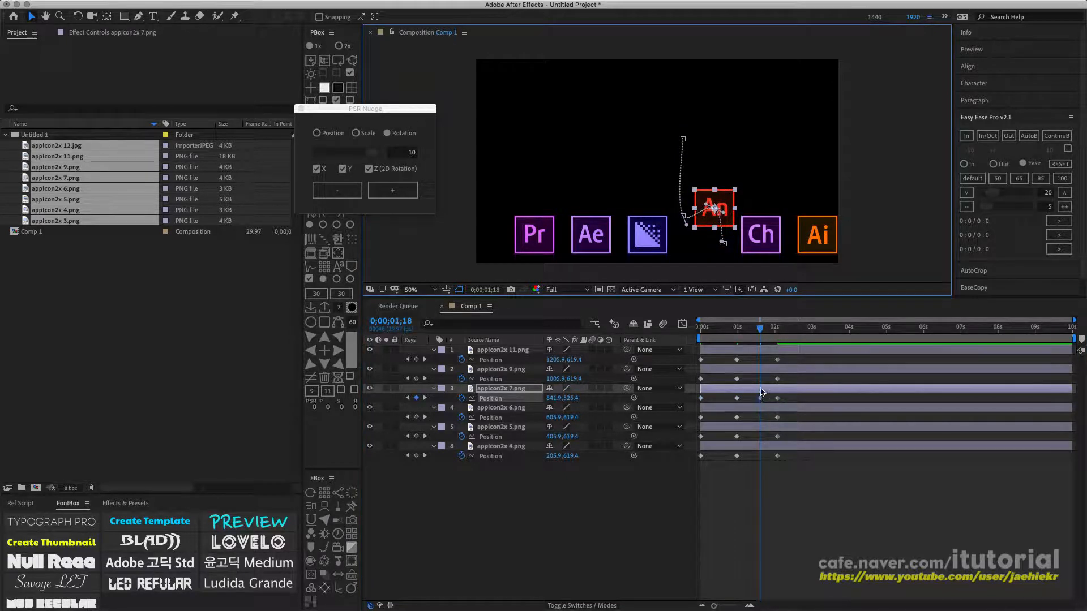
pyautogui.press('super+z')
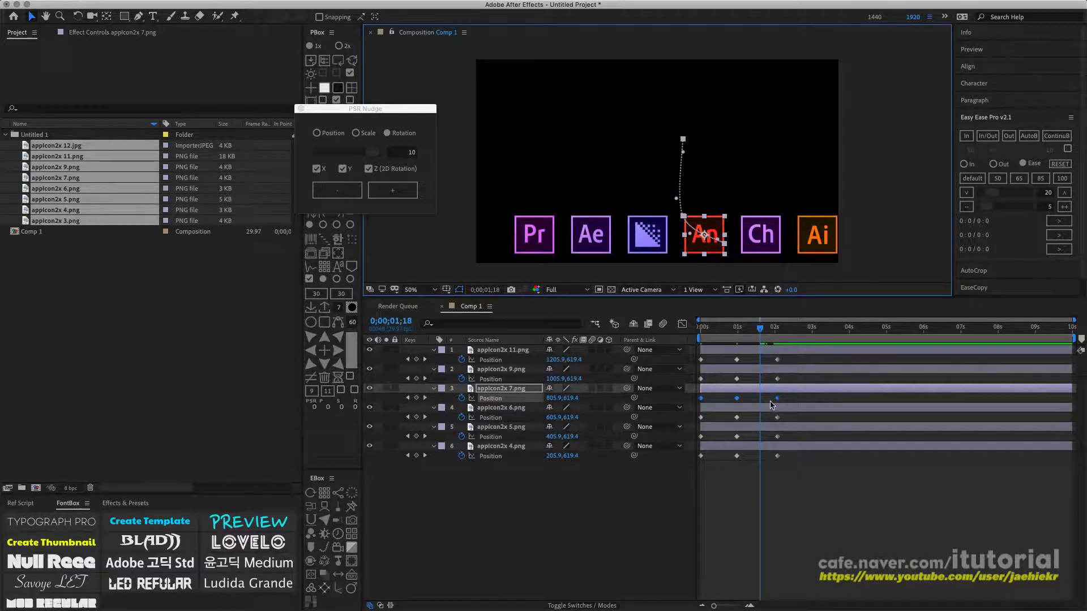
# Try shifting the An icon's selected keyframes by its first motion-path point and by setting Y to 674.4 at 0;00;01;18, undoing both
pyautogui.keyDown('shift'); pyautogui.click(778, 398); pyautogui.keyUp('shift')
pyautogui.moveTo(683, 139); pyautogui.dragTo(685, 106)
pyautogui.hotkey('ctrl', 'z')
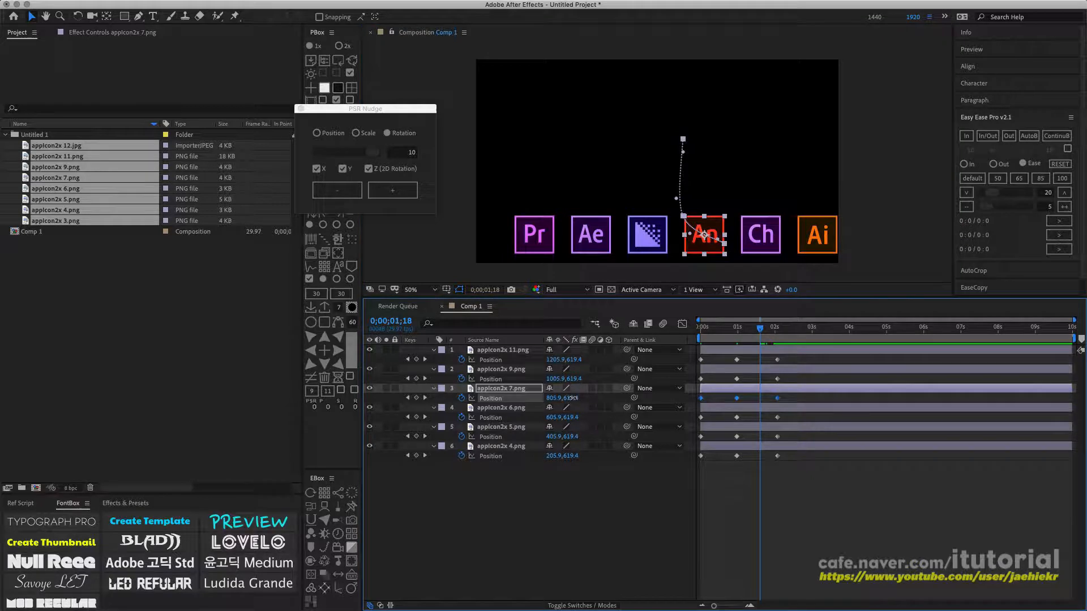
pyautogui.moveTo(574, 399); pyautogui.dragTo(662, 407)
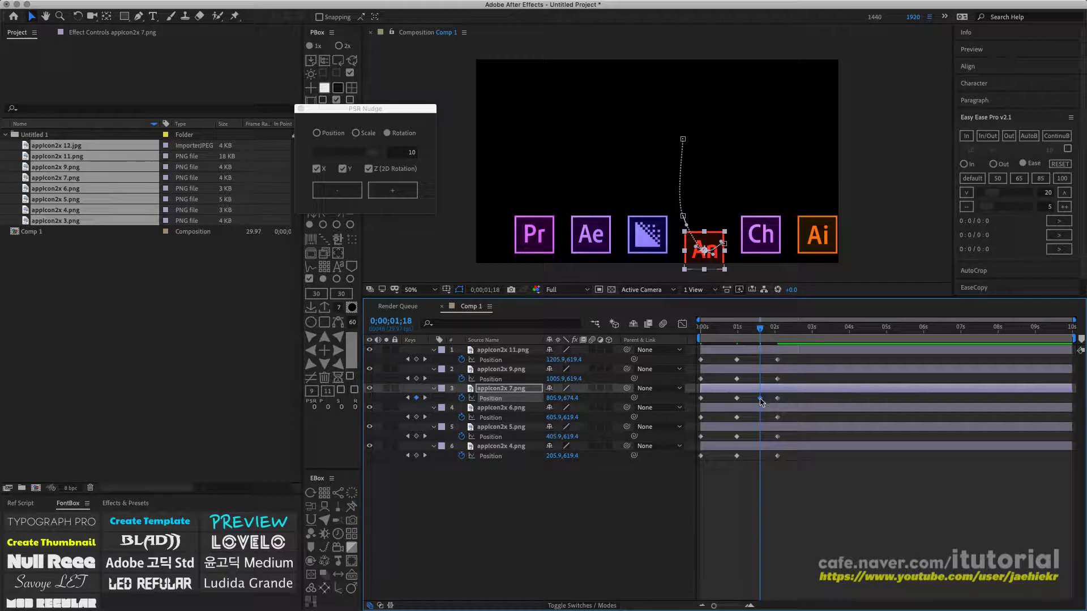
pyautogui.hotkey('ctrl', 'z')
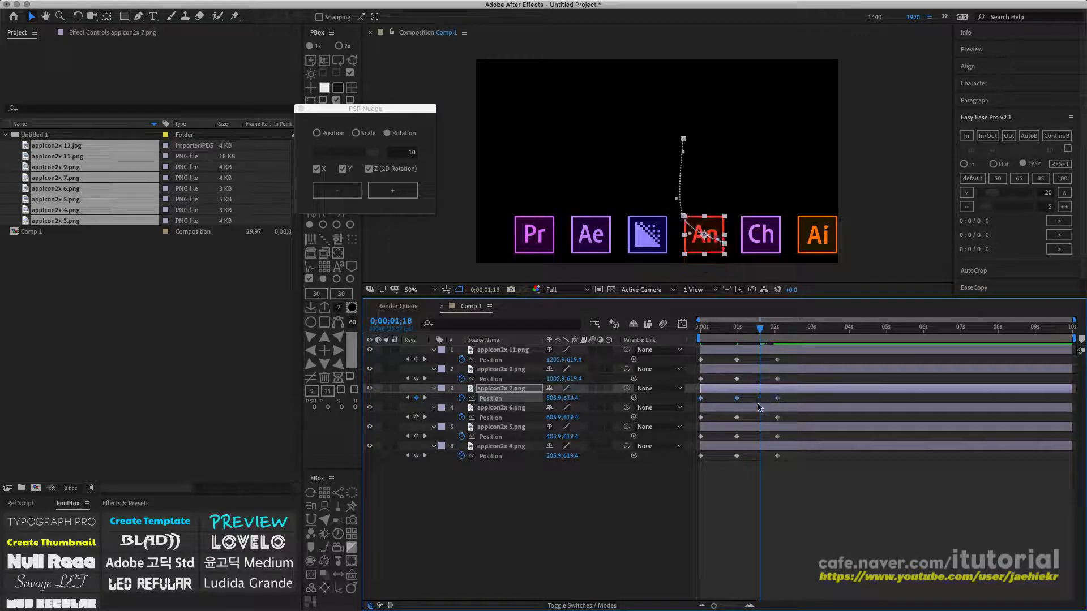
# At 0;00;02;02, try offsetting the An icon's selected Position keyframes by scrubbing Y to 671, and undo the change
pyautogui.moveTo(760, 332); pyautogui.dragTo(777, 329)
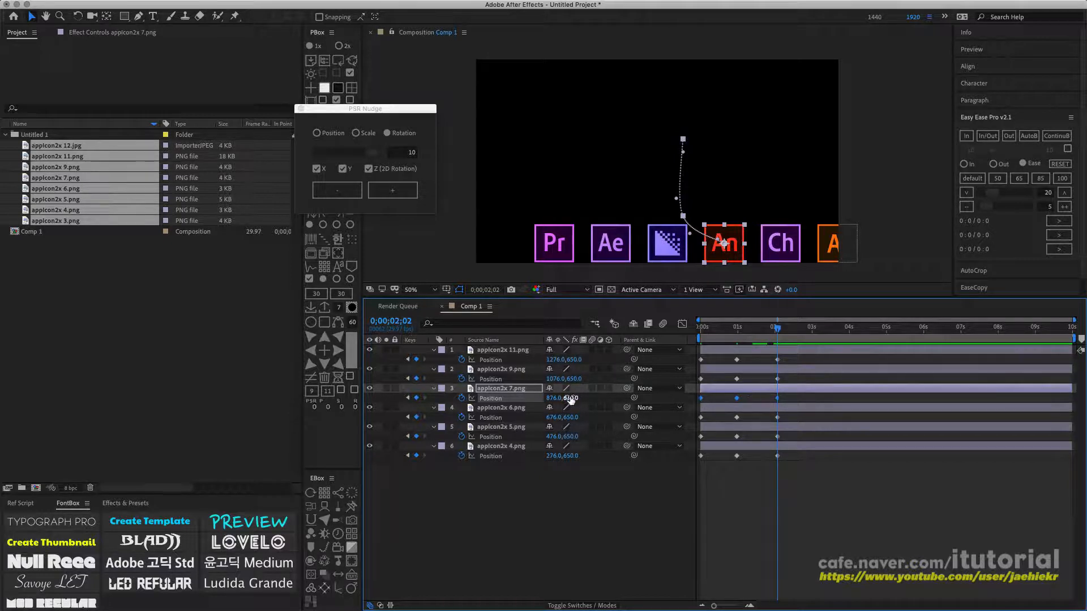
pyautogui.moveTo(577, 397); pyautogui.dragTo(538, 407)
pyautogui.press('super+z')
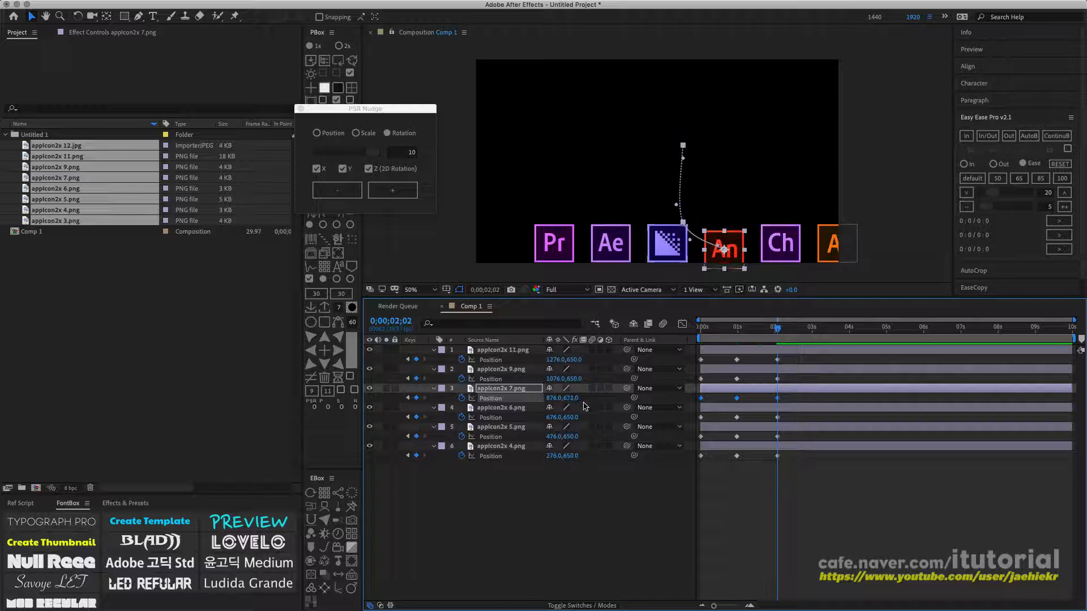
pyautogui.moveTo(570, 398)
pyautogui.mouseDown()
pyautogui.moveTo(611, 396)
pyautogui.moveTo(475, 415)
pyautogui.moveTo(601, 398)
pyautogui.moveTo(577, 403)
pyautogui.moveTo(587, 401)
pyautogui.mouseUp()
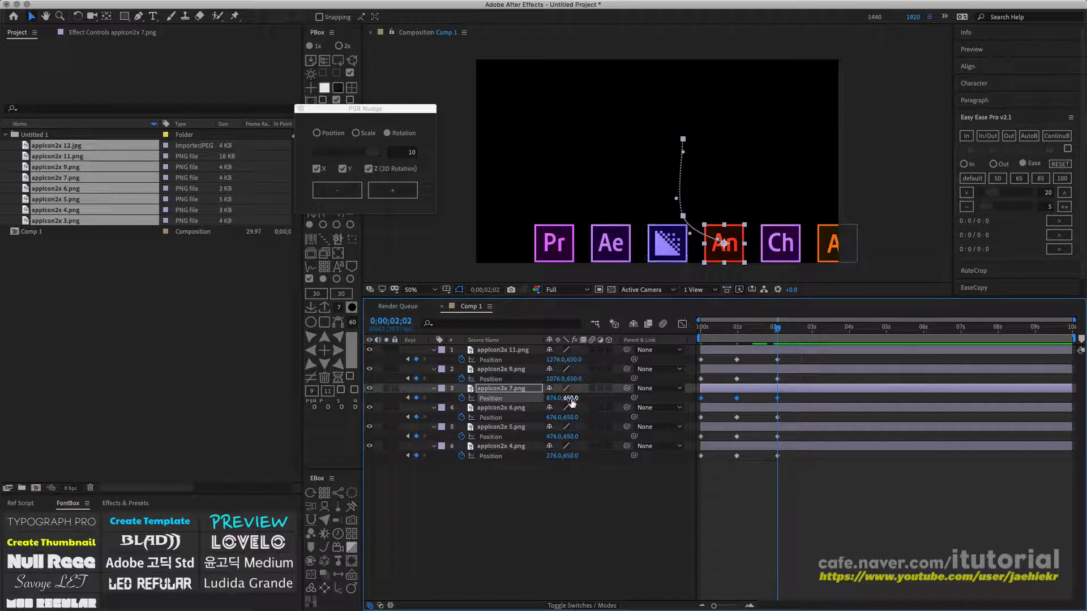
# Try entering Y 650.1 for the An icon's selected keyframes, check the motion at 0;00;01;02, and restore the previous keyframes at 0;00;02;02
pyautogui.click(571, 399)
pyautogui.click(582, 399)
pyautogui.press('Return')
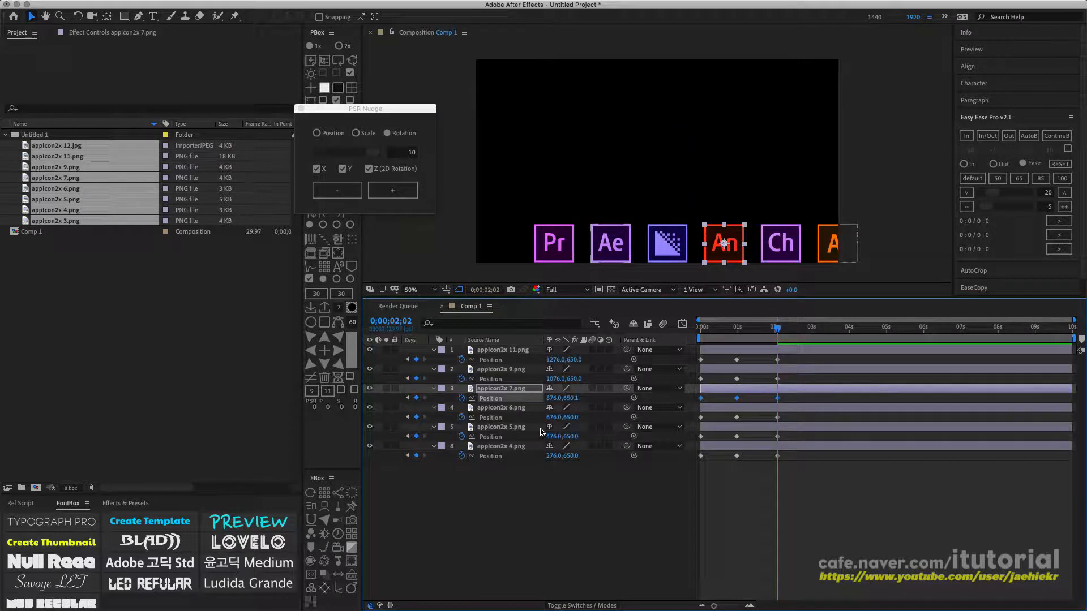
pyautogui.moveTo(777, 330); pyautogui.dragTo(740, 327)
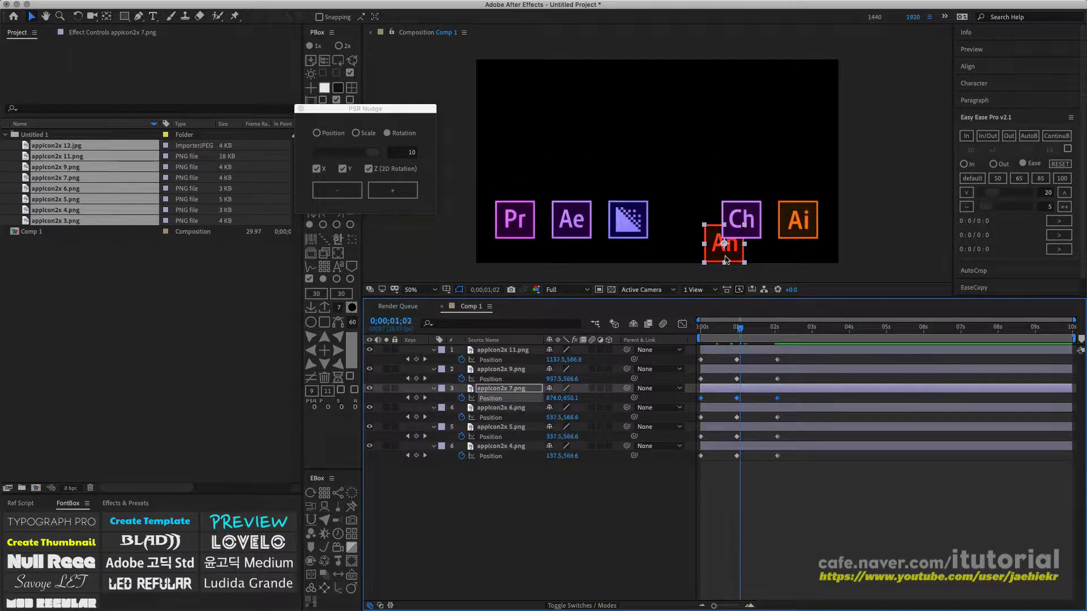
pyautogui.click(778, 328)
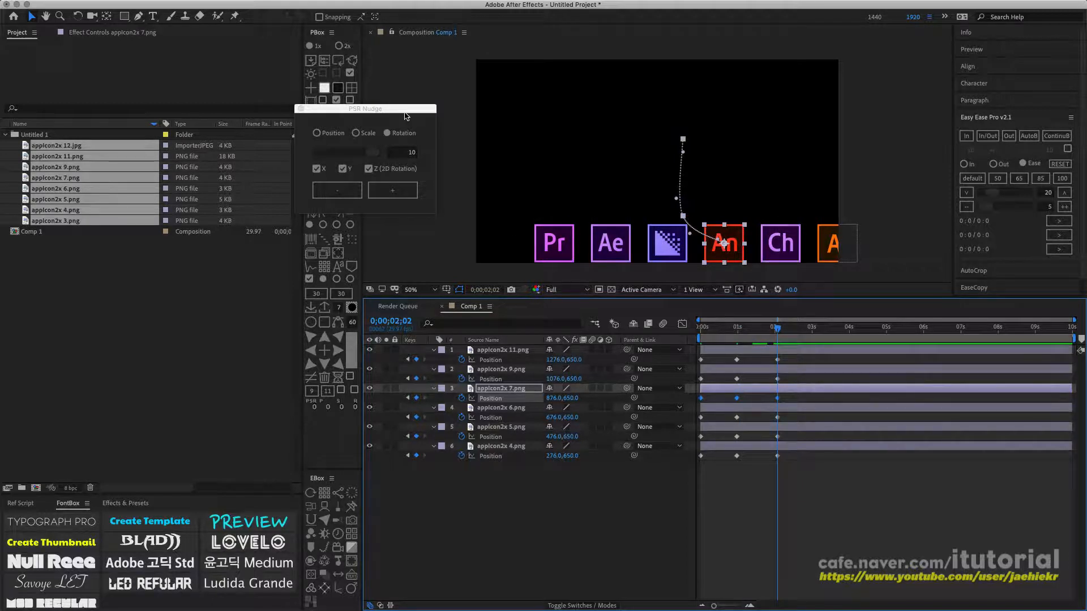
# Select only appIcon2x 7.png at 0;00;01;17 and set PSR Nudge to Position, amount 10, Y axis only
pyautogui.moveTo(404, 111); pyautogui.dragTo(422, 162)
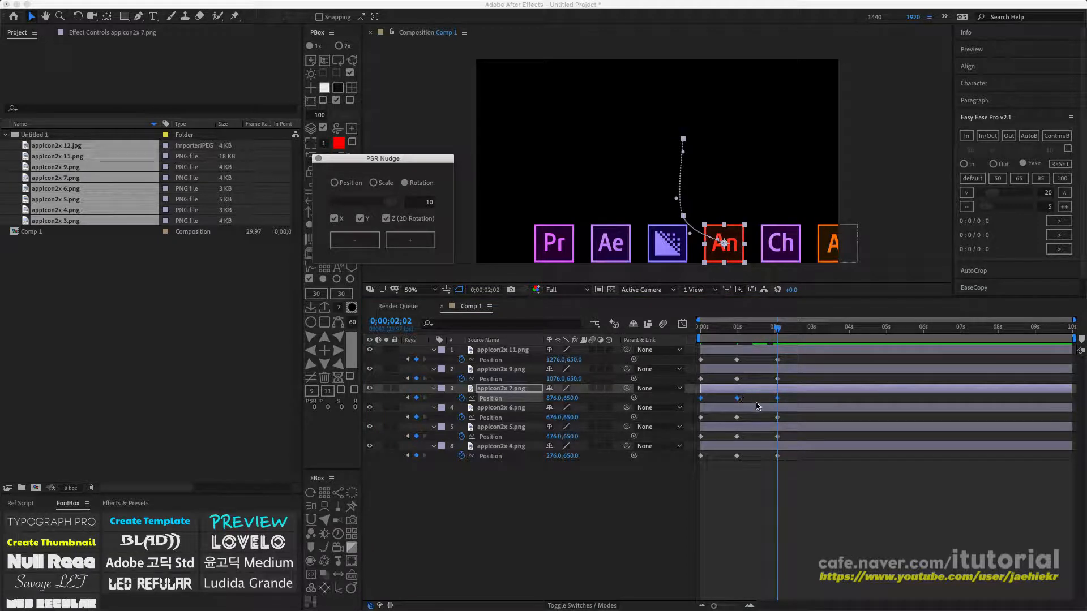
pyautogui.click(725, 402)
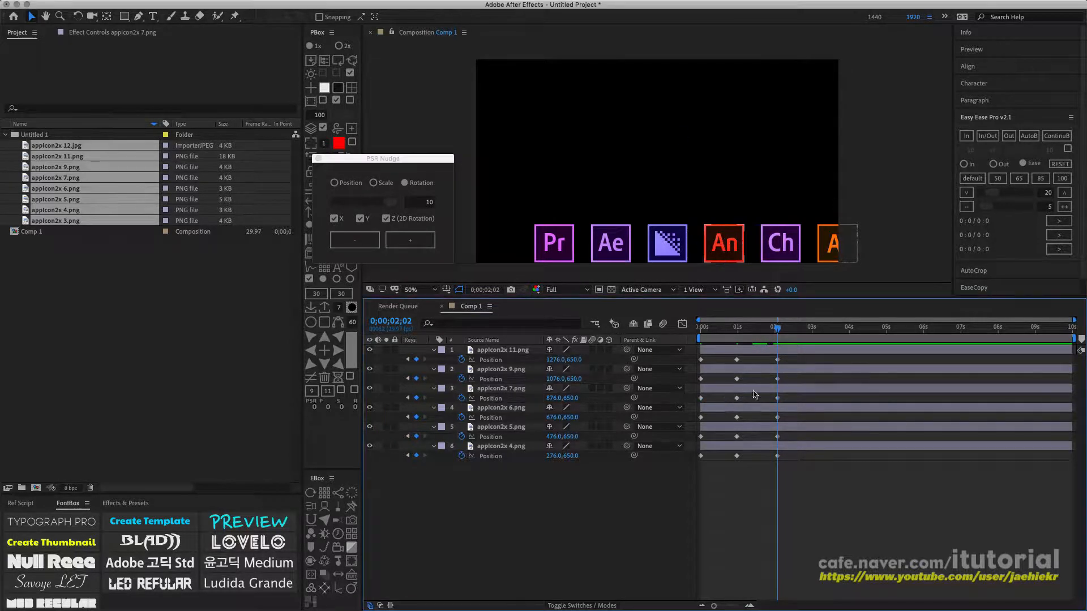
pyautogui.moveTo(769, 329); pyautogui.dragTo(758, 330)
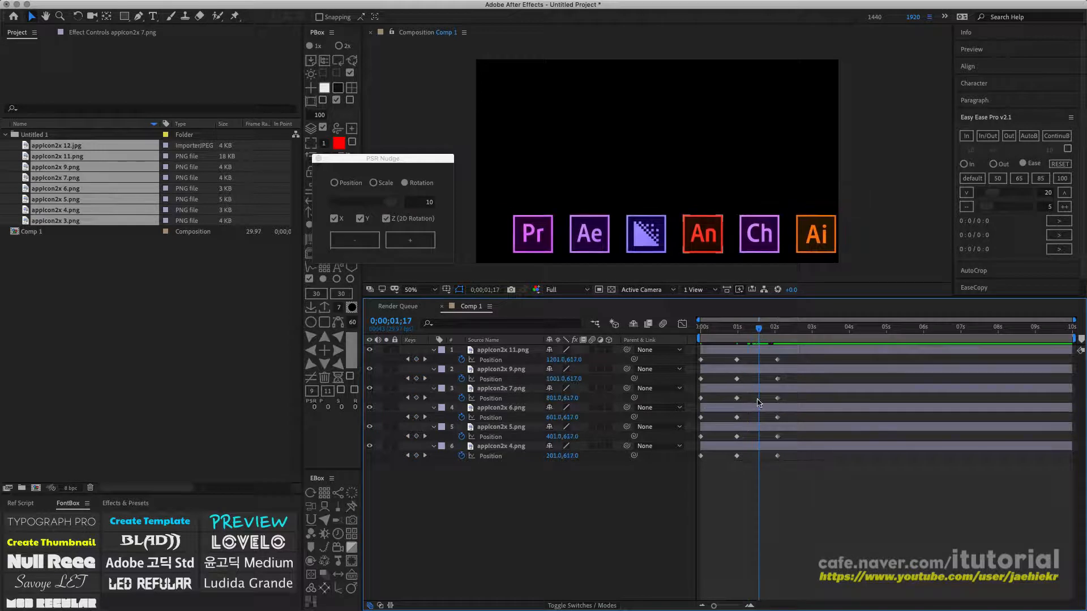
pyautogui.click(496, 390)
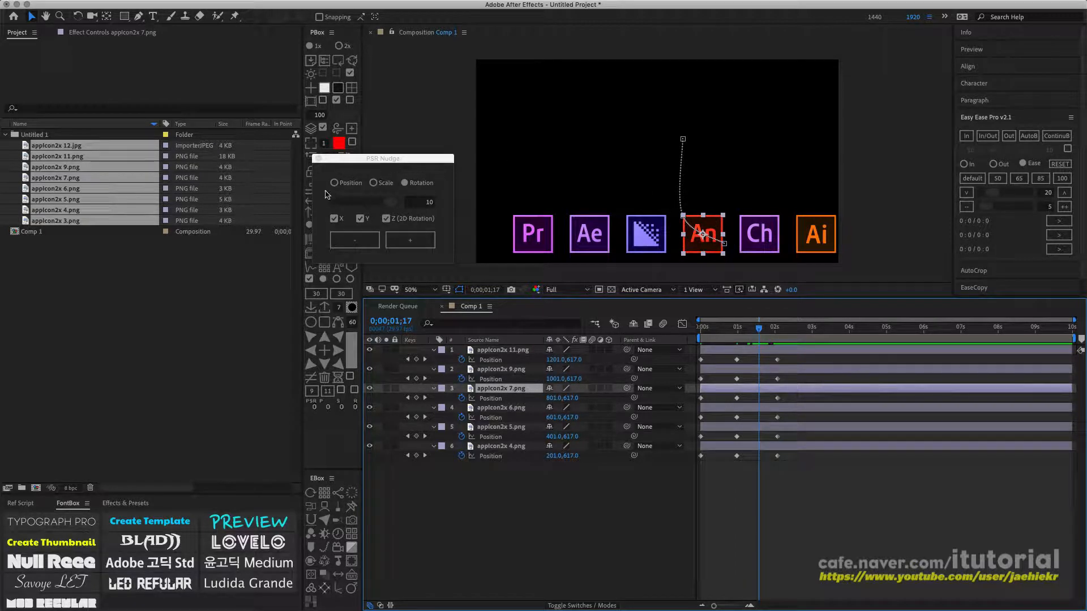
pyautogui.click(344, 183)
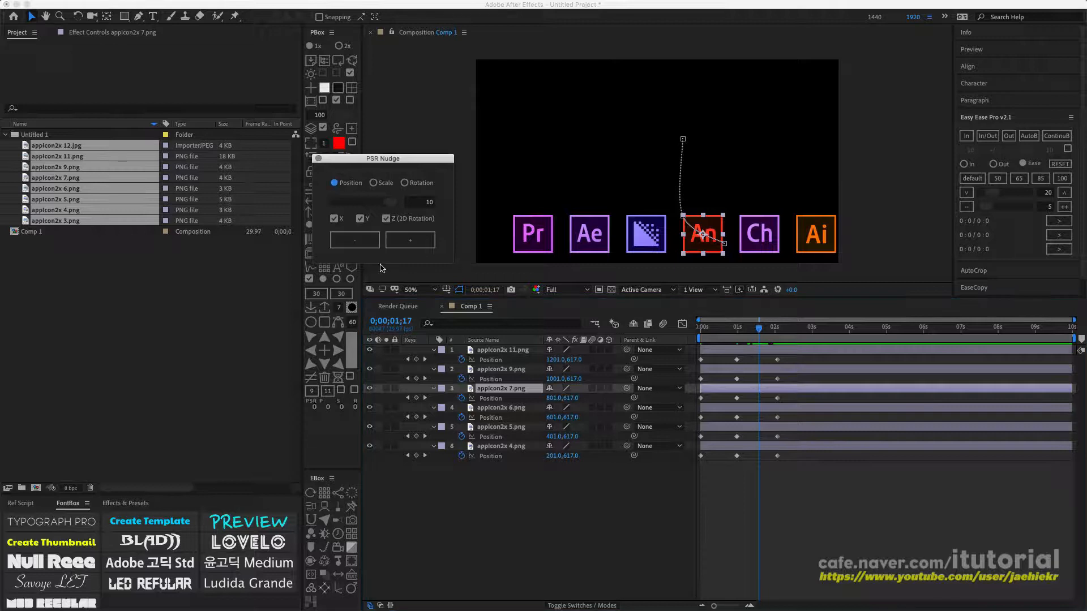
pyautogui.moveTo(390, 202)
pyautogui.mouseDown()
pyautogui.moveTo(377, 201)
pyautogui.moveTo(403, 201)
pyautogui.mouseUp()
pyautogui.click(426, 202)
pyautogui.write('10')
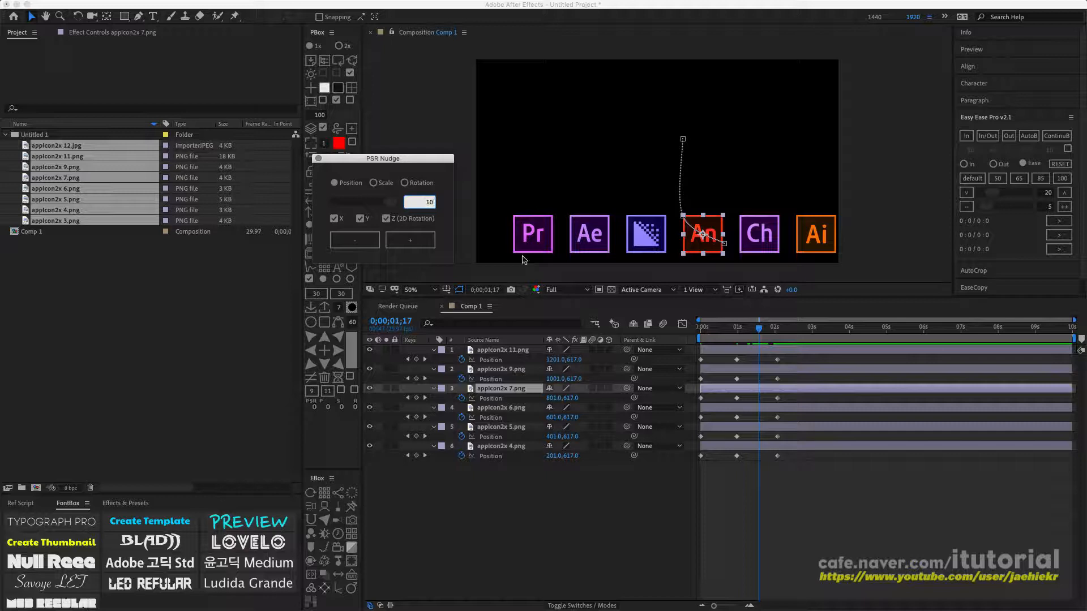
pyautogui.click(386, 218)
pyautogui.click(334, 218)
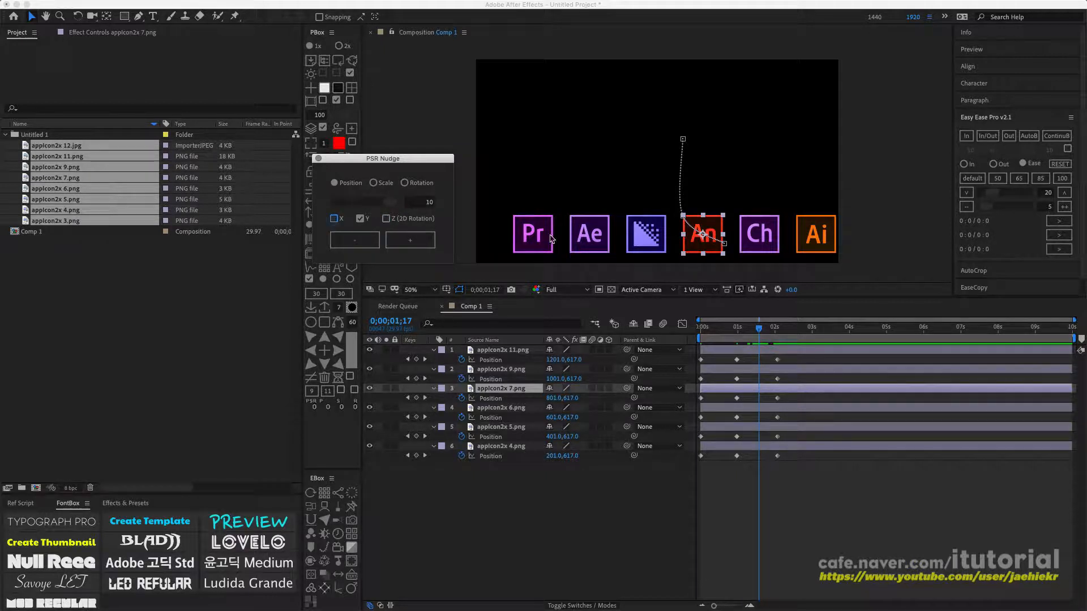
# Nudge the An icon's whole keyframed path positively on Y until its position is 657
pyautogui.click(420, 242)
pyautogui.click(420, 242)
pyautogui.click(420, 242)
pyautogui.click(420, 242)
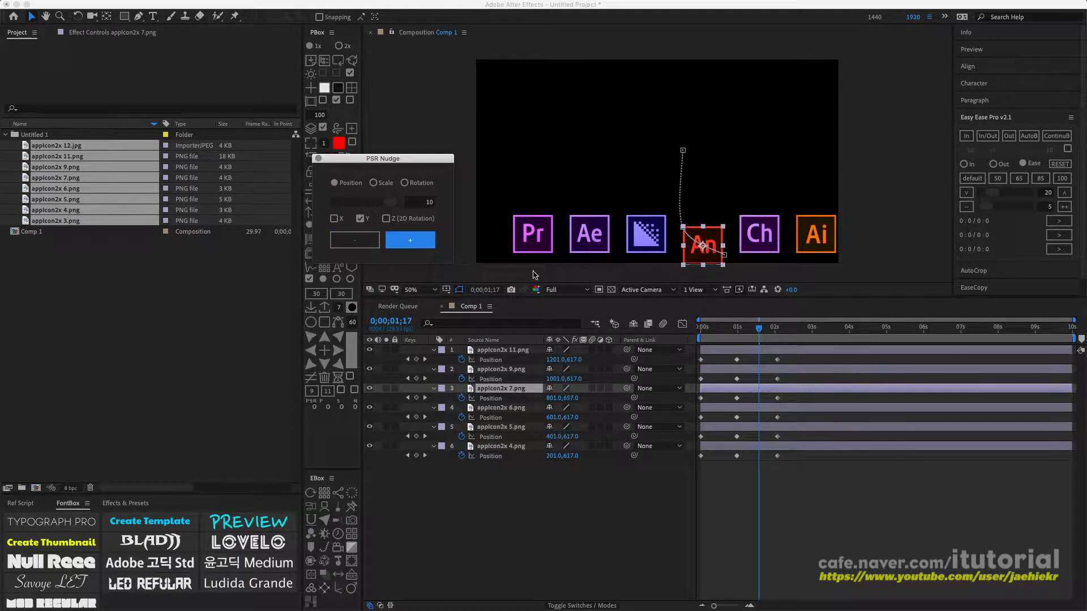
# Nudge the An icon's keyframed path negatively on Y in steps of 10 until its position is 537
pyautogui.click(367, 238)
pyautogui.click(367, 237)
pyautogui.click(367, 239)
pyautogui.click(367, 239)
pyautogui.click(369, 241)
pyautogui.click(368, 241)
pyautogui.click(370, 245)
pyautogui.click(370, 245)
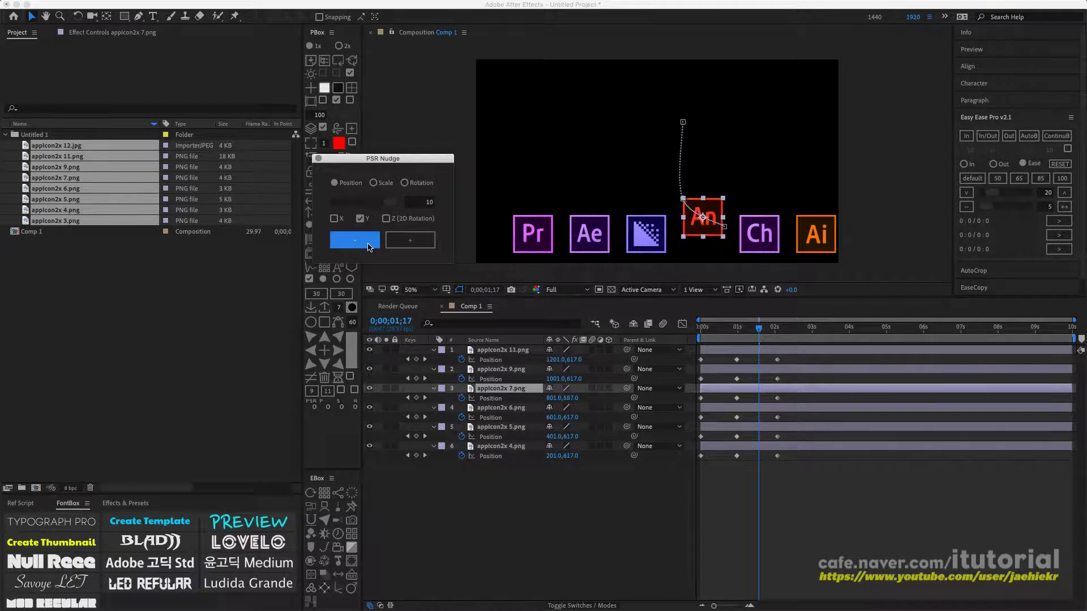
pyautogui.click(368, 246)
pyautogui.click(369, 246)
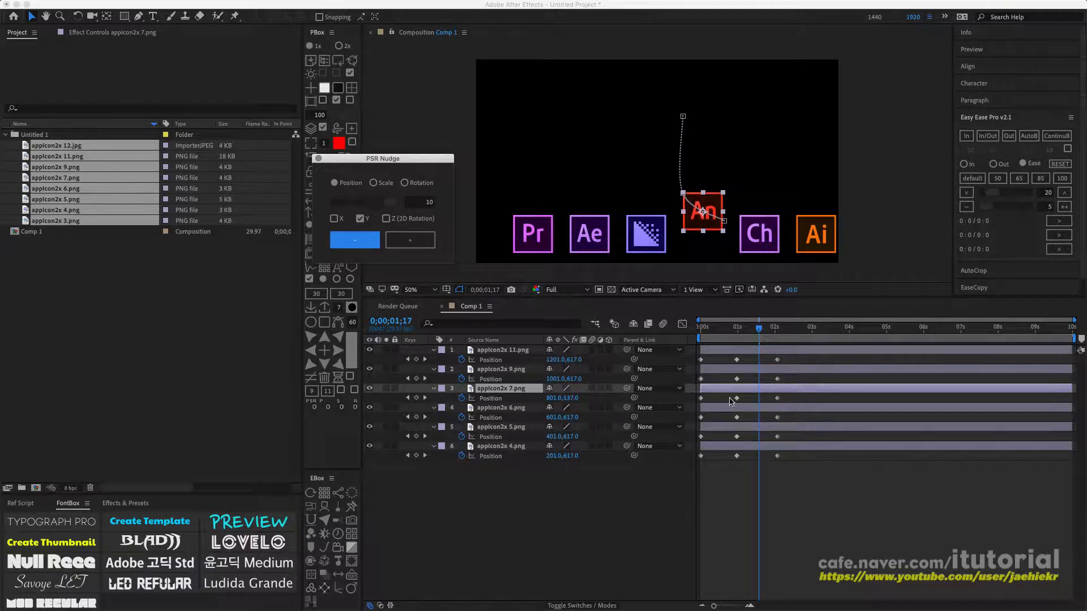
# Nudge the An icon's path three more steps of -10 on Y and three steps back to 537
pyautogui.click(362, 242)
pyautogui.click(362, 242)
pyautogui.click(362, 242)
pyautogui.click(412, 242)
pyautogui.click(413, 242)
pyautogui.click(412, 243)
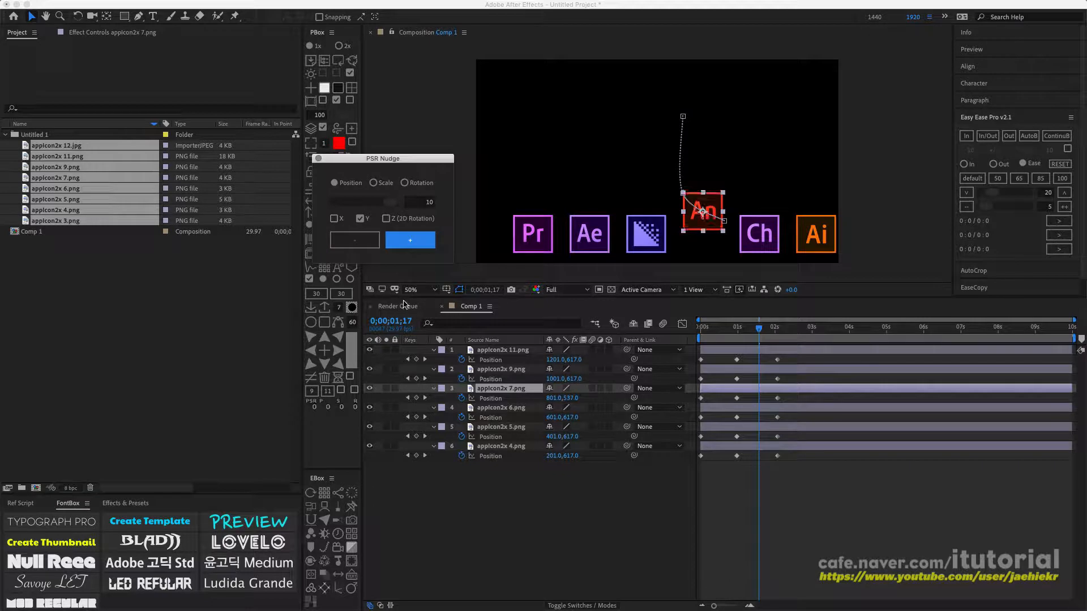
# Set the nudge amount to 2 and fine-nudge the An icon's path positively and negatively on Y, ending at 539
pyautogui.moveTo(391, 203); pyautogui.dragTo(347, 203)
pyautogui.click(410, 241)
pyautogui.click(411, 242)
pyautogui.click(414, 242)
pyautogui.click(416, 243)
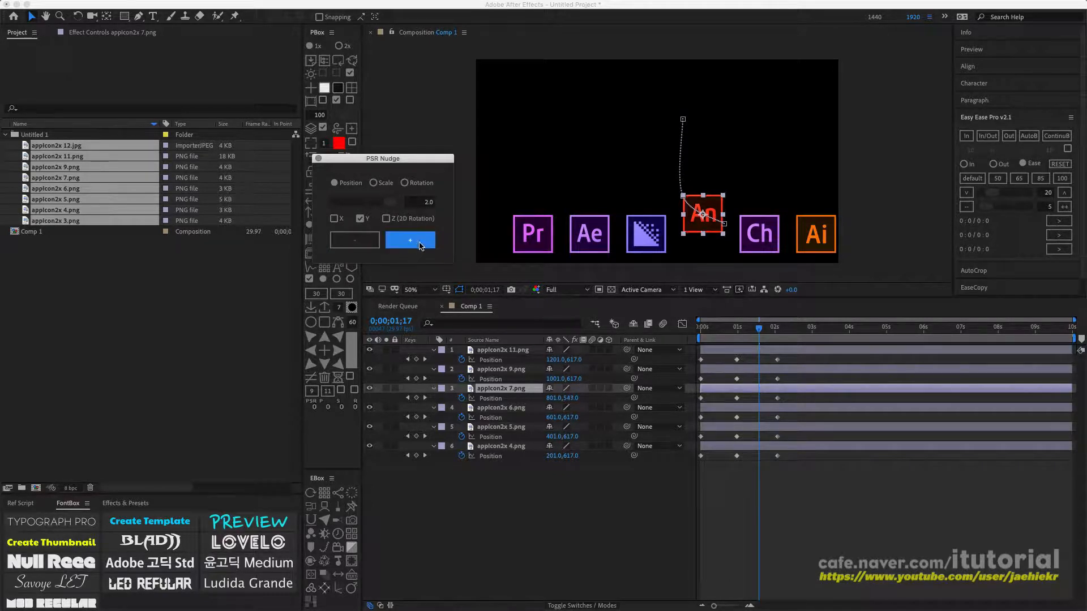
pyautogui.click(369, 242)
pyautogui.click(371, 243)
pyautogui.click(370, 243)
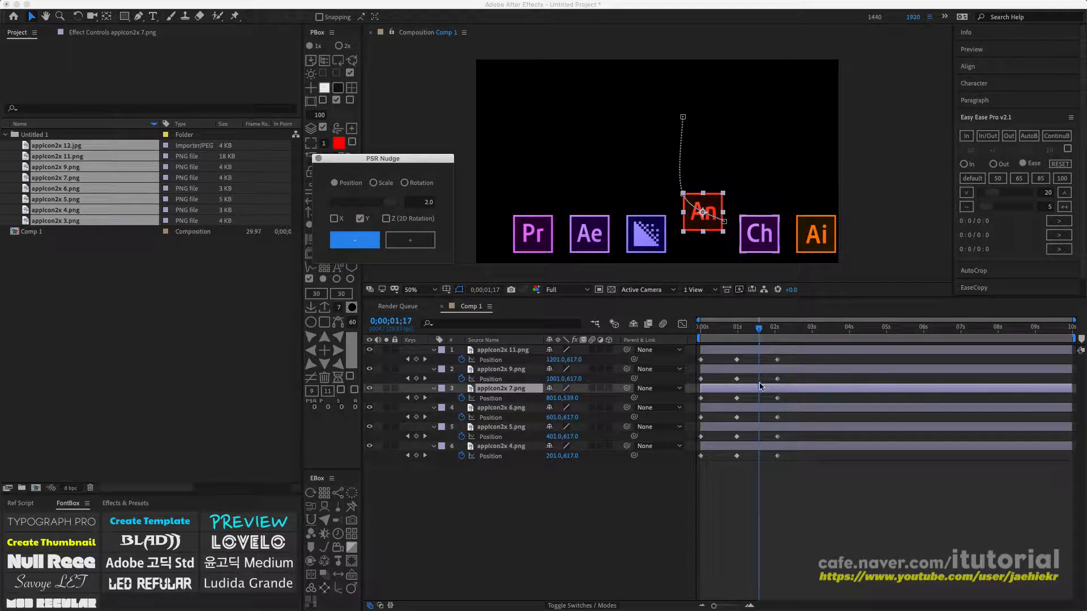
# Select the Position keyframes of all six icons, set the nudge amount to 10, and nudge them by +40 in total on Y
pyautogui.moveTo(538, 485); pyautogui.dragTo(479, 347)
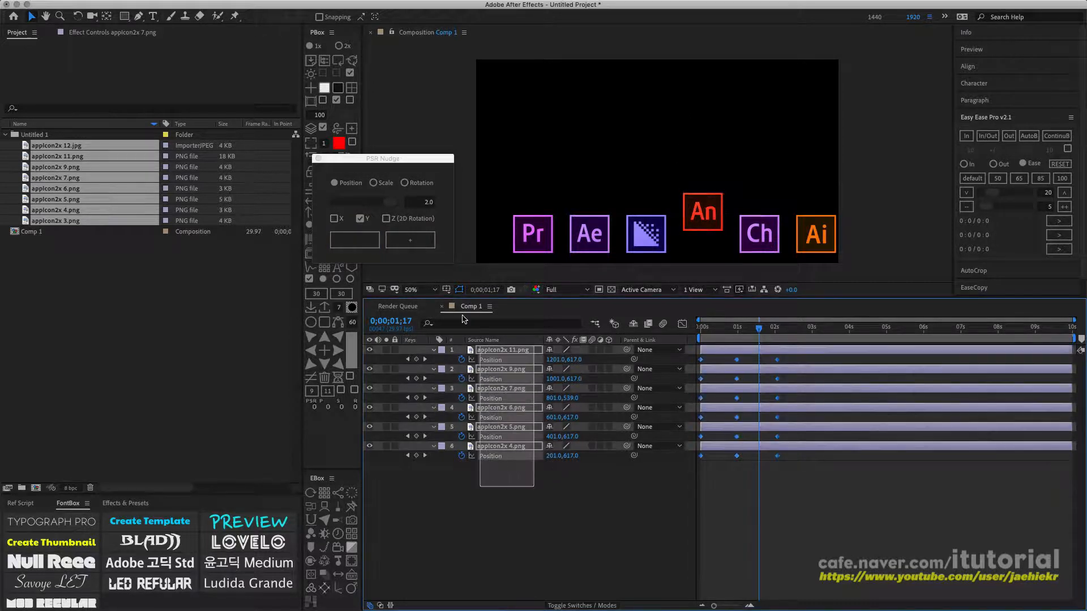
pyautogui.click(418, 202)
pyautogui.write('10')
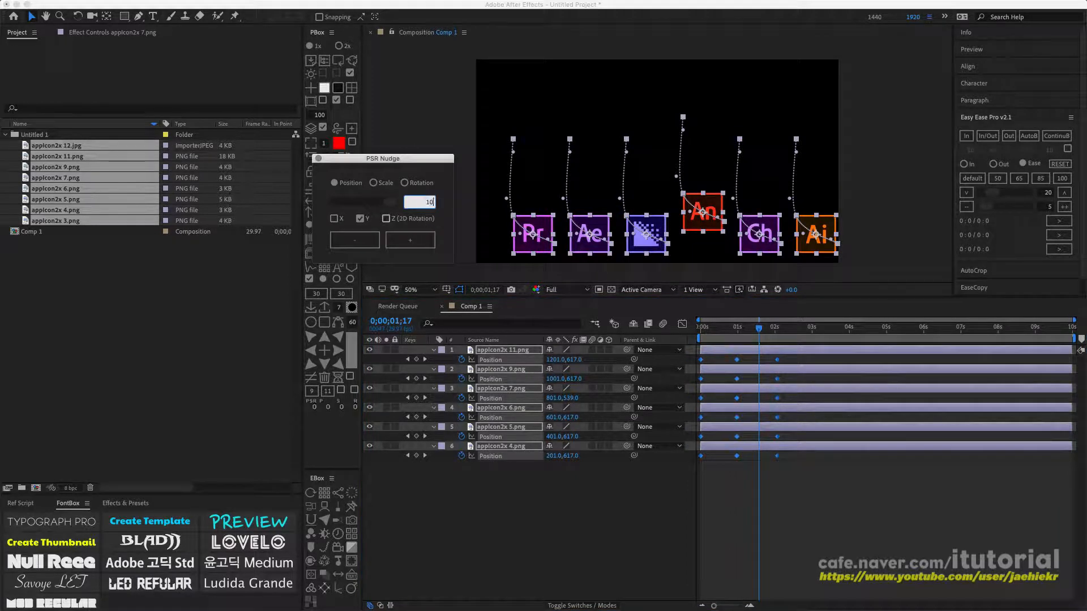
pyautogui.press('Return')
pyautogui.click(415, 237)
pyautogui.click(416, 237)
pyautogui.click(416, 236)
pyautogui.click(416, 237)
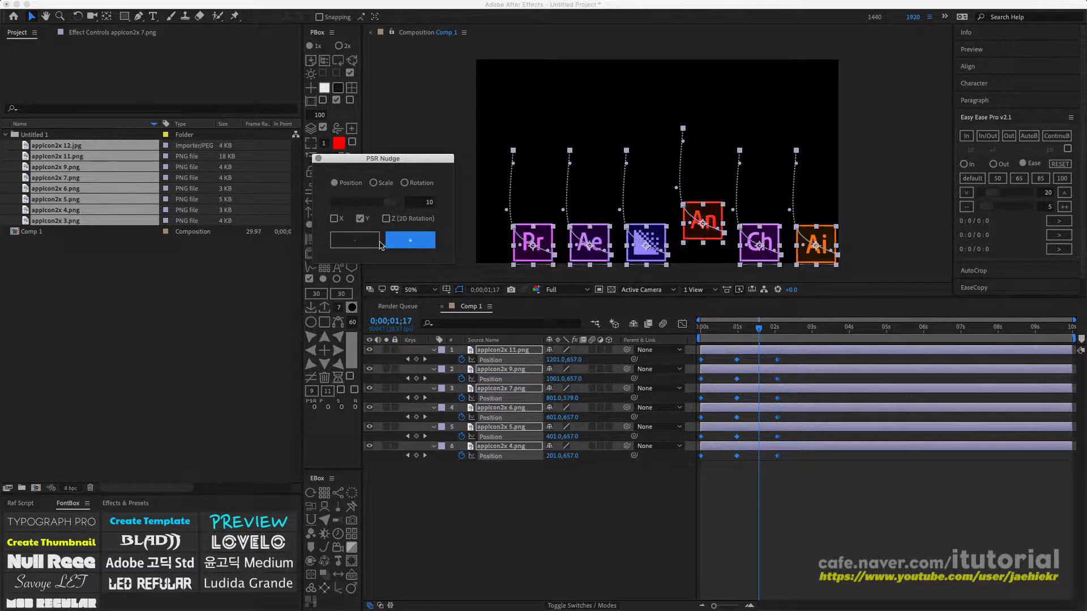
# Nudge the position paths of all six icons by -40 in total on Y in steps of 10
pyautogui.click(377, 242)
pyautogui.click(377, 242)
pyautogui.click(377, 242)
pyautogui.click(377, 242)
# Switch the nudge axis from Y to X and nudge the six icons' paths by +50 in steps of 10
pyautogui.click(334, 219)
pyautogui.click(360, 219)
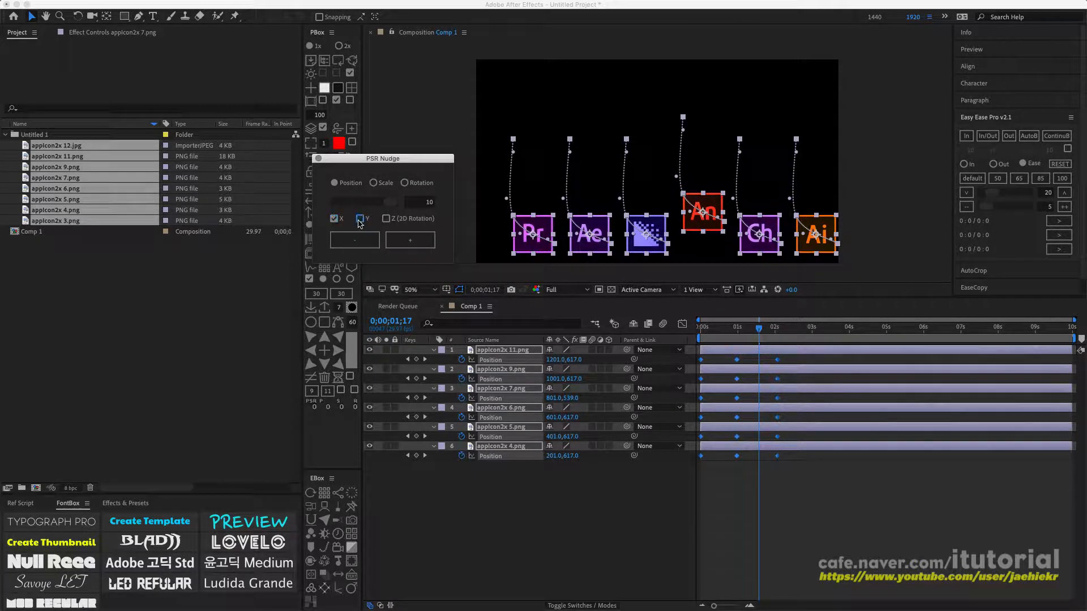
pyautogui.click(406, 240)
pyautogui.click(407, 241)
pyautogui.click(406, 240)
pyautogui.click(406, 240)
pyautogui.click(406, 241)
# Nudge the six icons' paths by -70 on X, ending with appIcon2x 11.png at X 1181
pyautogui.click(364, 243)
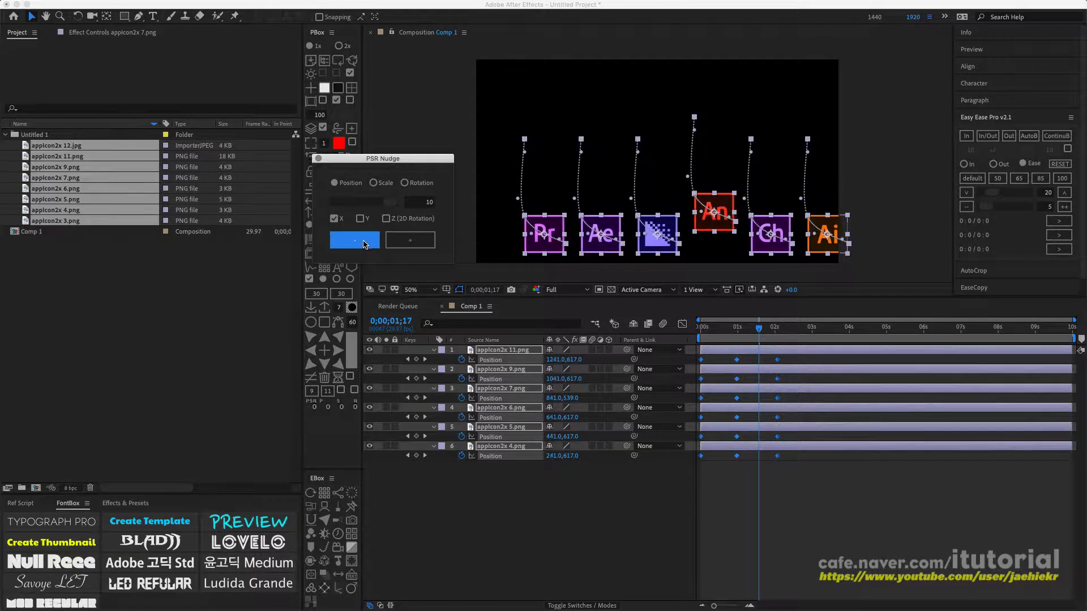
pyautogui.click(355, 240)
pyautogui.click(354, 240)
pyautogui.click(355, 240)
pyautogui.click(355, 240)
pyautogui.click(355, 240)
pyautogui.click(355, 240)
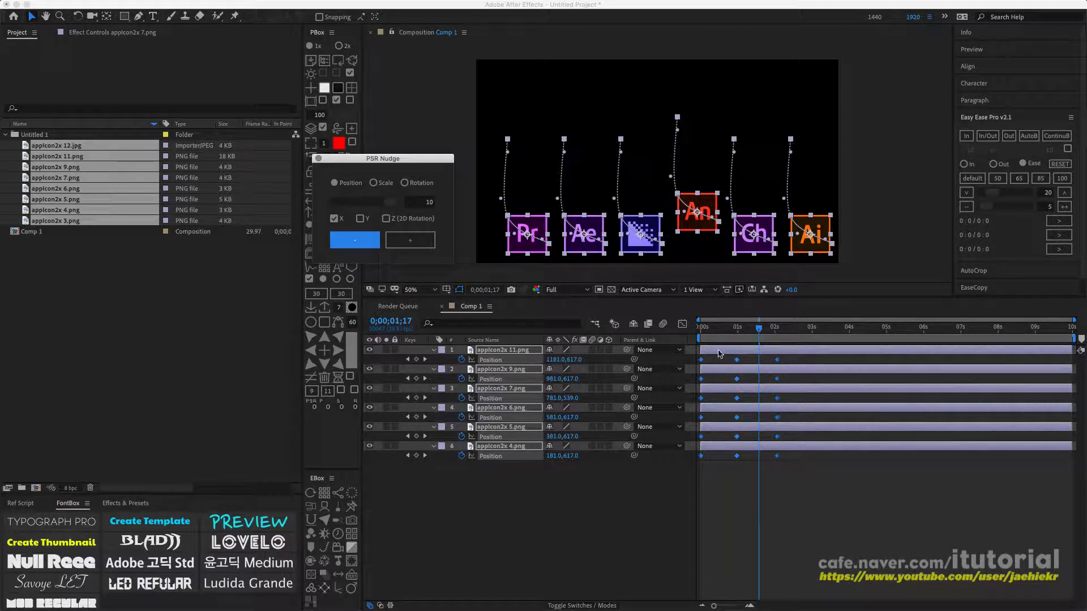
# Apply a 65 ease to all Position keyframes and reshape the speed curve into the last keyframes in the graph editor
pyautogui.moveTo(792, 360); pyautogui.dragTo(668, 479)
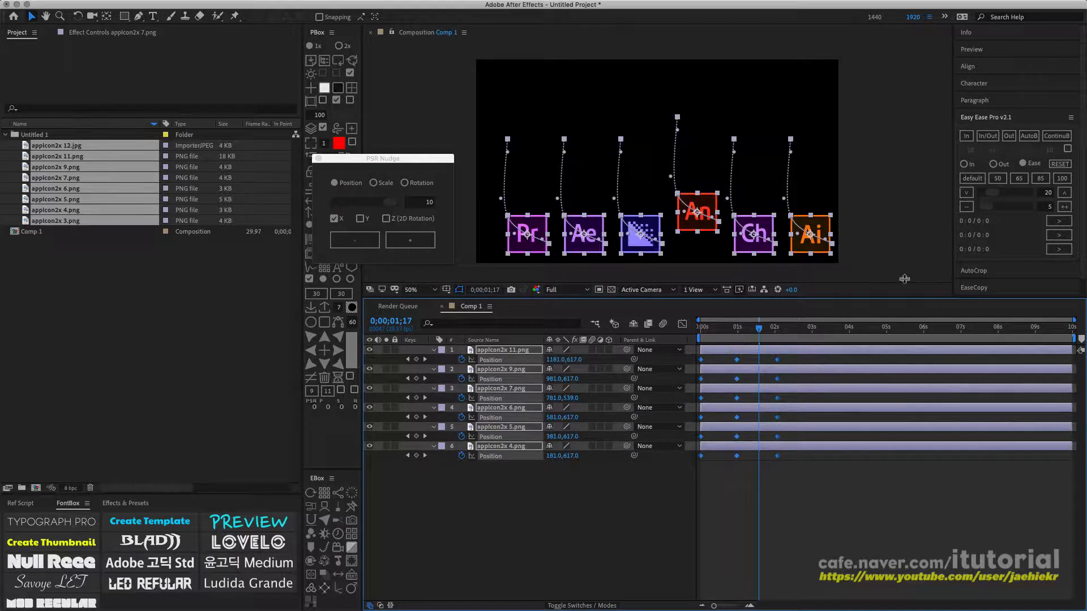
pyautogui.click(1019, 178)
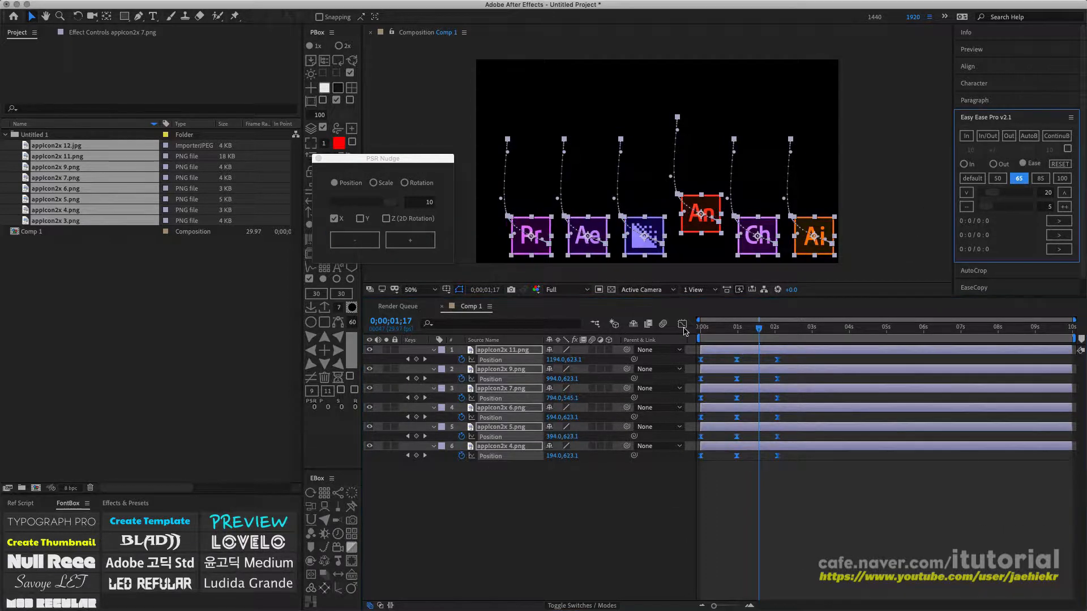
pyautogui.click(682, 323)
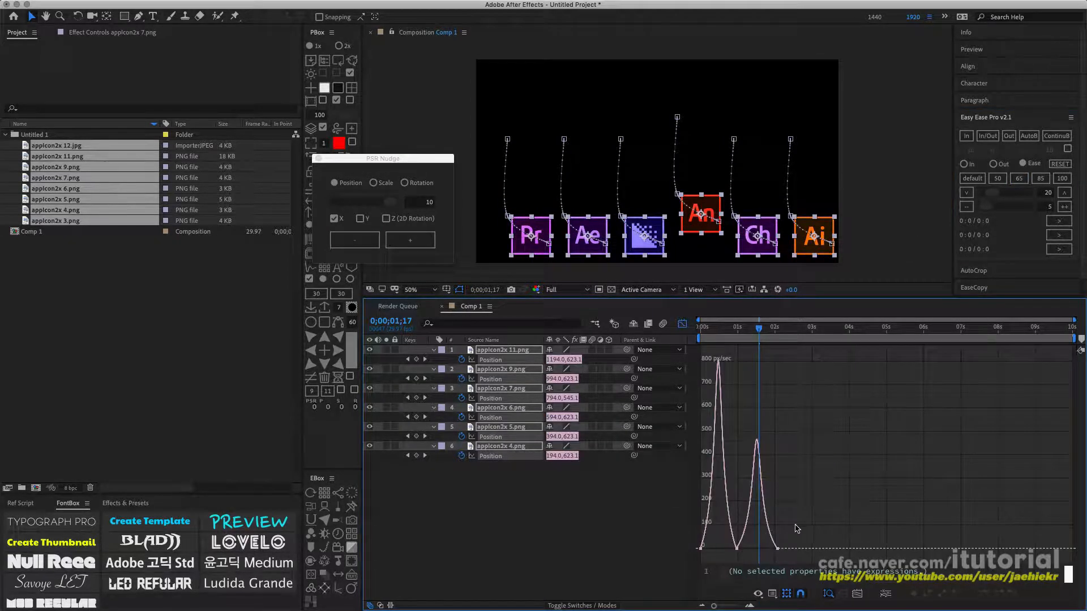
pyautogui.moveTo(798, 517); pyautogui.dragTo(750, 545)
pyautogui.click(682, 324)
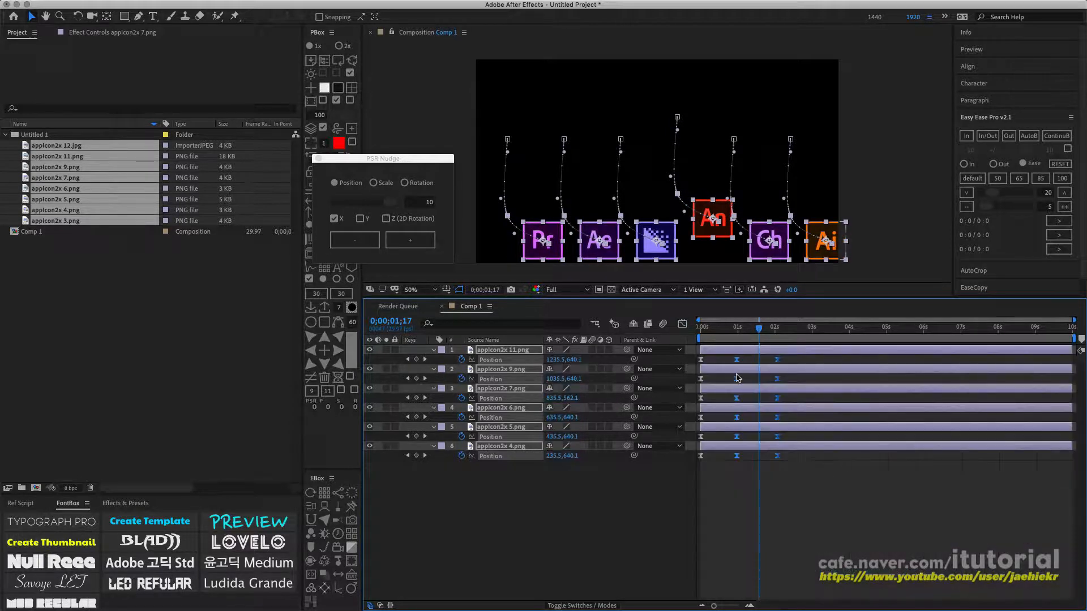
# Nudge the eased paths +50 and -50 on X, then with Y also enabled -70 and +30 on both axes
pyautogui.click(419, 242)
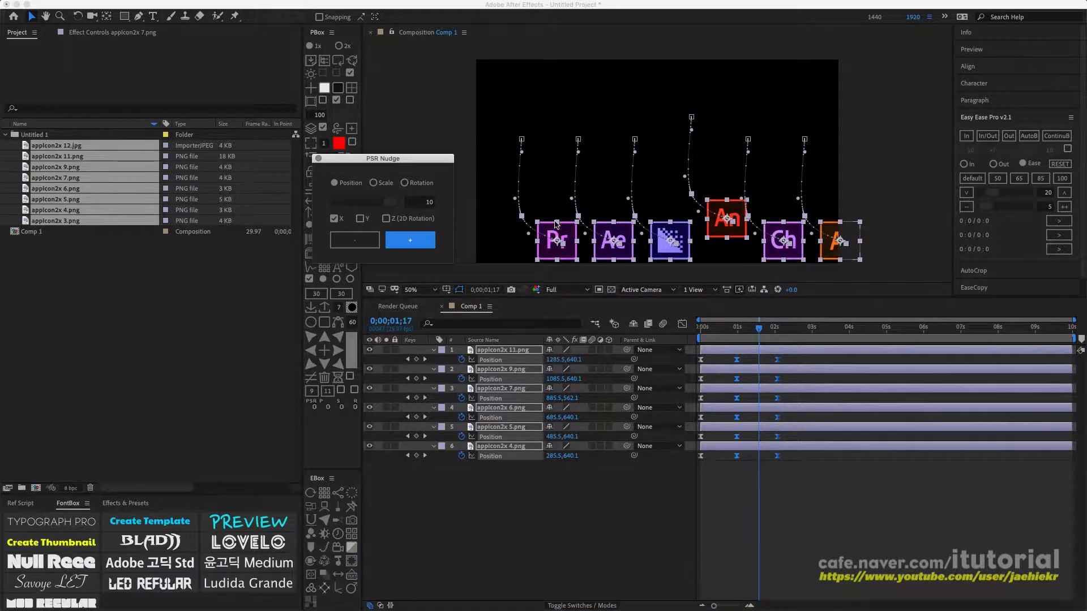
pyautogui.click(369, 239)
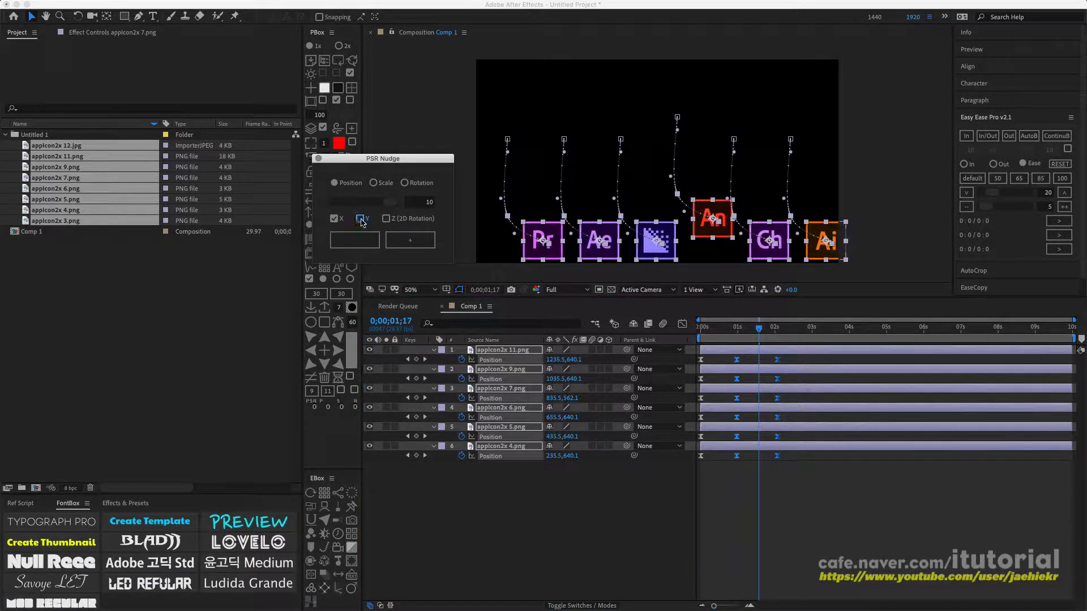
pyautogui.click(360, 218)
pyautogui.click(372, 240)
pyautogui.click(375, 240)
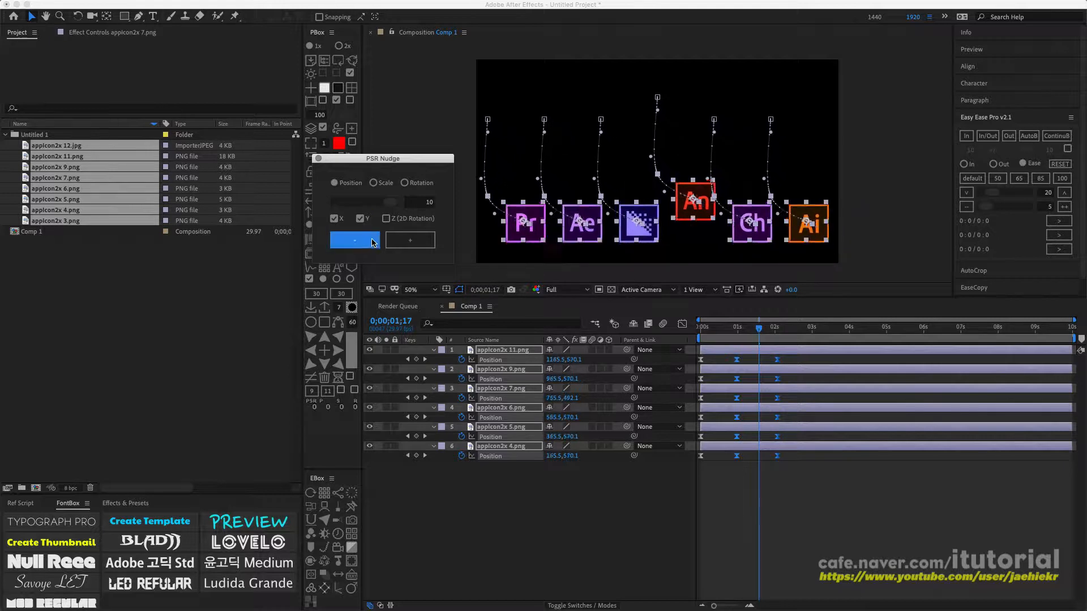
pyautogui.click(407, 243)
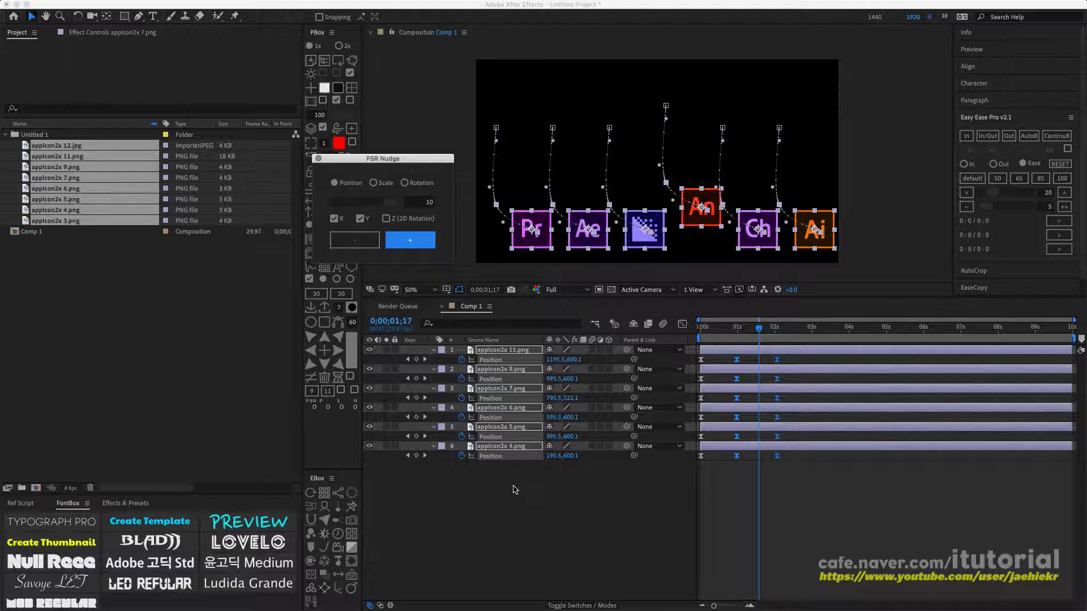
# Move the PSR Nudge window over the project list, clear of the PBox tools, and deselect all icon layers
pyautogui.click(520, 487)
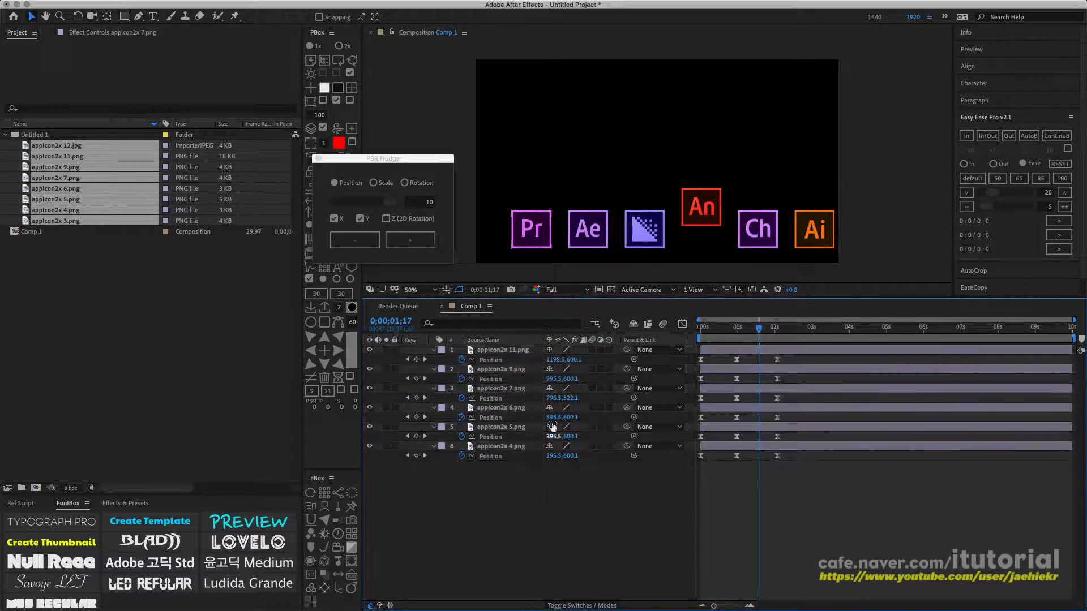
pyautogui.click(514, 351)
pyautogui.moveTo(518, 483); pyautogui.dragTo(468, 346)
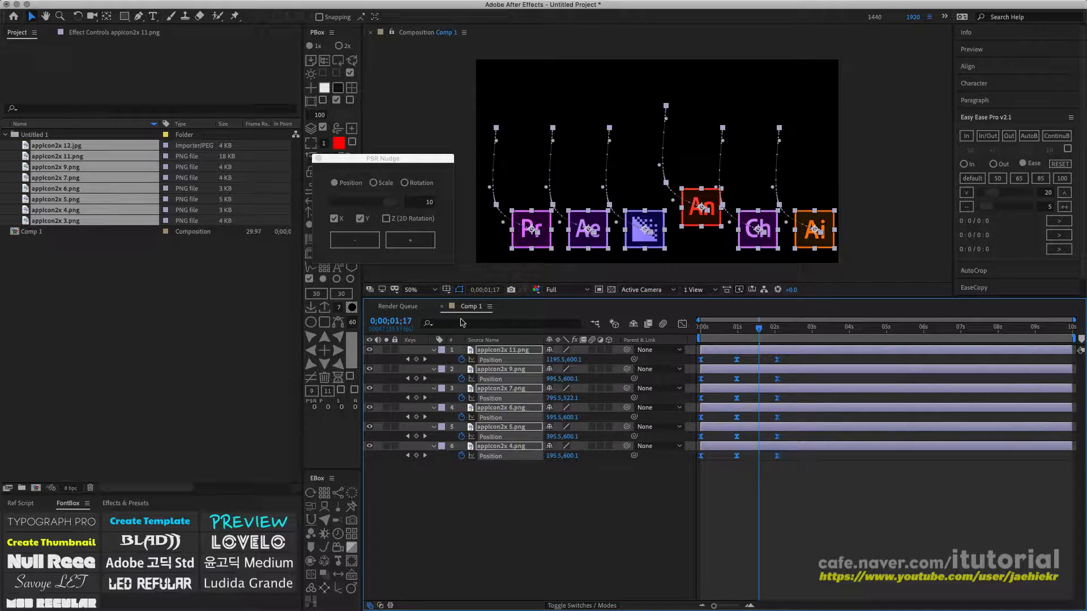
pyautogui.moveTo(395, 165); pyautogui.dragTo(203, 252)
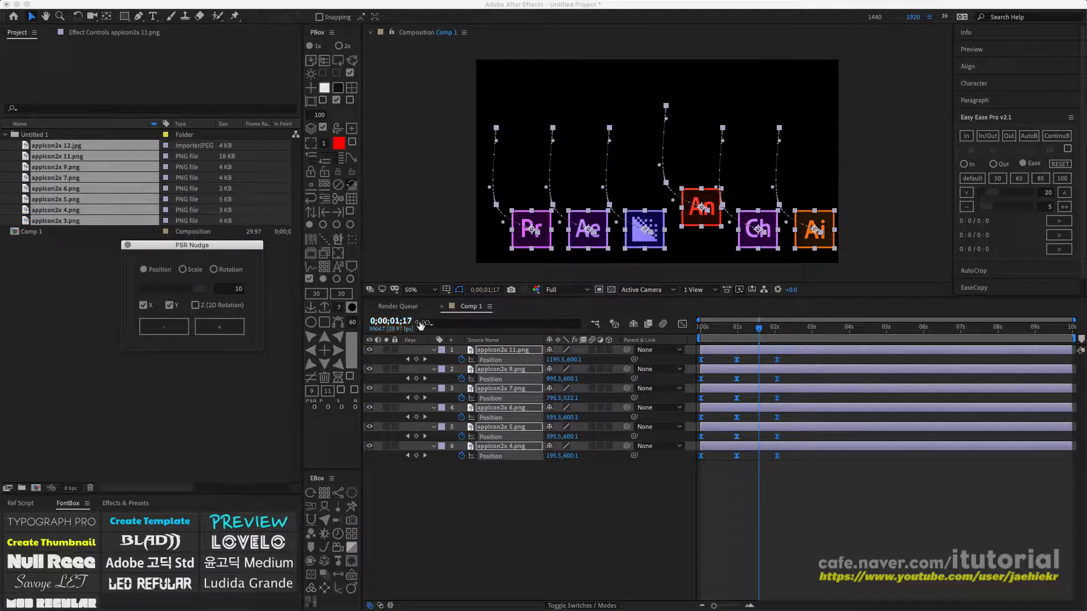
pyautogui.click(489, 491)
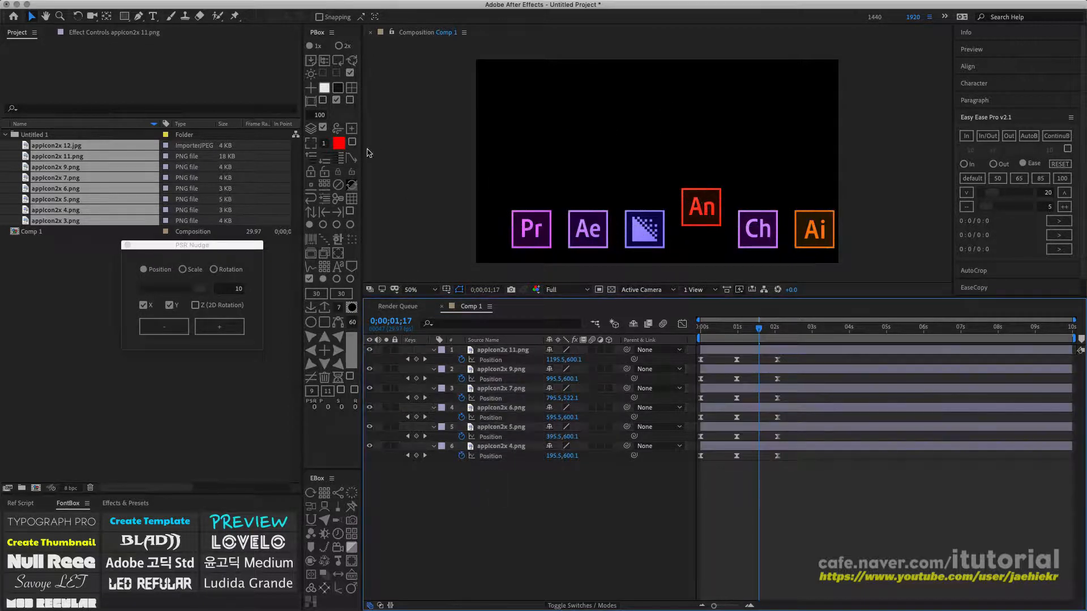
# Add a null object to Comp 1 and parent all six icon layers to it
pyautogui.click(313, 99)
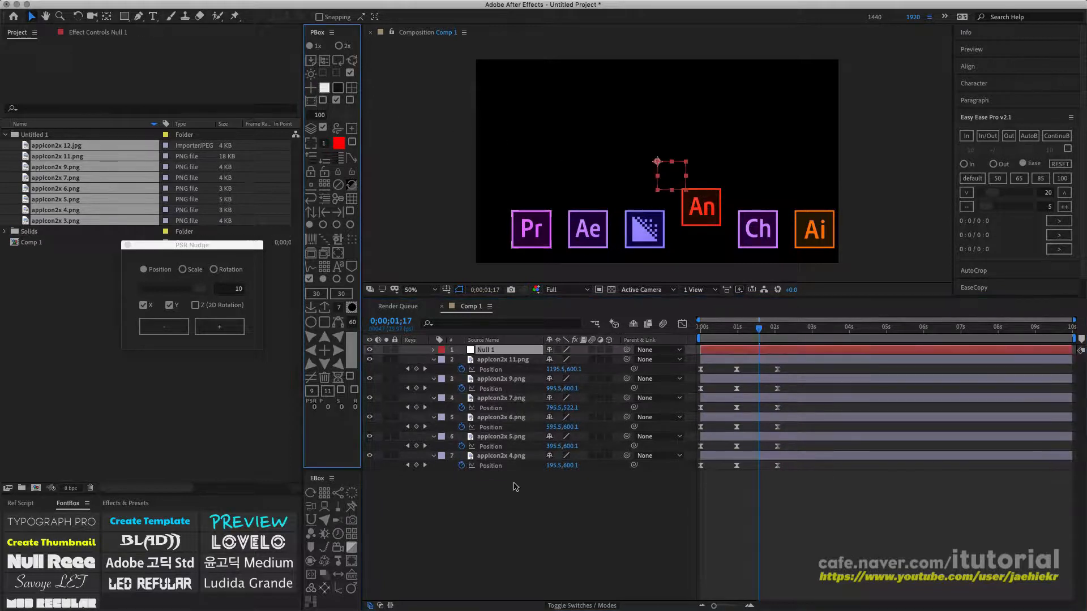
pyautogui.moveTo(523, 497); pyautogui.dragTo(488, 357)
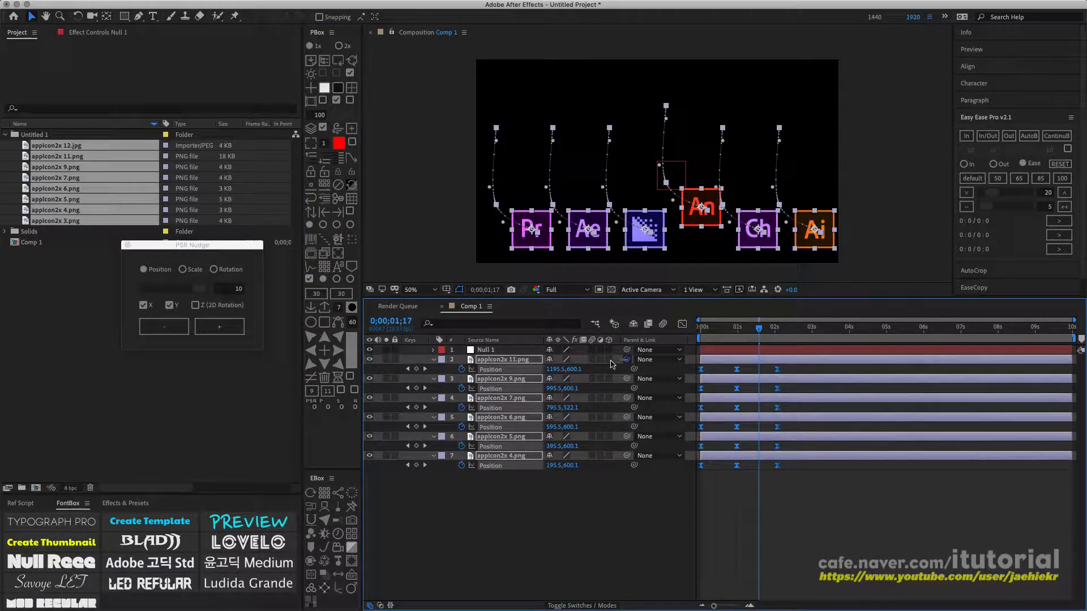
pyautogui.moveTo(626, 360); pyautogui.dragTo(490, 350)
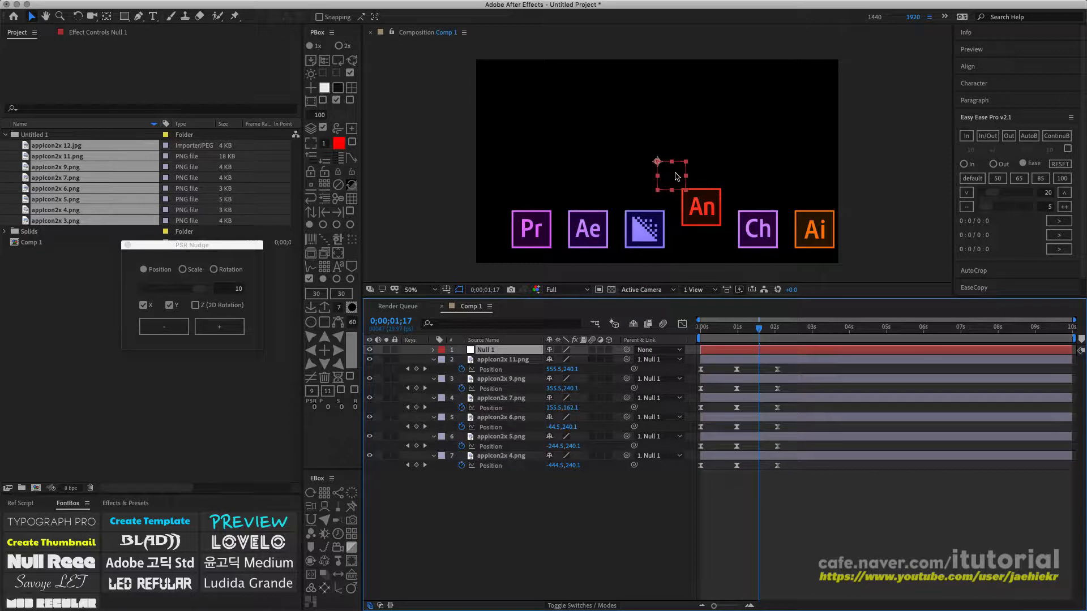
# Show the null's Position and move the null with its parented icons up to about 610, 248
pyautogui.moveTo(677, 177)
pyautogui.mouseDown()
pyautogui.moveTo(659, 184)
pyautogui.moveTo(650, 170)
pyautogui.moveTo(659, 172)
pyautogui.mouseUp()
pyautogui.click(510, 355)
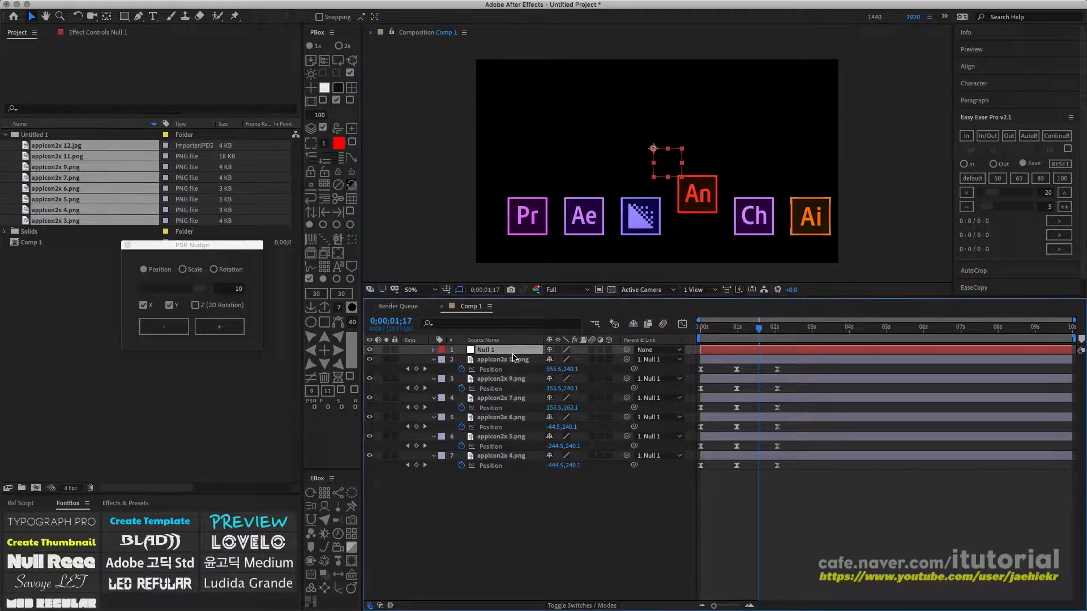
pyautogui.press('p')
pyautogui.click(662, 165)
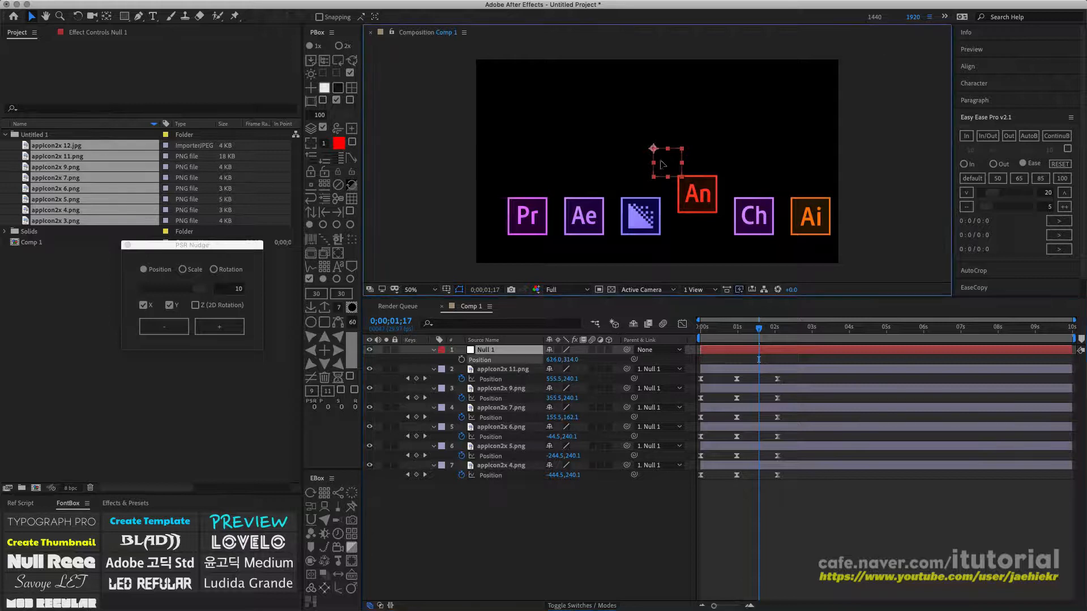
pyautogui.moveTo(663, 164); pyautogui.dragTo(658, 146)
# Delete the null object and all six icon layers from Comp 1
pyautogui.click(504, 353)
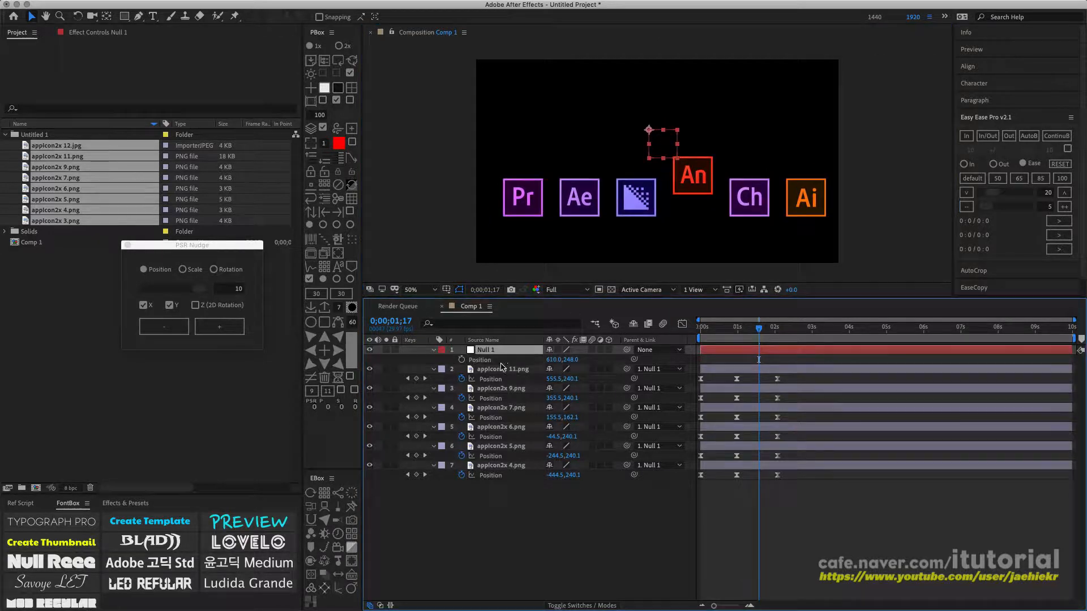
pyautogui.press('Delete')
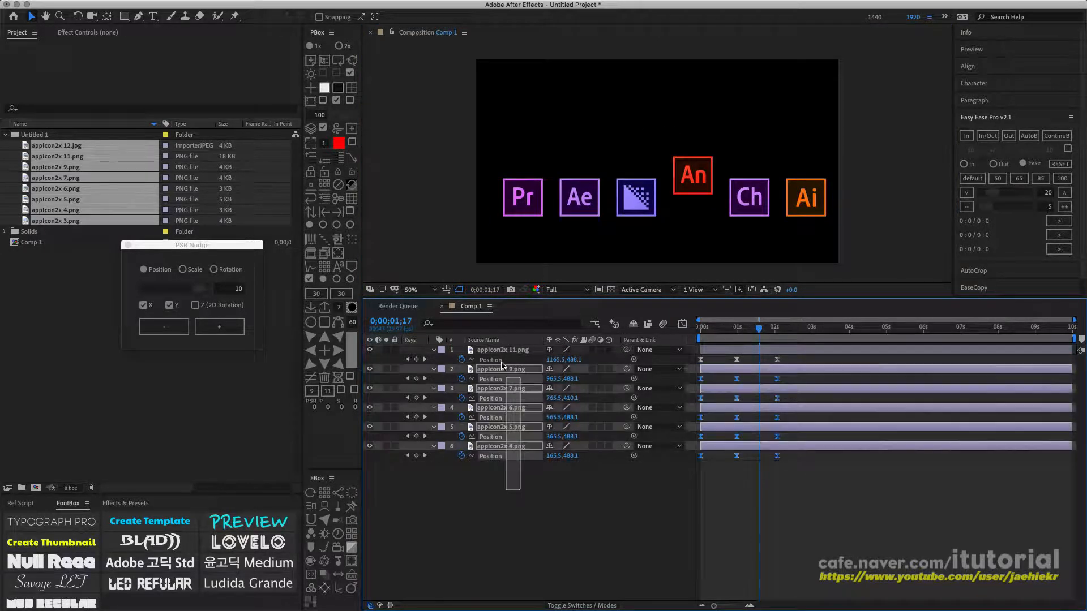
pyautogui.moveTo(523, 495); pyautogui.dragTo(475, 346)
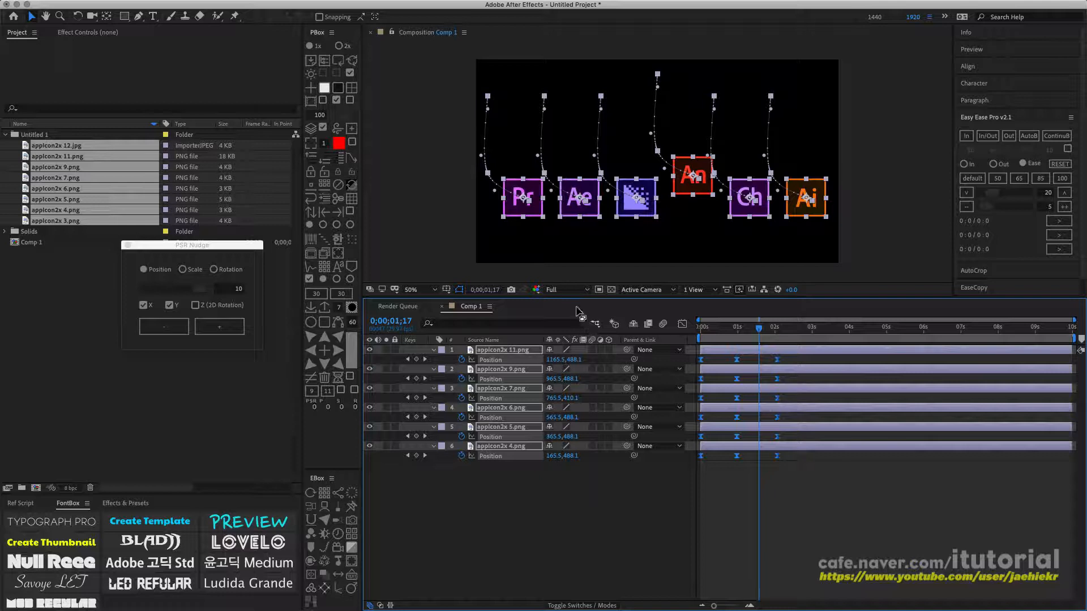
pyautogui.moveTo(509, 497); pyautogui.dragTo(477, 335)
pyautogui.press('Delete')
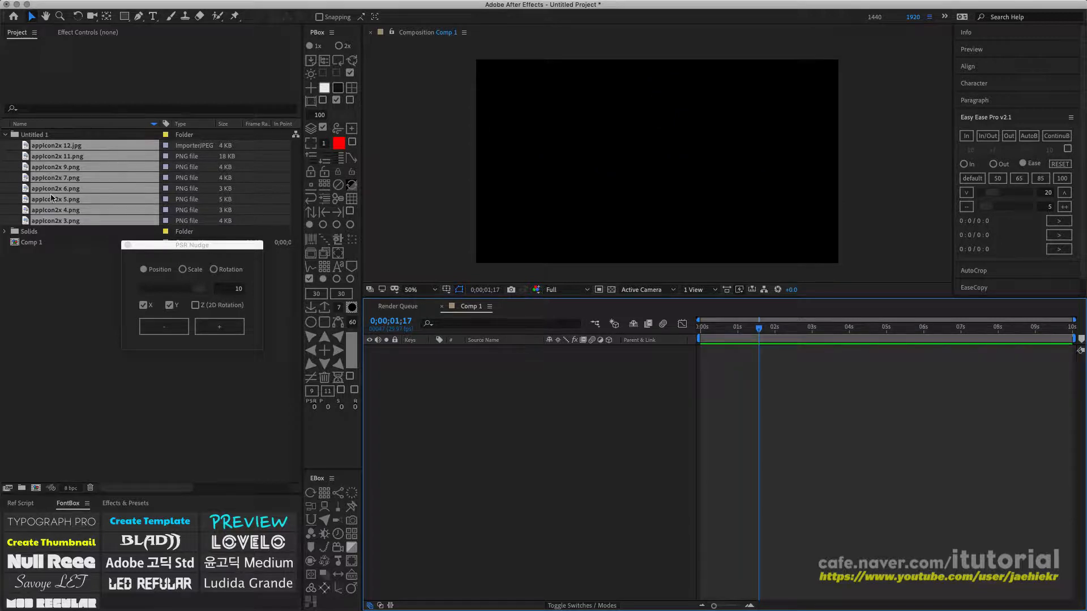
# Add appIcon2x 9.png, 7.png and 6.png to Comp 1 and spread them side by side along X with the layer alignment script
pyautogui.click(16, 176)
pyautogui.moveTo(16, 166); pyautogui.dragTo(651, 179)
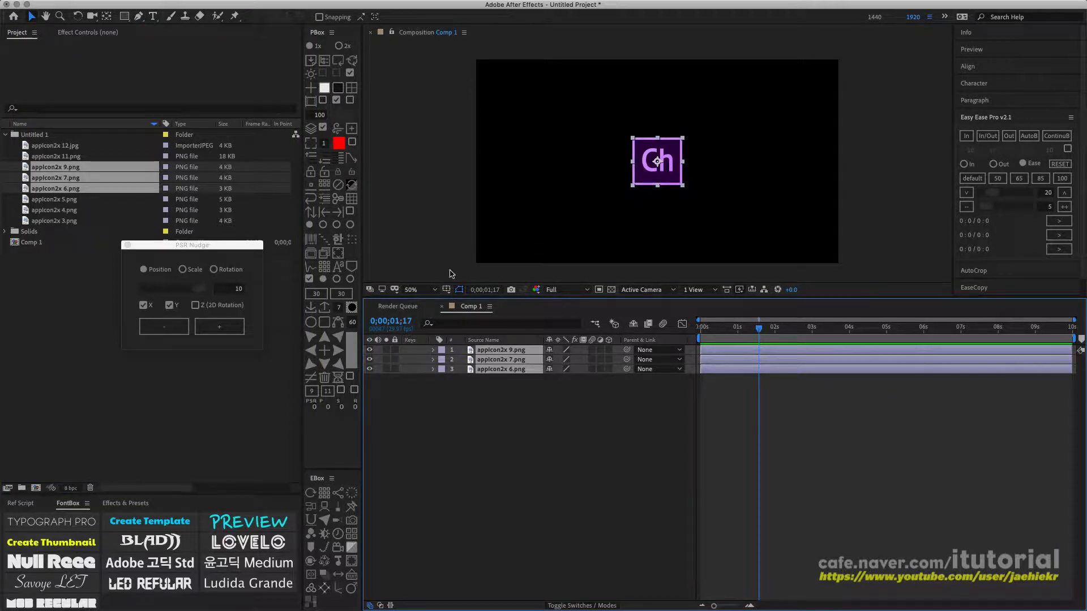
pyautogui.click(324, 267)
pyautogui.click(469, 289)
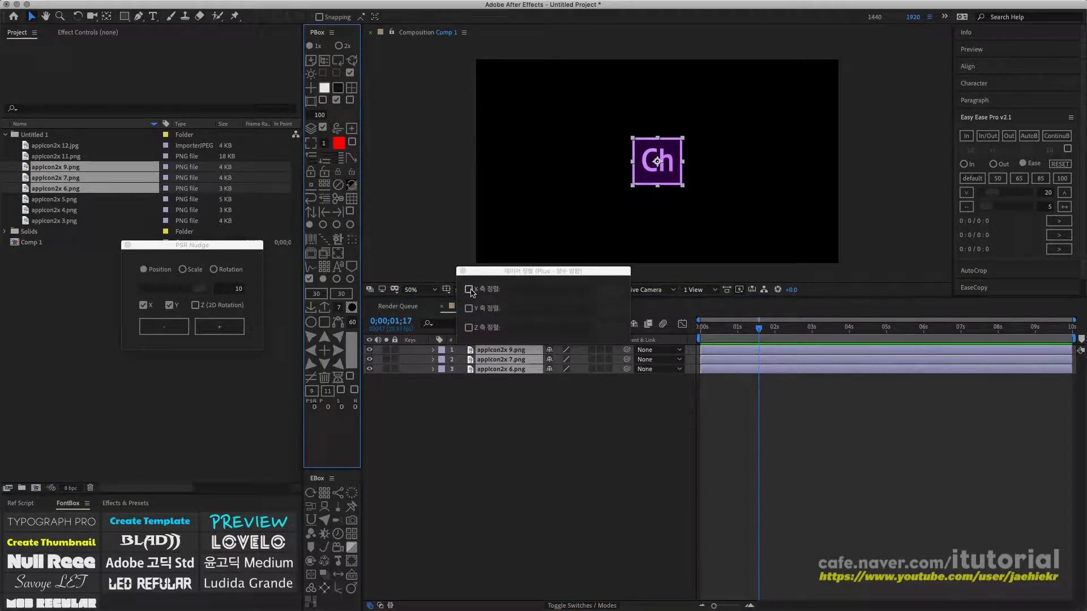
pyautogui.moveTo(552, 293); pyautogui.dragTo(554, 293)
pyautogui.click(463, 271)
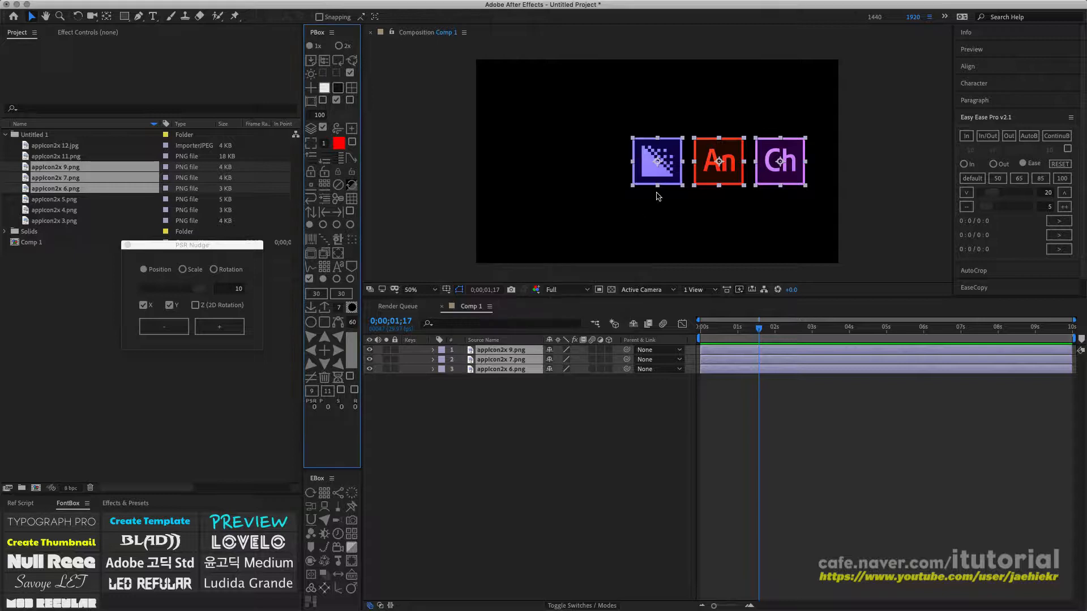
# Centre the row of three icons in the frame and set their anchor points to the bottom centre
pyautogui.moveTo(663, 164); pyautogui.dragTo(566, 167)
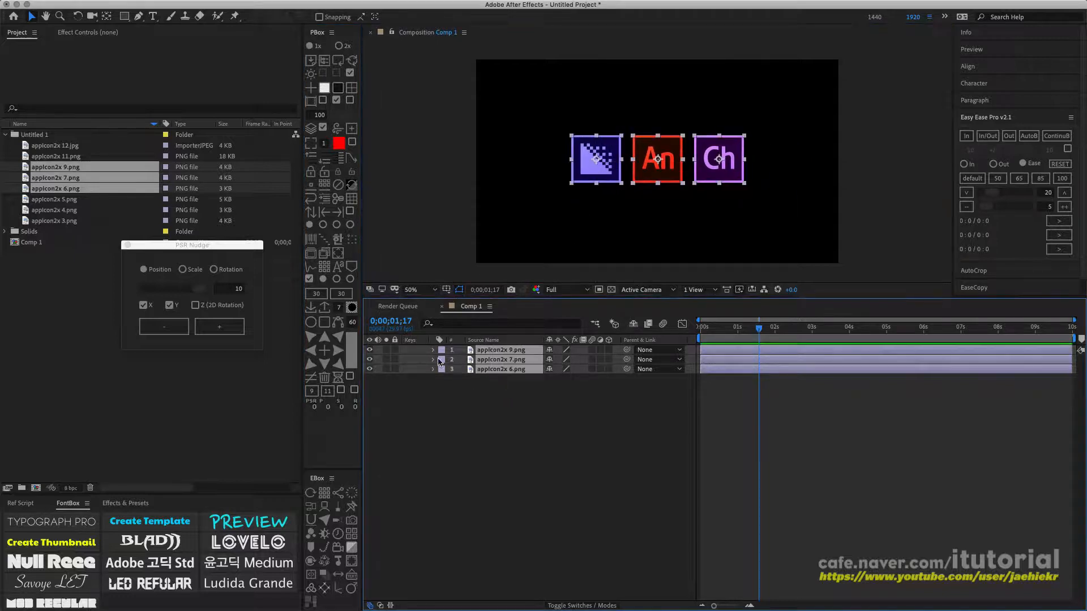
pyautogui.click(328, 371)
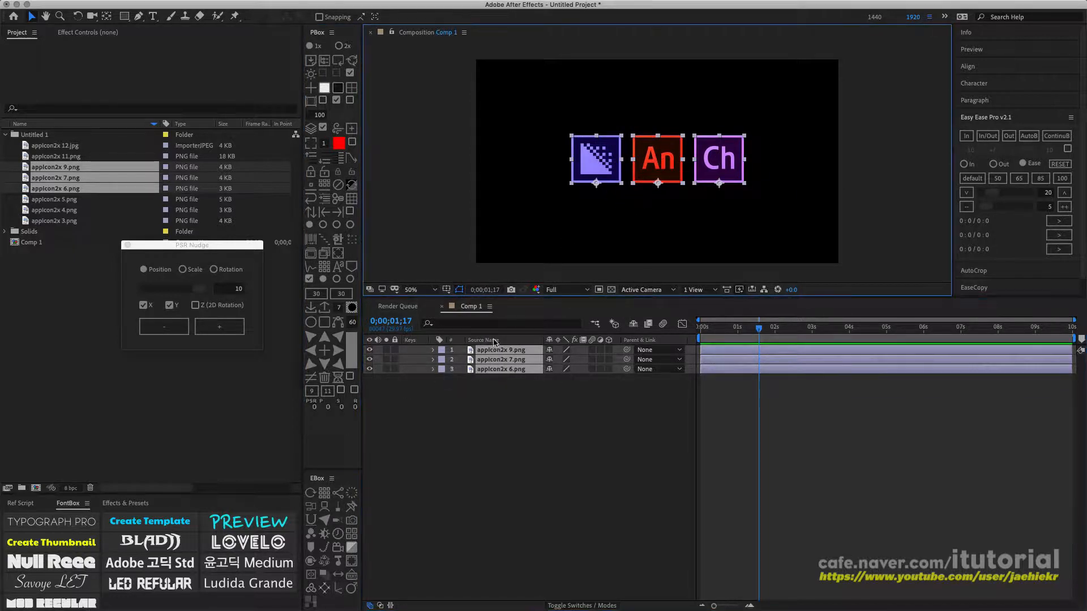
# Show the Rotation of the three icon layers and set starting Rotation keyframes at 0;00;01;09
pyautogui.moveTo(511, 401); pyautogui.dragTo(493, 349)
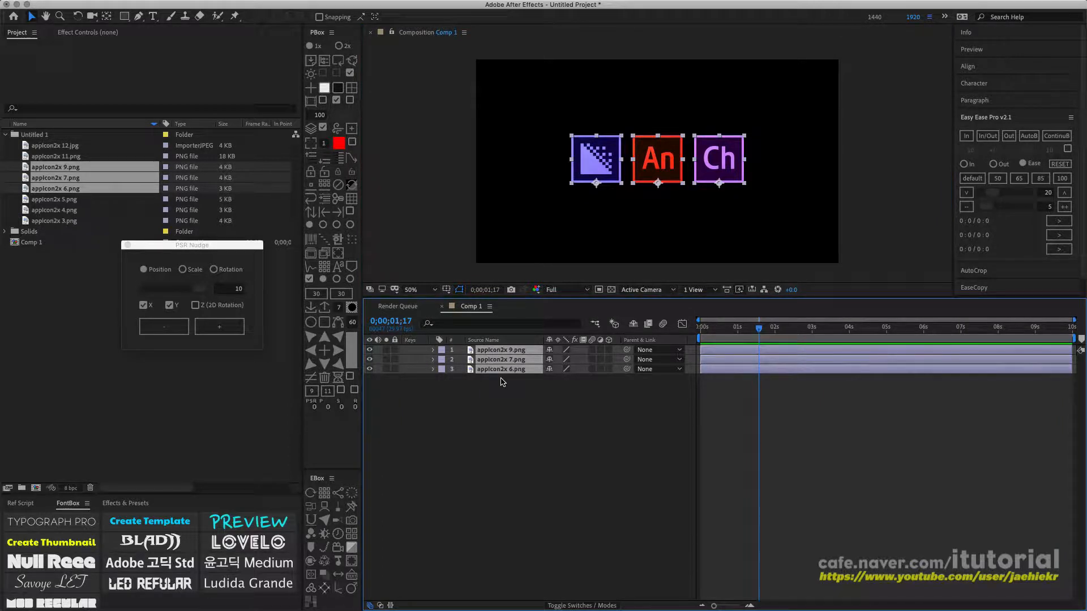
pyautogui.press('r')
pyautogui.moveTo(757, 329); pyautogui.dragTo(748, 328)
pyautogui.click(462, 360)
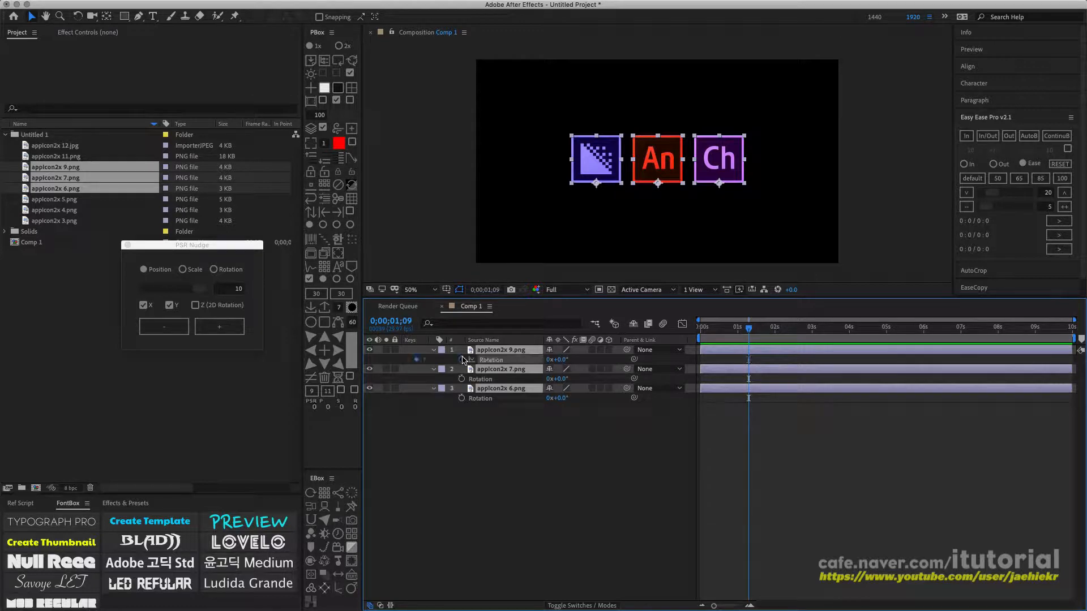
# At 0;00;02;15, set the Rotation of the three icons to 90° and deselect the layers
pyautogui.click(795, 330)
pyautogui.moveTo(560, 360); pyautogui.dragTo(603, 355)
pyautogui.click(566, 360)
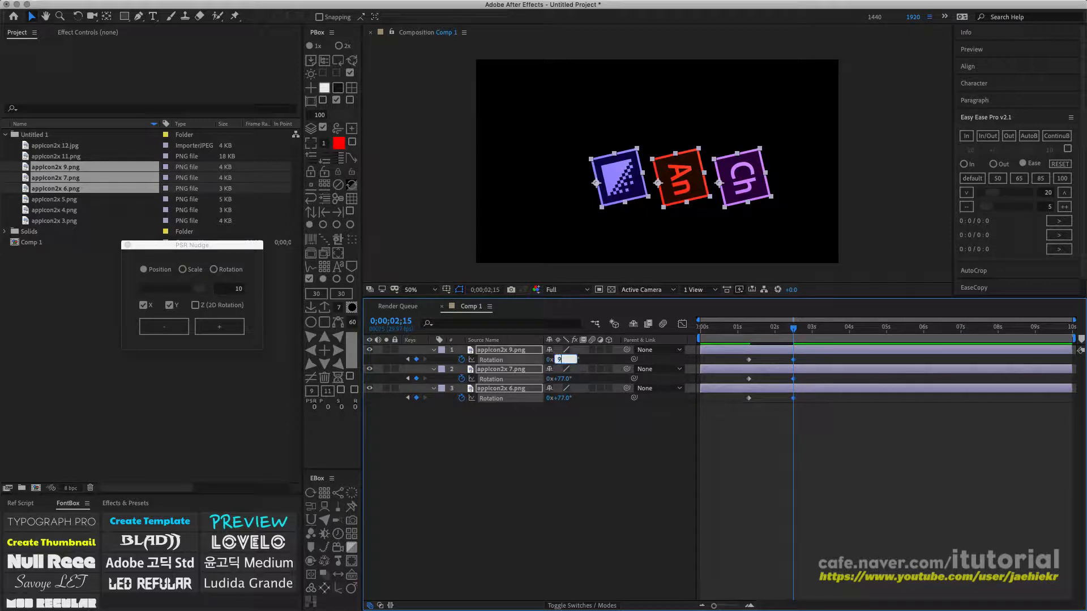
pyautogui.write('90')
pyautogui.press('Return')
pyautogui.click(548, 442)
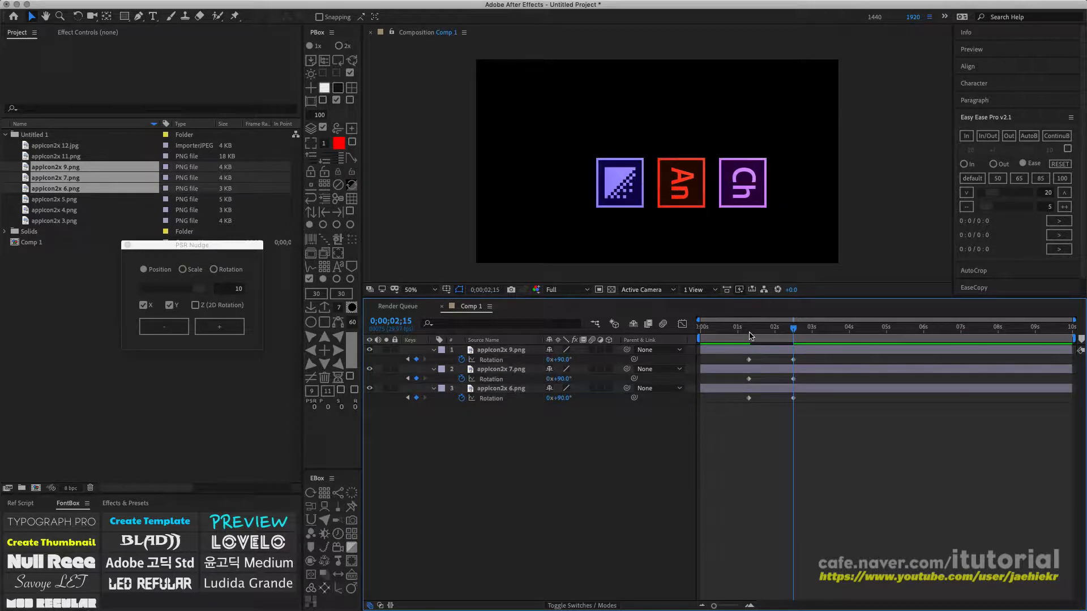
# At the first Rotation keyframes, 0;00;01;09, set the Rotation of the three icons to 90°
pyautogui.moveTo(743, 328)
pyautogui.mouseDown()
pyautogui.moveTo(792, 330)
pyautogui.moveTo(737, 333)
pyautogui.mouseUp()
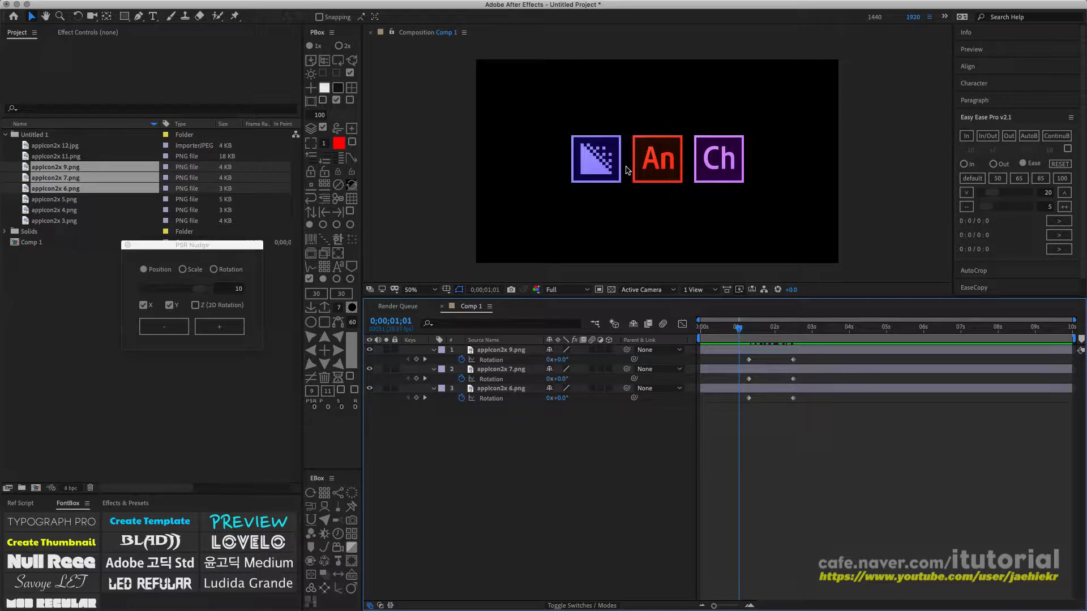
pyautogui.click(752, 332)
pyautogui.moveTo(752, 332); pyautogui.dragTo(732, 420)
pyautogui.click(562, 360)
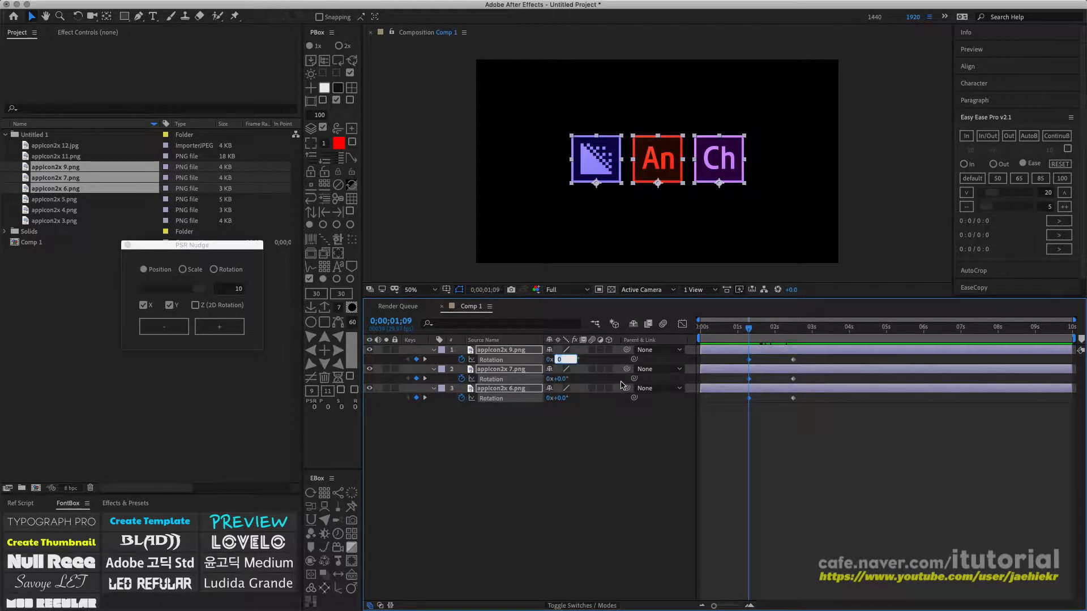
pyautogui.write('90')
pyautogui.press('Return')
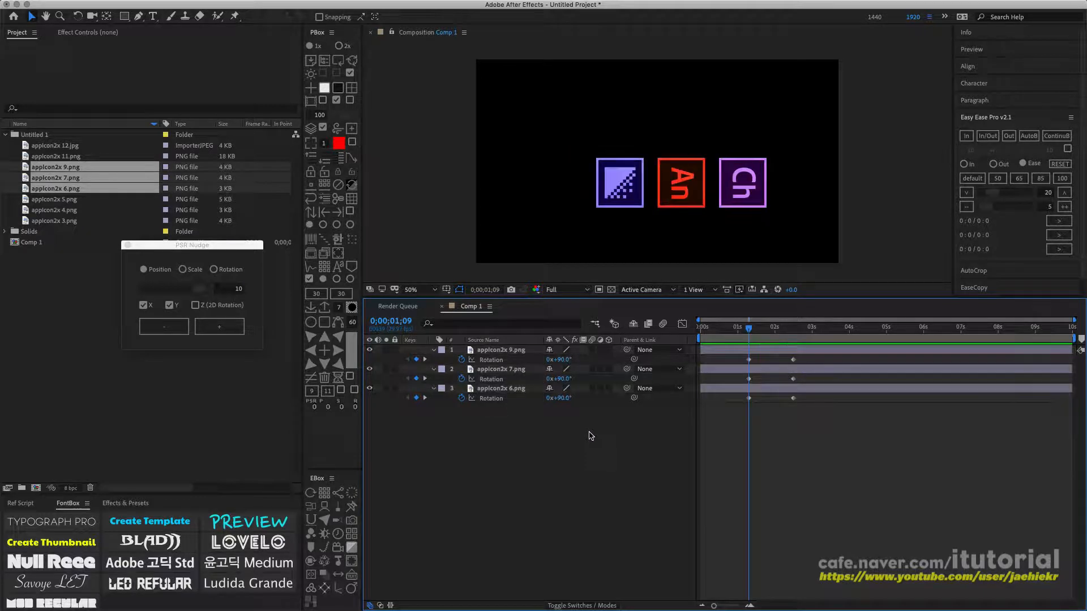
# At the second keyframes, 0;00;02;15, set the Rotation of the three icons to 180° and deselect them
pyautogui.moveTo(763, 334); pyautogui.dragTo(798, 334)
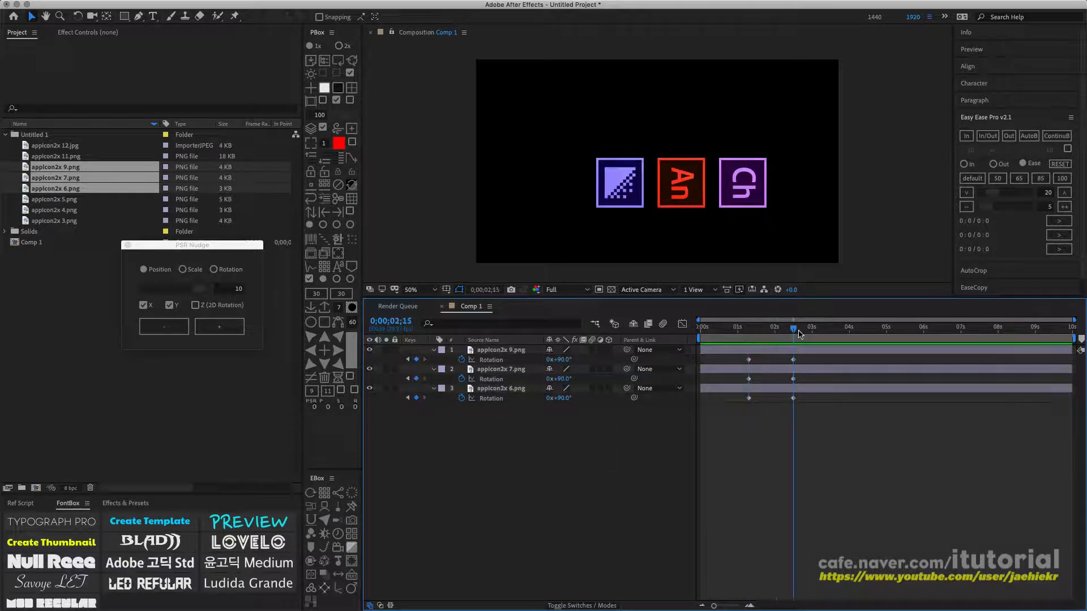
pyautogui.click(561, 360)
pyautogui.moveTo(804, 420); pyautogui.dragTo(780, 355)
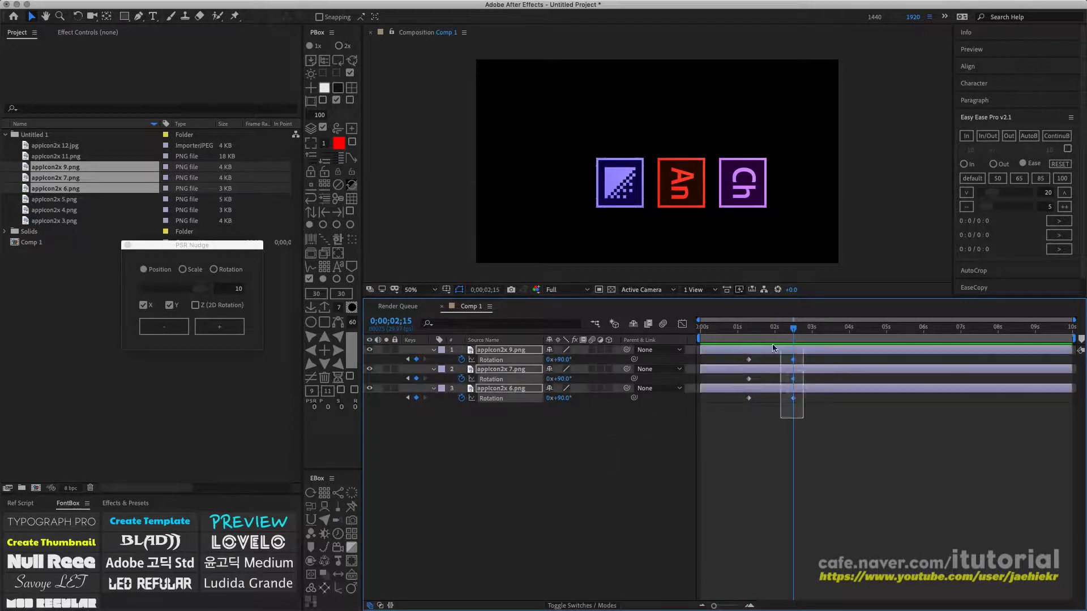
pyautogui.write('1')
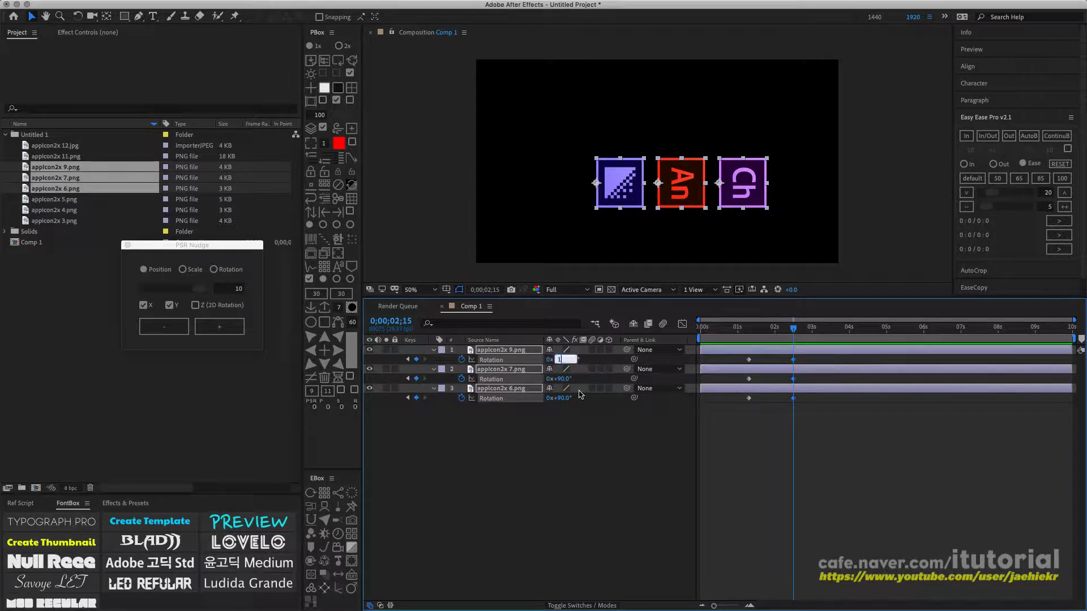
pyautogui.write('80')
pyautogui.press('Return')
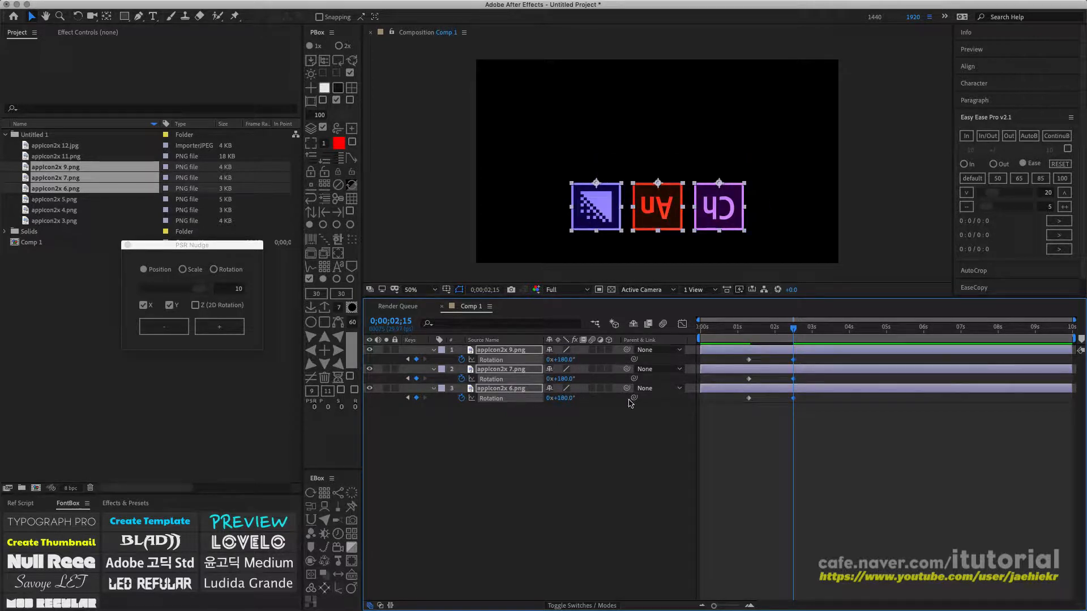
pyautogui.click(618, 430)
# Undo the manual Rotation keyframe changes, return to the keyframes at 0;00;01;09 and deselect the layers
pyautogui.click(785, 328)
pyautogui.moveTo(785, 329)
pyautogui.mouseDown()
pyautogui.moveTo(734, 329)
pyautogui.moveTo(784, 329)
pyautogui.mouseUp()
pyautogui.press('super+z')
pyautogui.press('j')
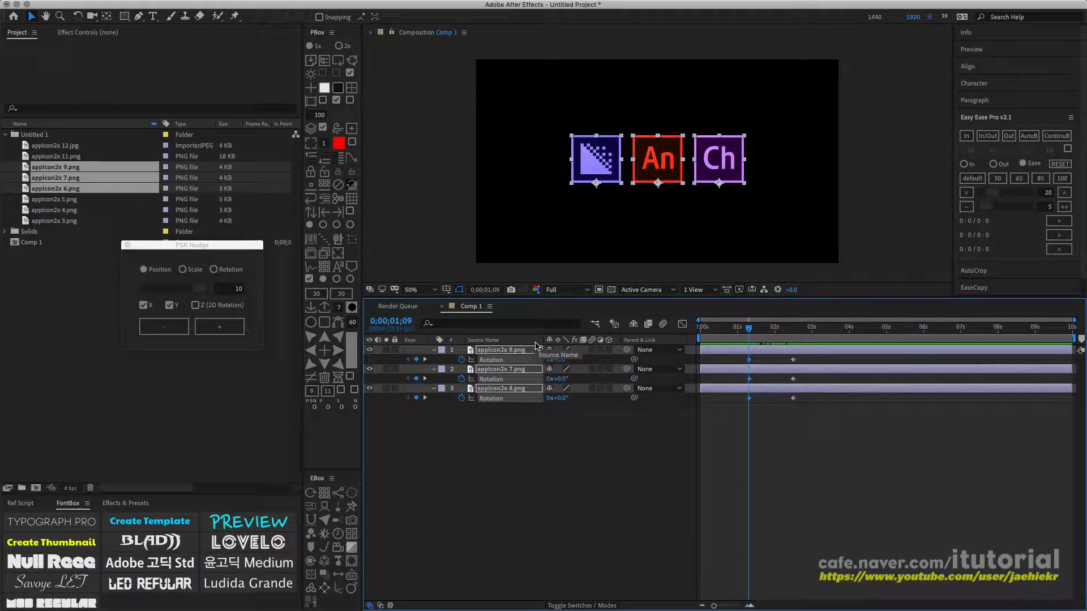
pyautogui.click(483, 432)
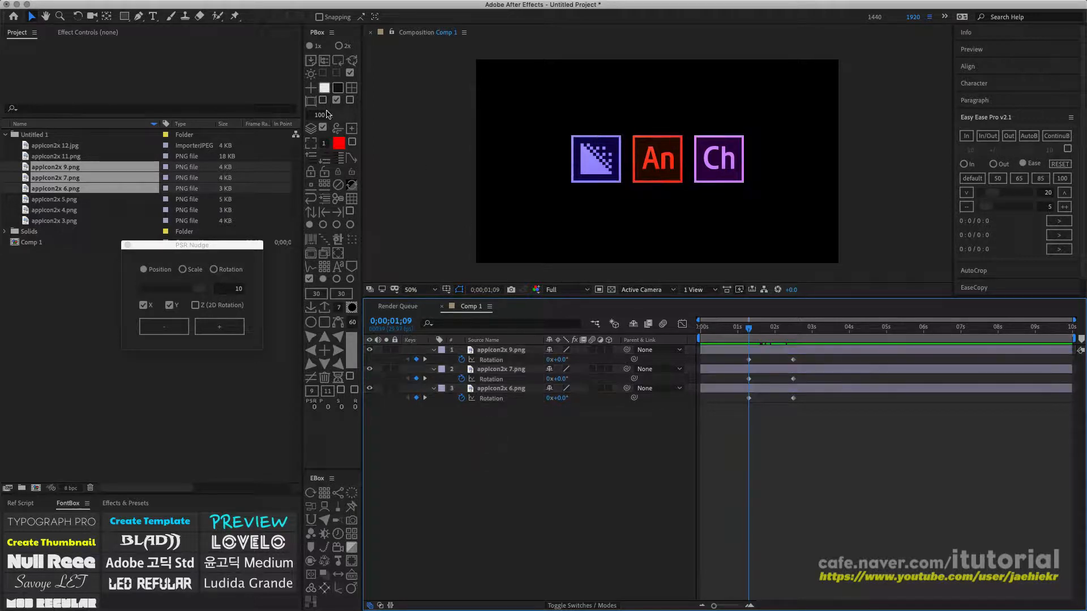
# Create a null layer with the PBox script and parent the three icon layers to it
pyautogui.click(311, 89)
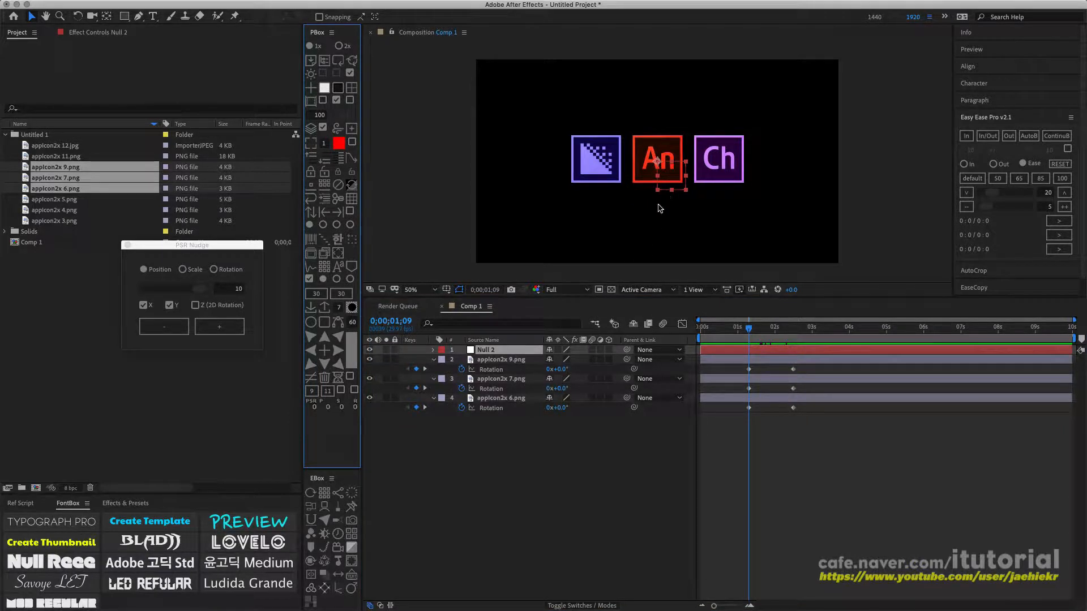
pyautogui.moveTo(529, 430); pyautogui.dragTo(496, 370)
pyautogui.moveTo(627, 360); pyautogui.dragTo(510, 352)
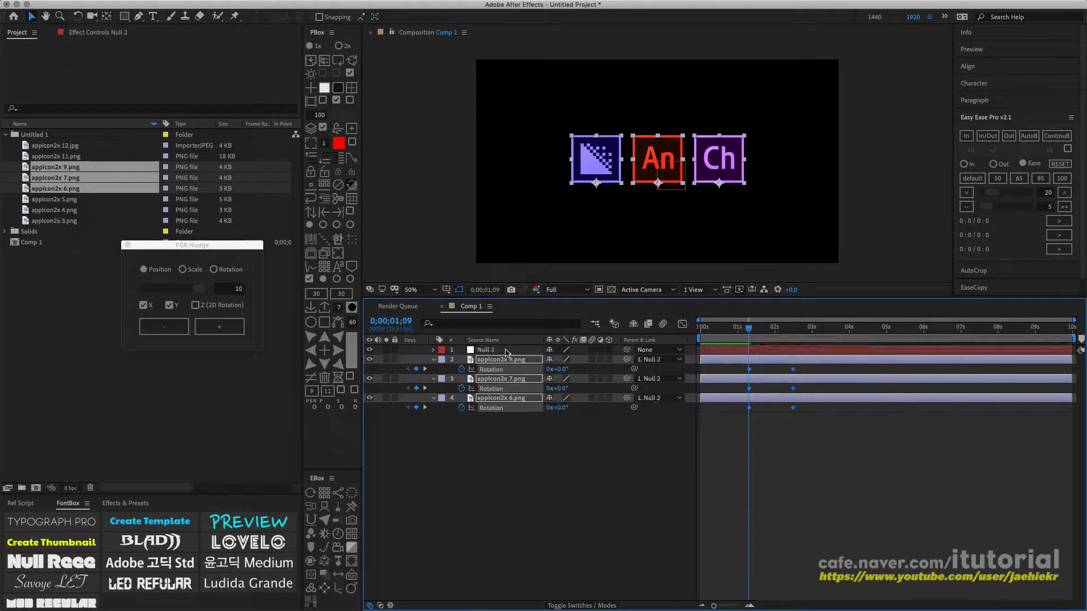
# Show the null's Rotation, set it to 90° and deselect the layer
pyautogui.click(509, 351)
pyautogui.press('r')
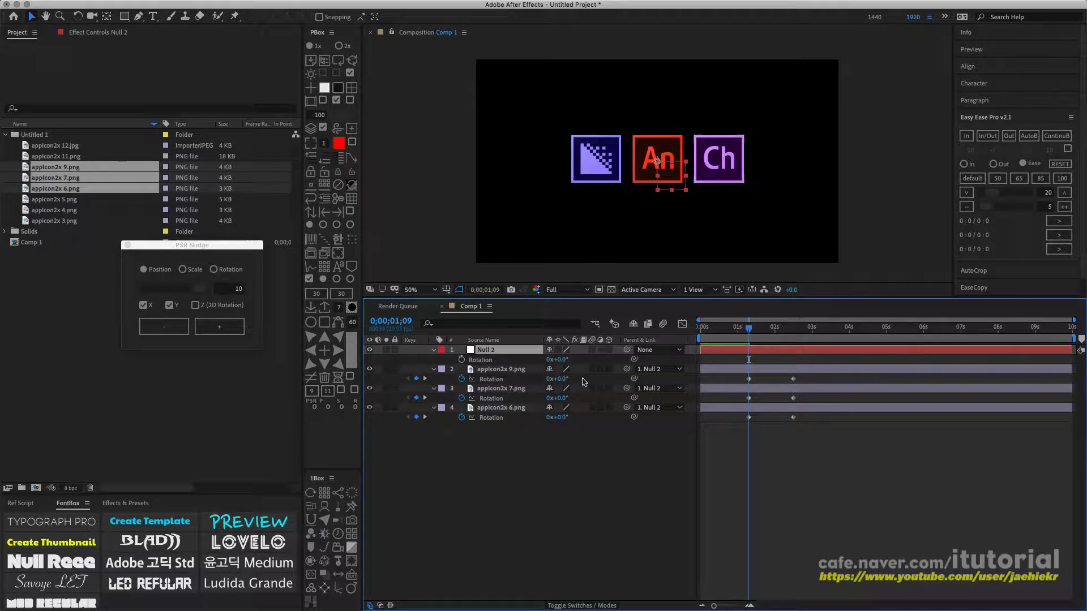
pyautogui.moveTo(561, 361)
pyautogui.mouseDown()
pyautogui.moveTo(599, 356)
pyautogui.moveTo(572, 368)
pyautogui.mouseUp()
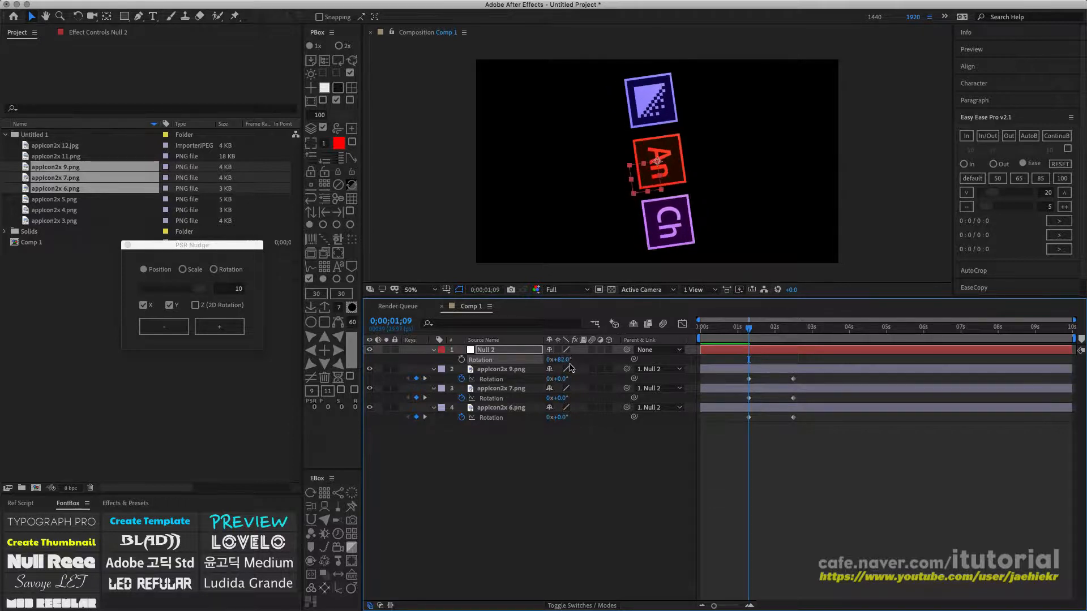
pyautogui.click(563, 360)
pyautogui.write('90')
pyautogui.press('Return')
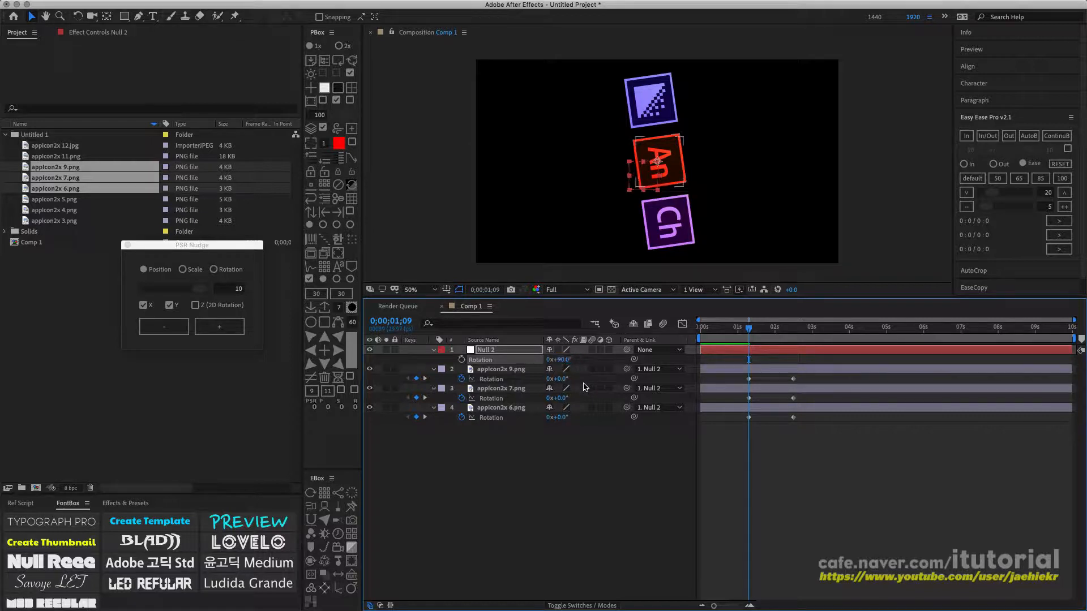
pyautogui.click(508, 475)
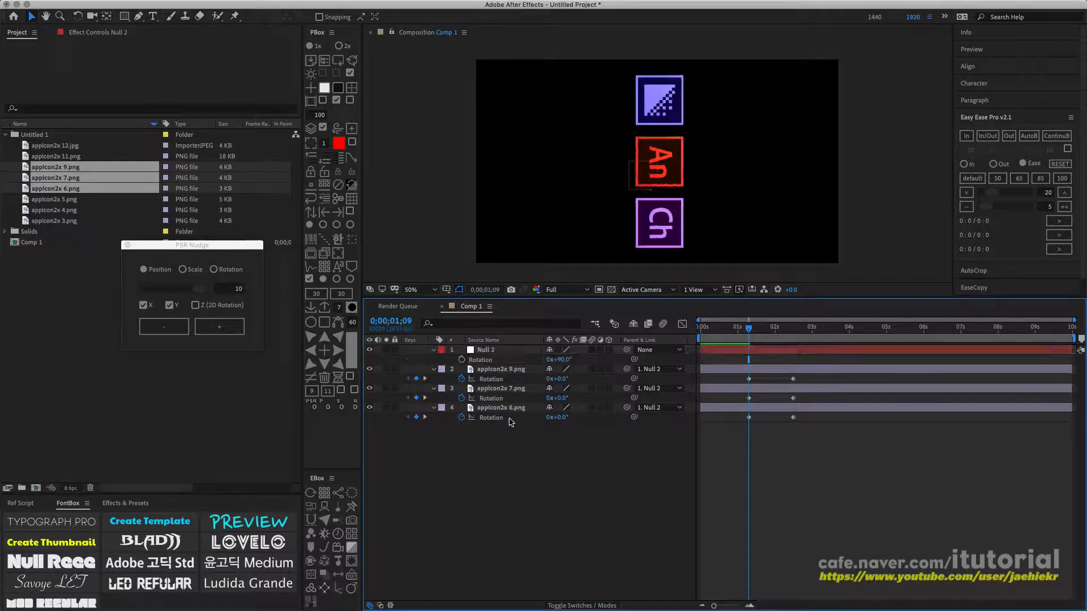
# Delete the rotated parent null and scrub back to check the icons' rotation
pyautogui.click(491, 351)
pyautogui.press('Delete')
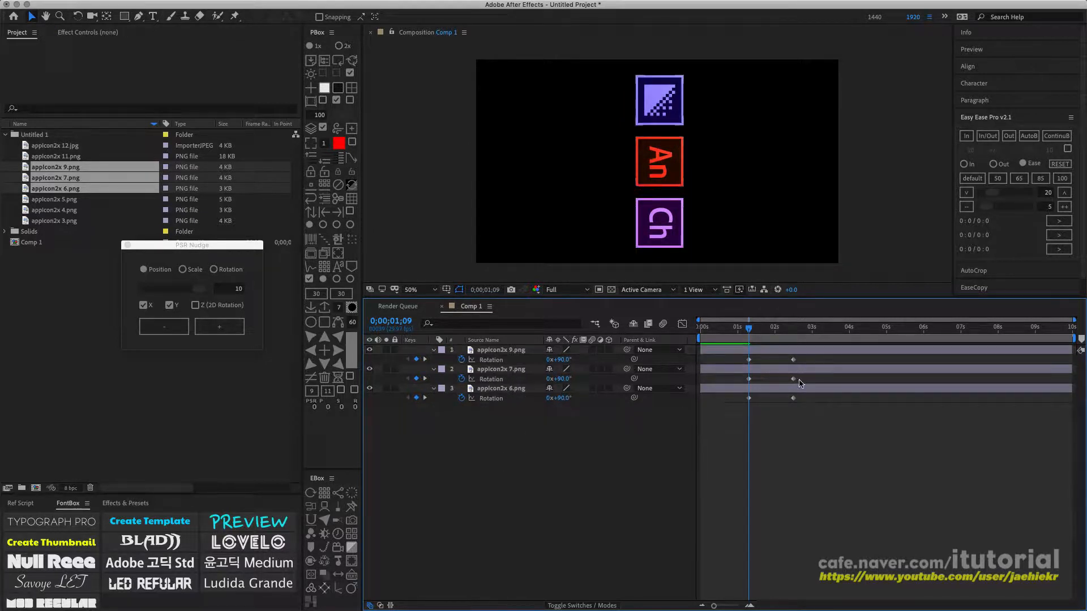
pyautogui.moveTo(749, 331)
pyautogui.mouseDown()
pyautogui.moveTo(793, 332)
pyautogui.moveTo(731, 331)
pyautogui.mouseUp()
# Undo the null's deletion and its rotation, and delete the unrotated null
pyautogui.hotkey('ctrl', 'z')
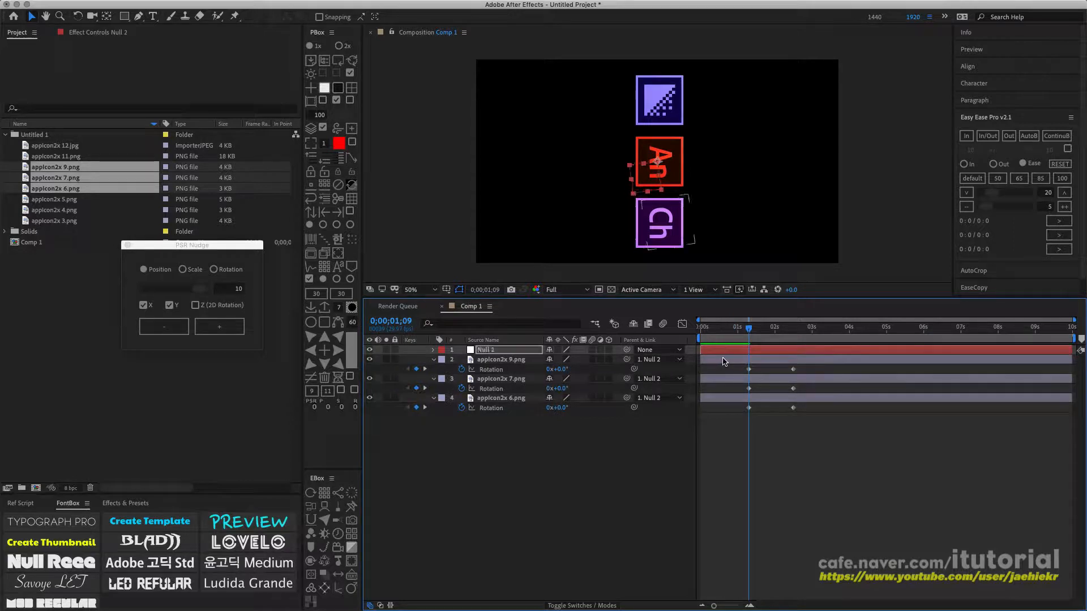
pyautogui.hotkey('ctrl', 'z')
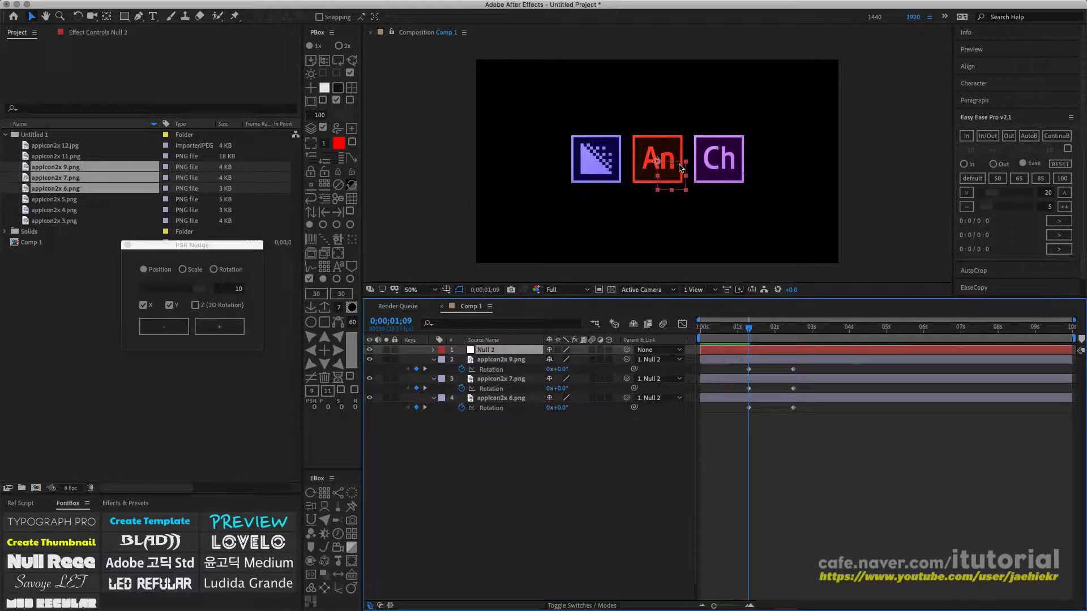
pyautogui.press('Delete')
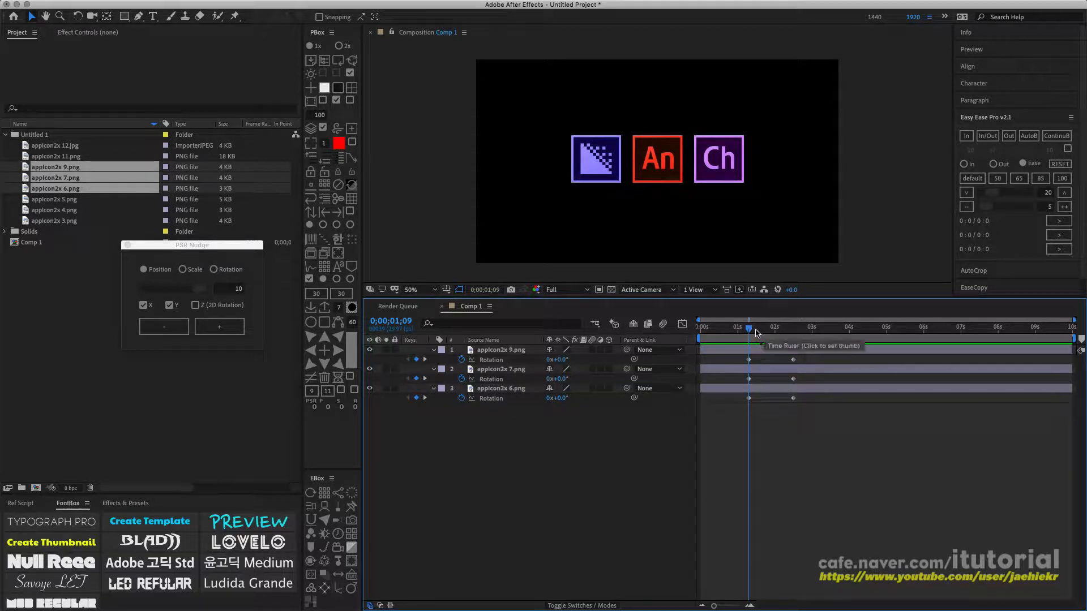
# Select the three icon layers at 0;00;02;00 and set PSR Nudge to Rotation, Z (2D Rotation) only, with an amount of 90
pyautogui.moveTo(761, 328)
pyautogui.mouseDown()
pyautogui.moveTo(747, 329)
pyautogui.moveTo(777, 329)
pyautogui.mouseUp()
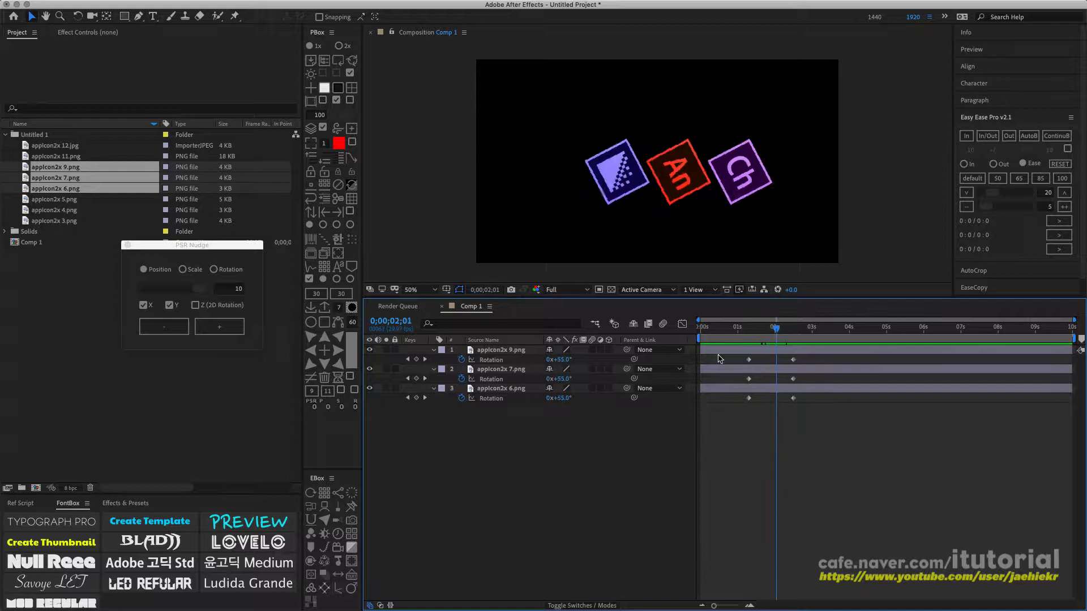
pyautogui.moveTo(528, 429); pyautogui.dragTo(480, 324)
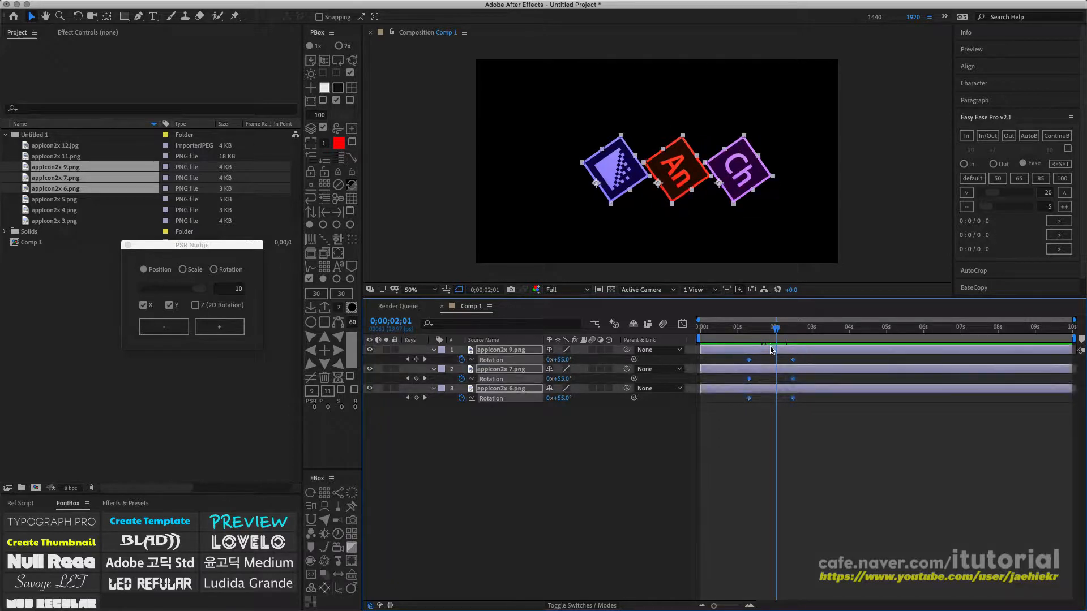
pyautogui.moveTo(776, 329)
pyautogui.mouseDown()
pyautogui.moveTo(799, 328)
pyautogui.moveTo(775, 328)
pyautogui.mouseUp()
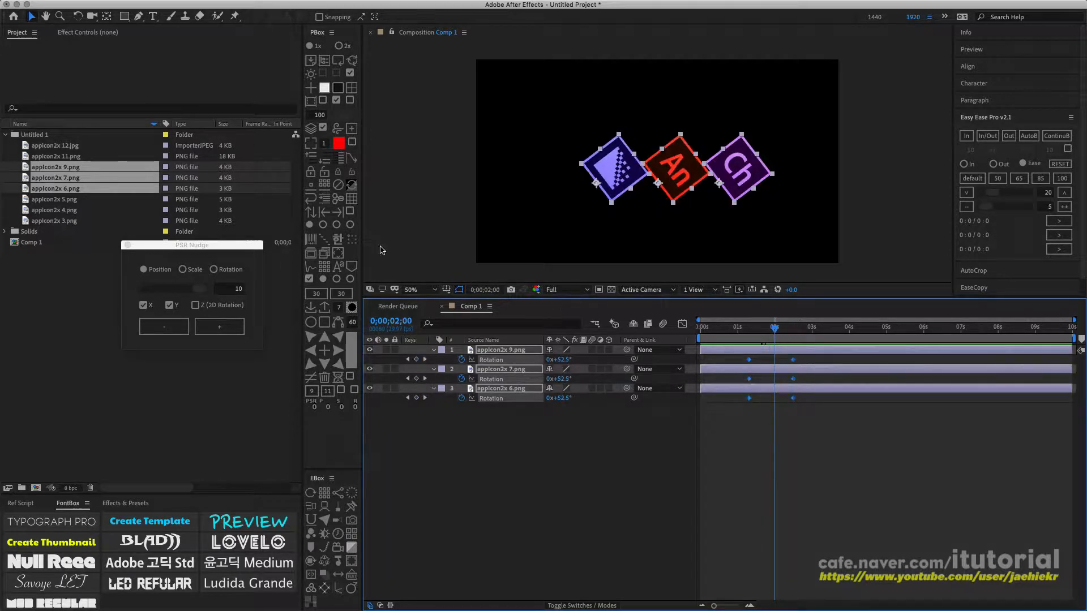
pyautogui.moveTo(246, 246); pyautogui.dragTo(495, 174)
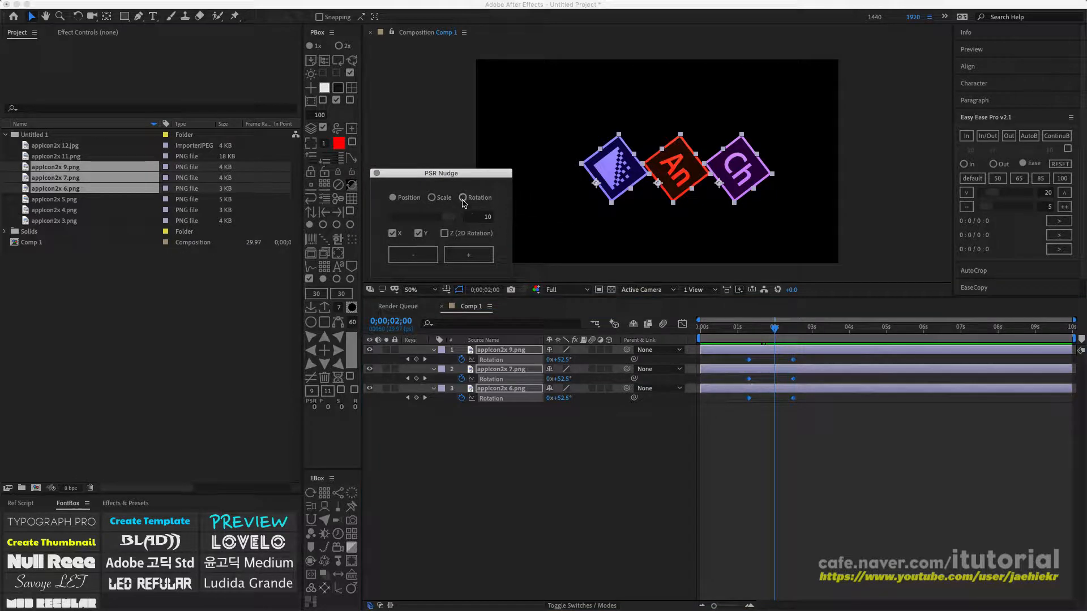
pyautogui.click(462, 197)
pyautogui.click(436, 259)
pyautogui.click(444, 233)
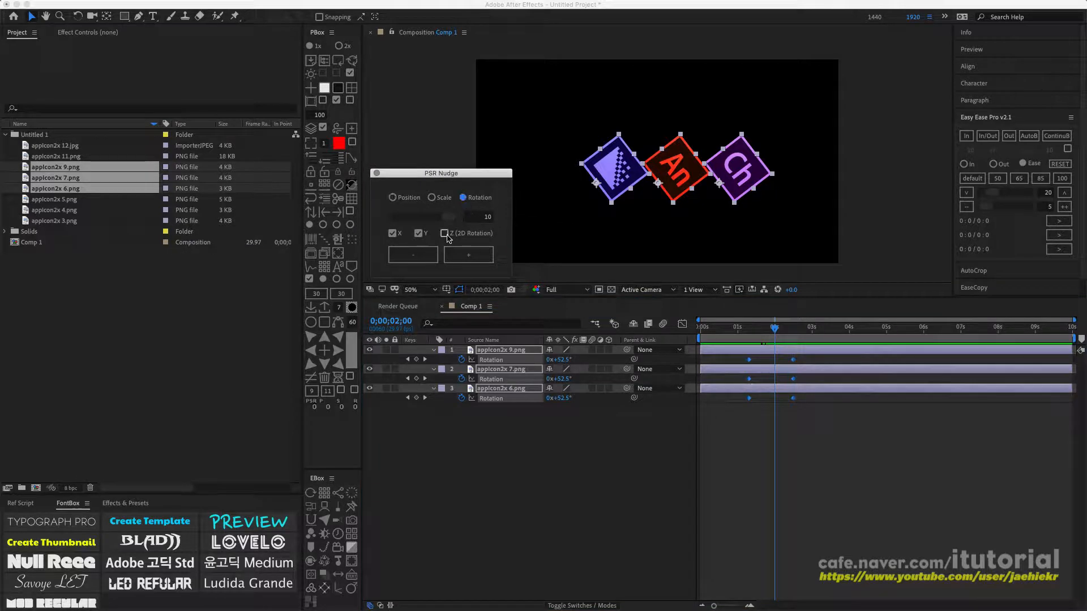
pyautogui.click(392, 234)
pyautogui.click(420, 233)
pyautogui.click(483, 219)
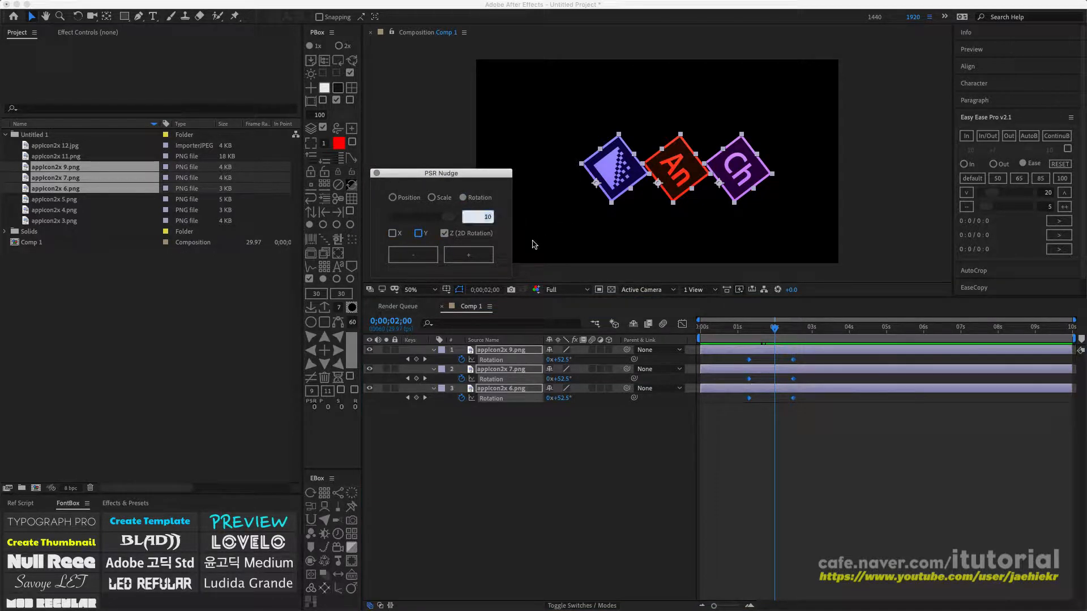
pyautogui.write('90')
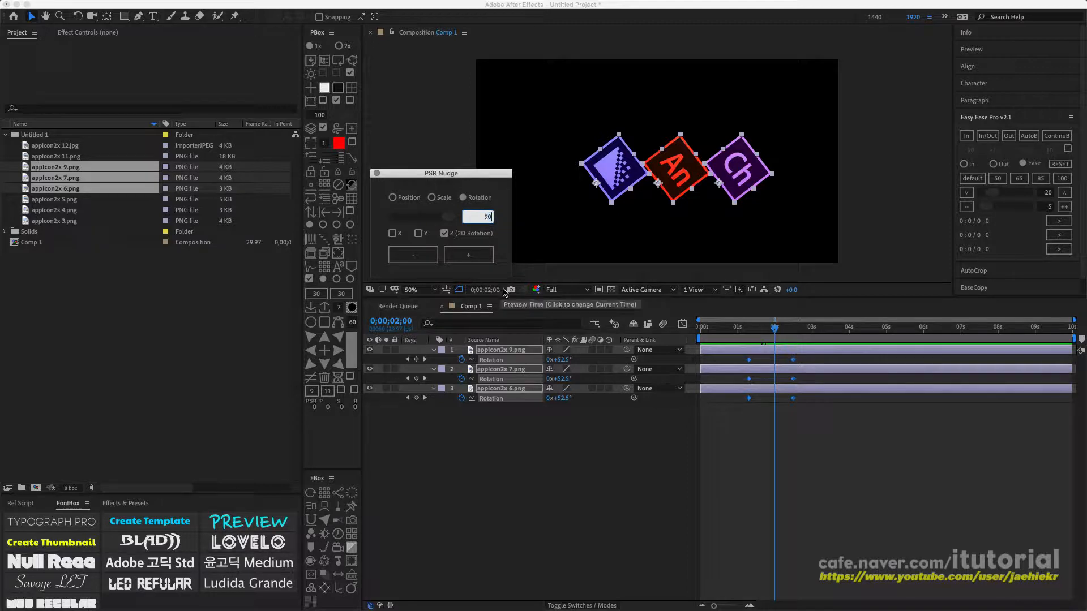
# Nudge the icons' Rotation keyframes by +90°, check them at 0;00;00;22, and nudge them back by -90°
pyautogui.click(469, 255)
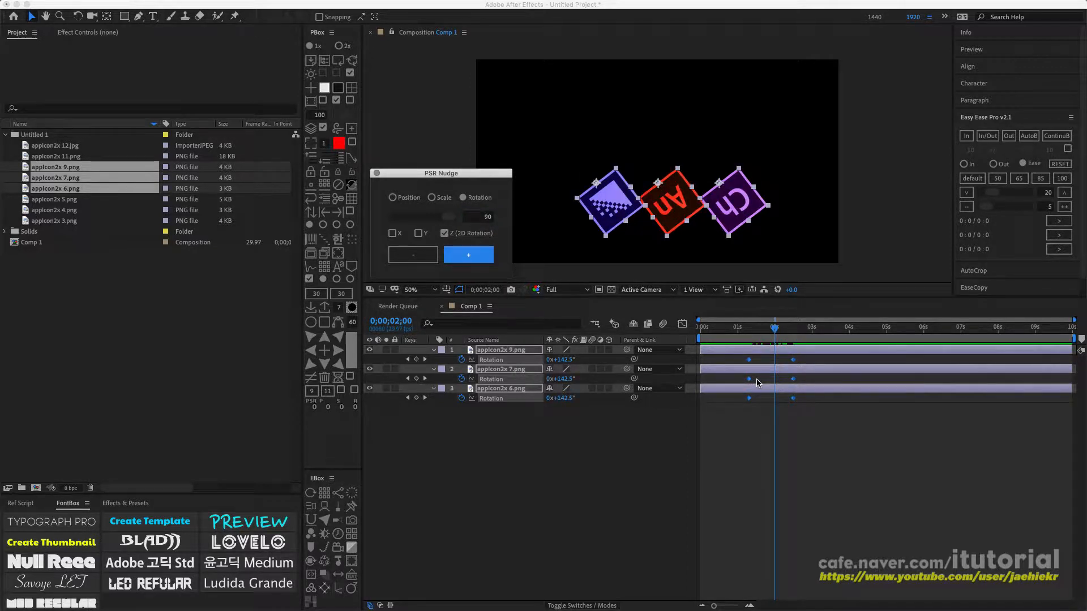
pyautogui.moveTo(741, 335)
pyautogui.mouseDown()
pyautogui.moveTo(800, 334)
pyautogui.moveTo(728, 331)
pyautogui.mouseUp()
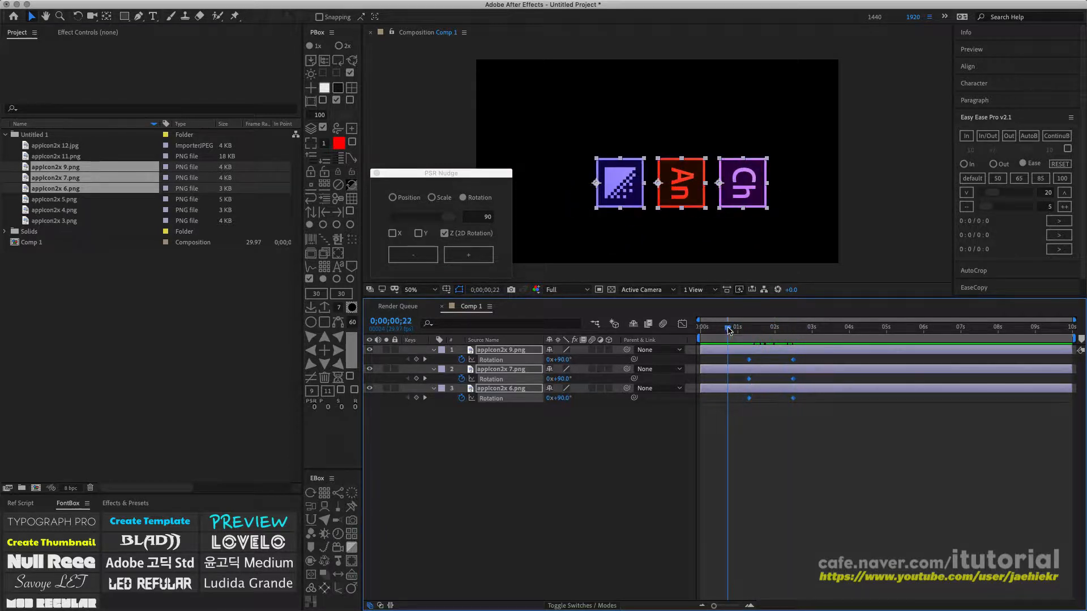
pyautogui.click(425, 255)
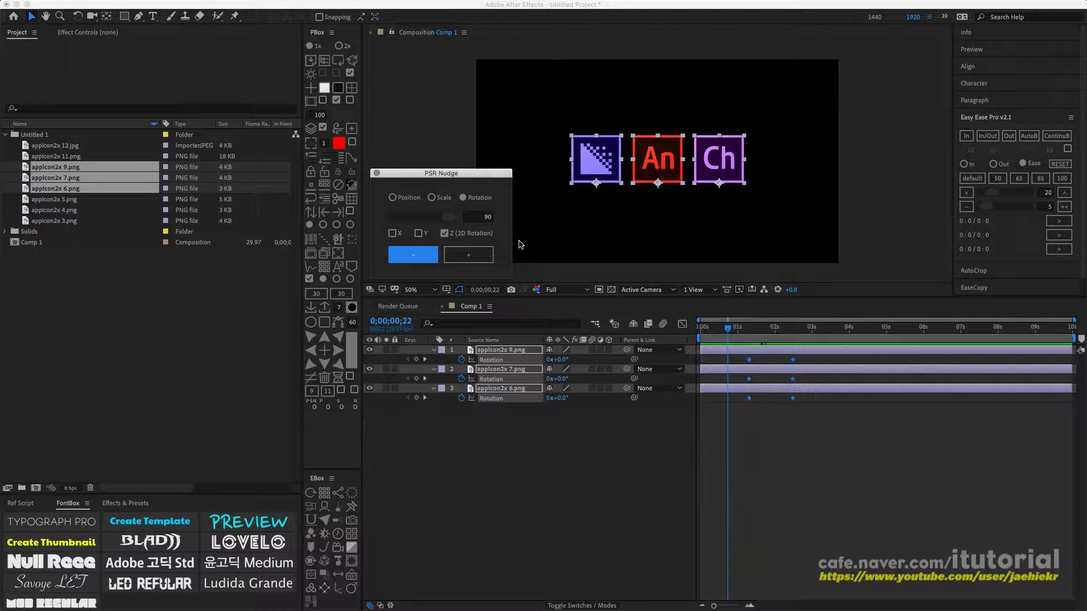
# Nudge the three icons' Rotation keyframes by +90° three times, checking the rotation at 0;00;01;09
pyautogui.click(486, 257)
pyautogui.click(485, 262)
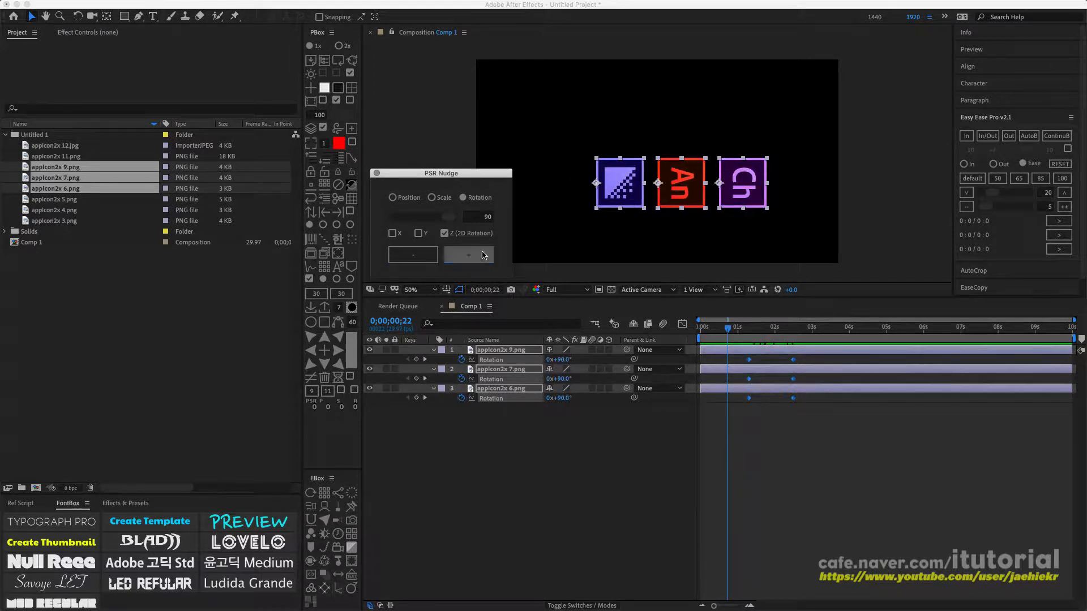
pyautogui.click(749, 329)
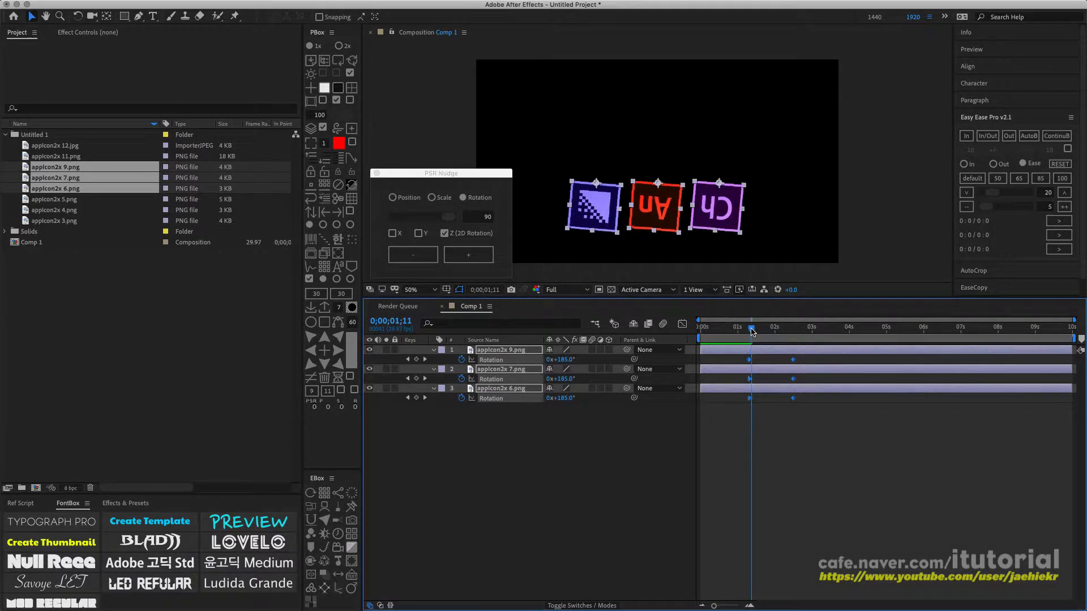
pyautogui.press('k')
pyautogui.click(470, 256)
pyautogui.click(747, 332)
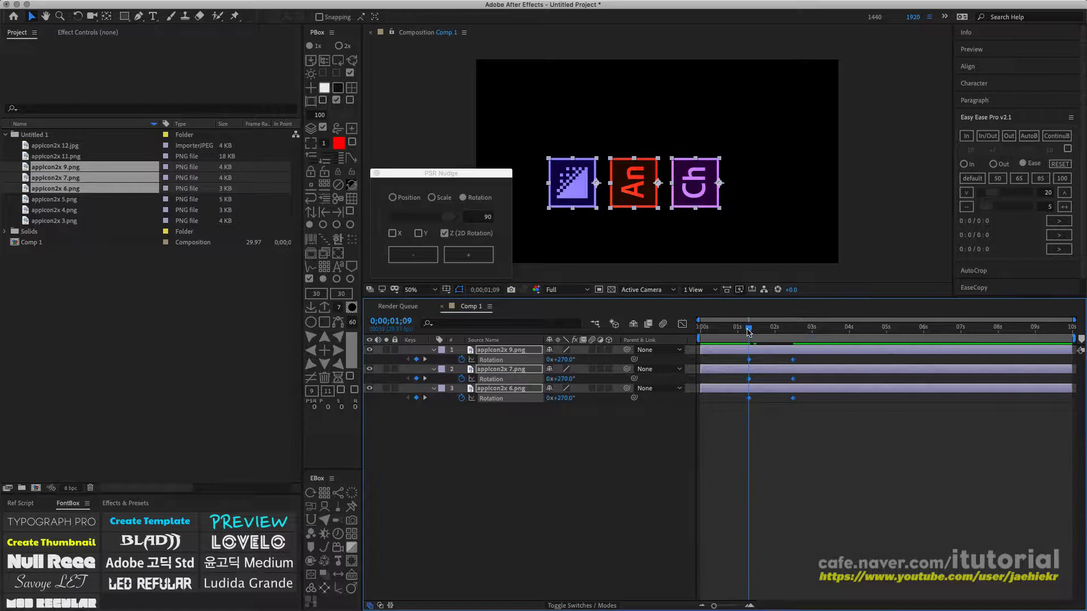
# Preview the rotation between the two keyframes and nudge the icons' Rotation keyframes by another +90° twice at 0;00;01;22
pyautogui.moveTo(768, 333); pyautogui.dragTo(790, 334)
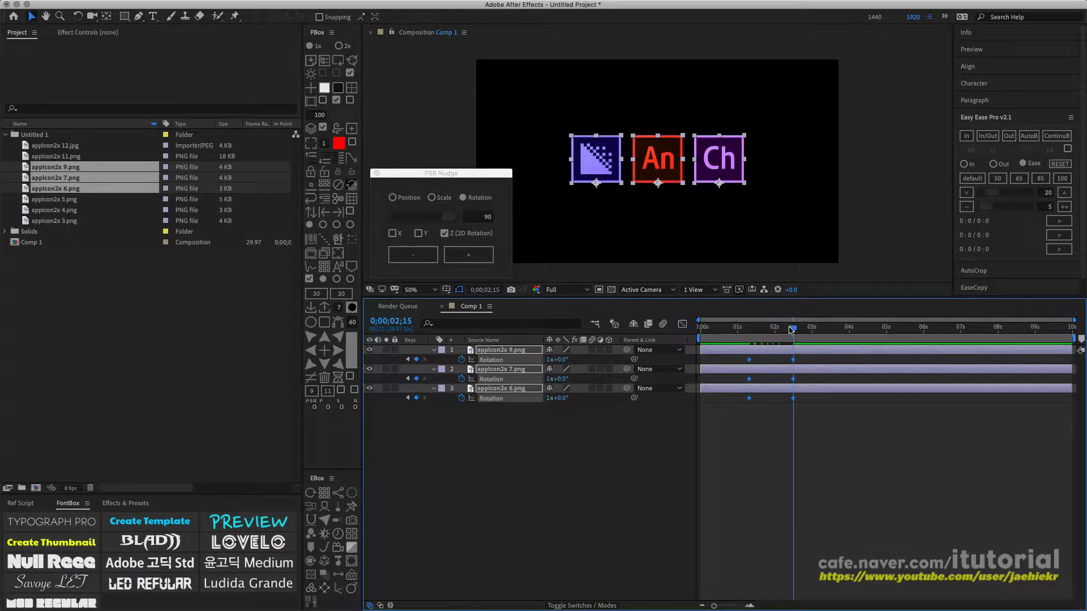
pyautogui.moveTo(792, 332); pyautogui.dragTo(765, 331)
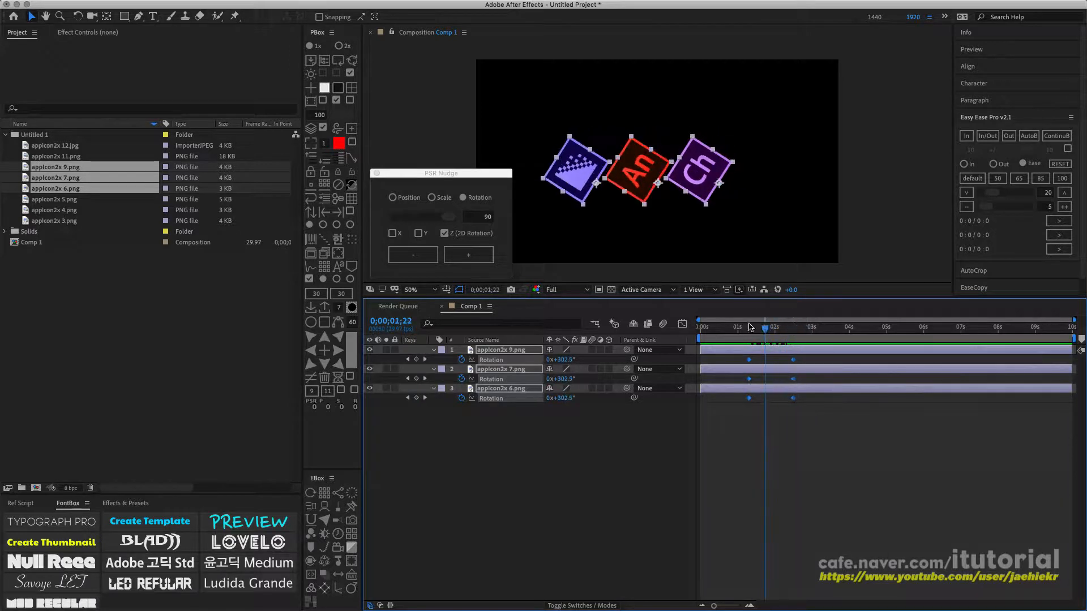
pyautogui.click(477, 256)
pyautogui.click(477, 256)
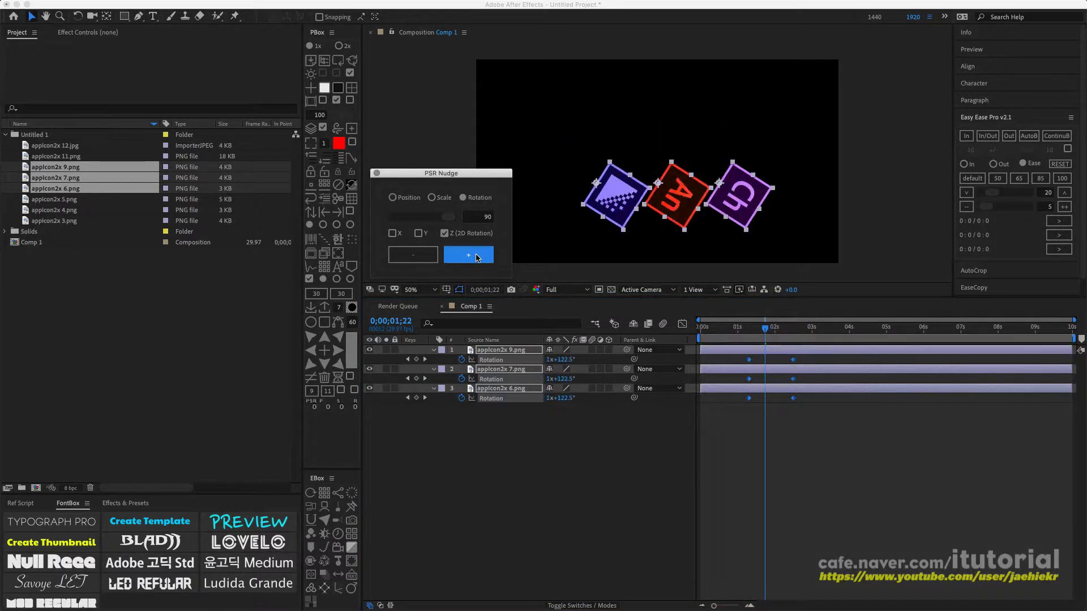
# Nudge the three icons' Rotation keyframes by +90° twice more, check them at 0;00;01;00, and close PSR Nudge
pyautogui.click(480, 260)
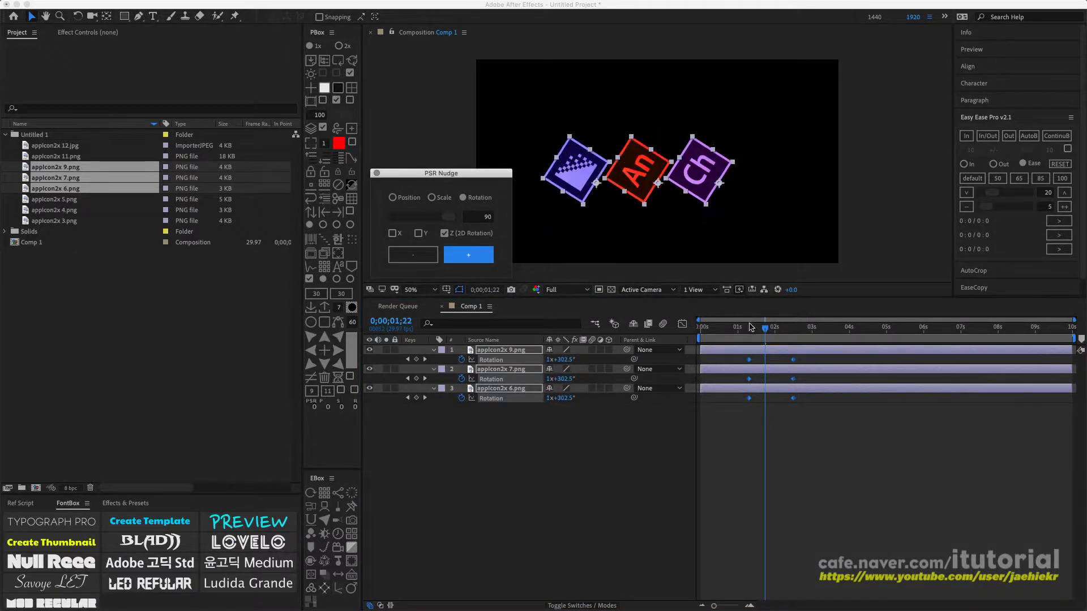
pyautogui.moveTo(755, 327); pyautogui.dragTo(737, 327)
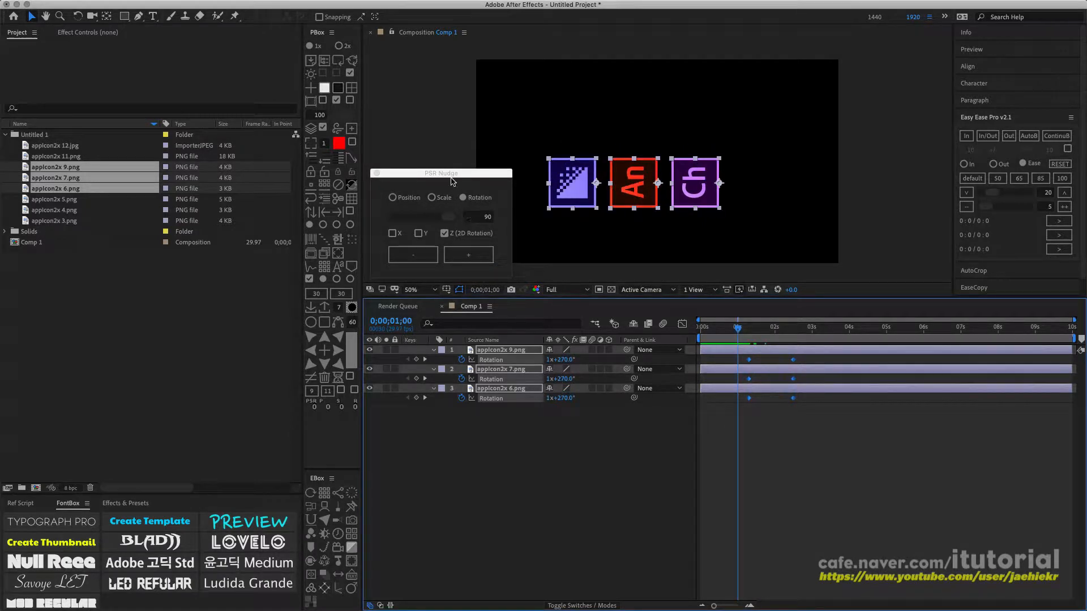
pyautogui.moveTo(453, 176); pyautogui.dragTo(427, 171)
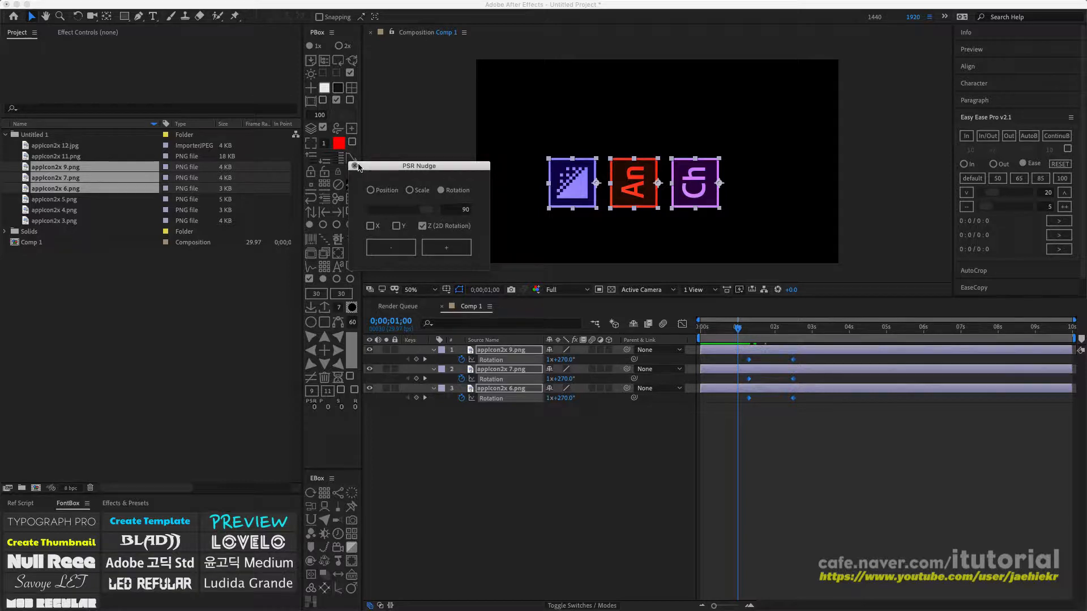
pyautogui.click(354, 166)
# Delete the three icon layers from Comp 1 and add a null object with PBox
pyautogui.moveTo(522, 423); pyautogui.dragTo(469, 345)
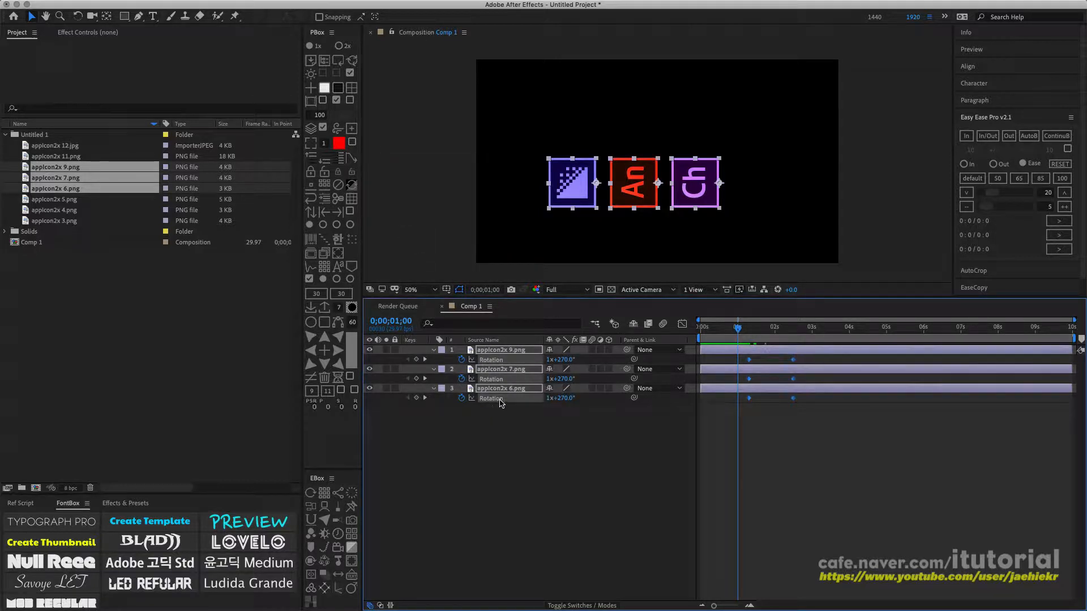
pyautogui.press('Delete')
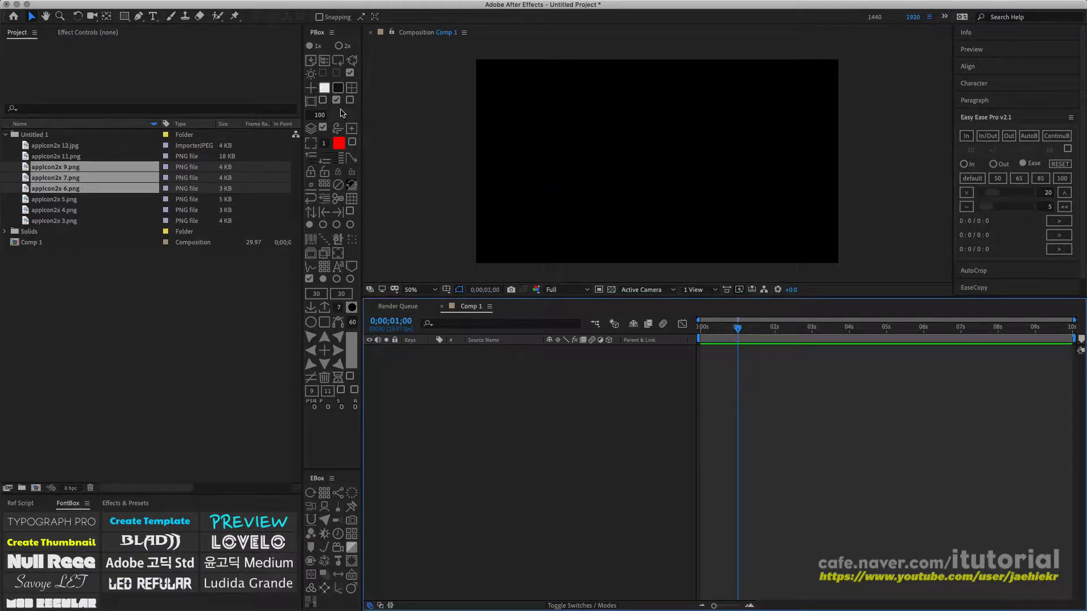
pyautogui.click(310, 88)
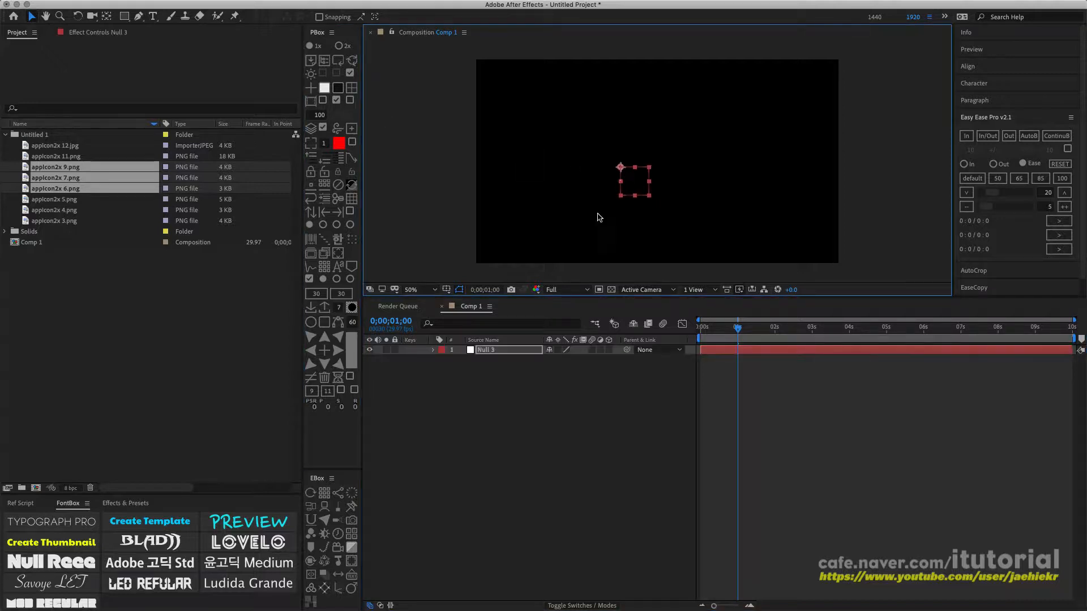